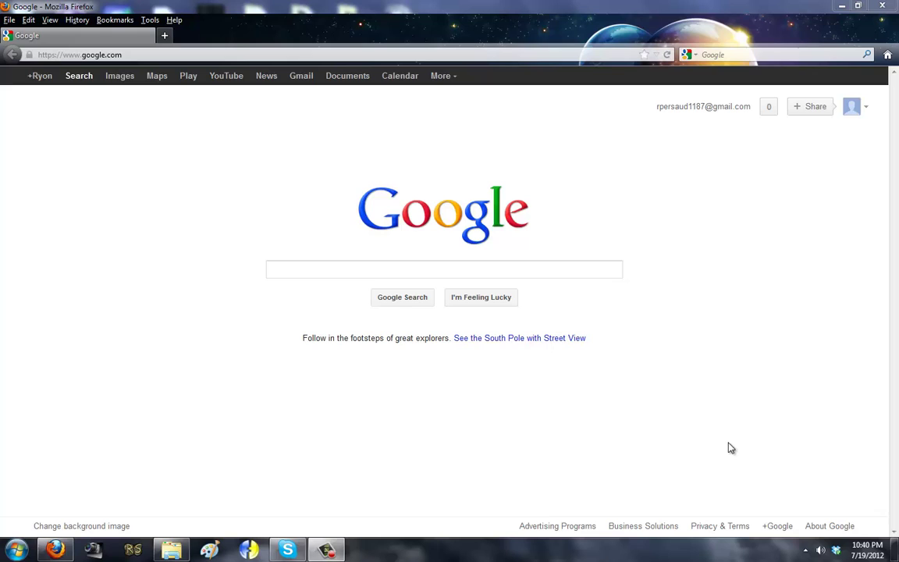
Search Google for "spirite database", accept the suggested spelling "sprite database", and open the Sprite Database site
click(565, 270)
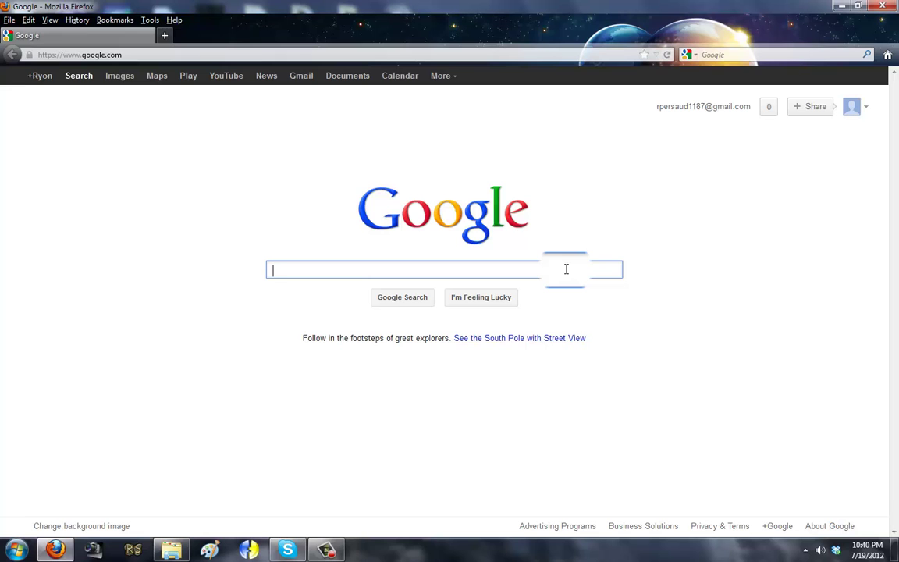
text(sp)
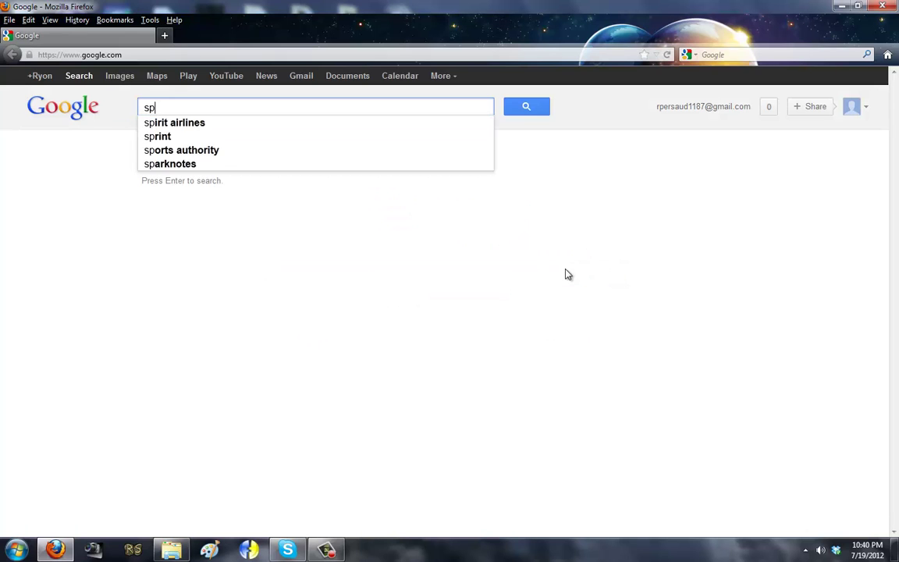
text(irite d)
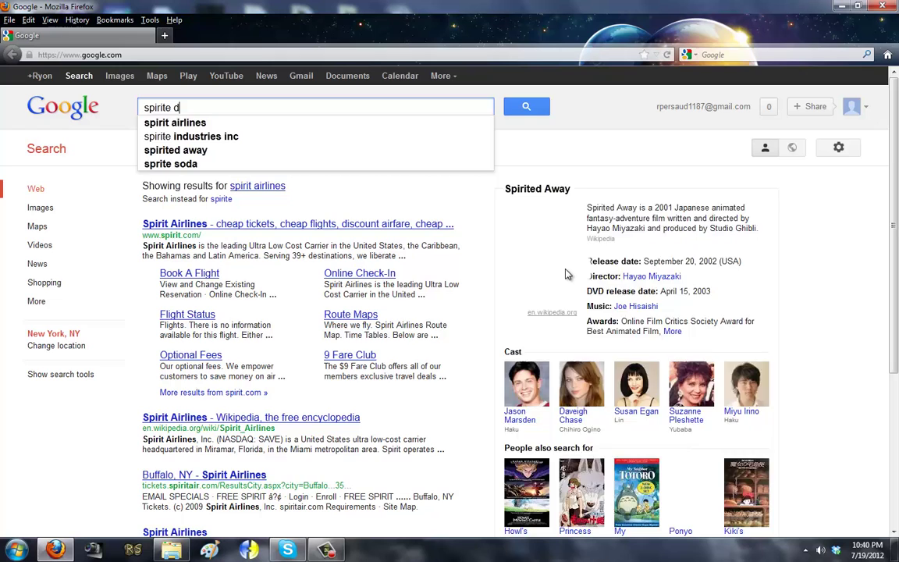
text(atabase)
key(Return)
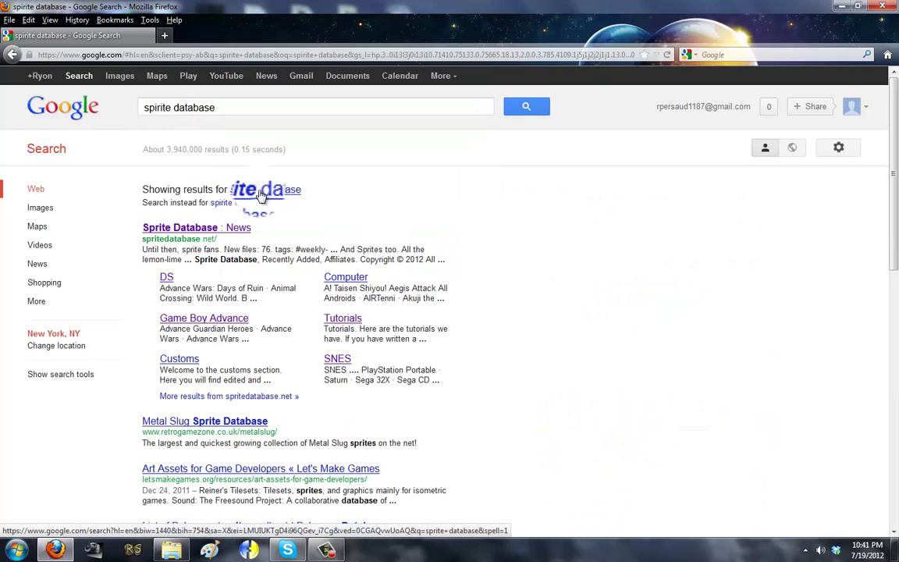
click(259, 192)
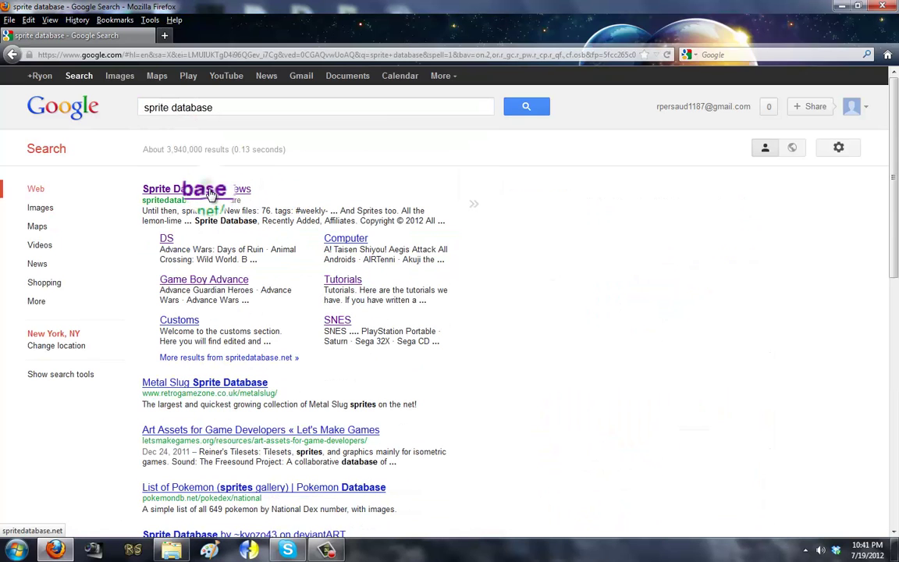
click(209, 191)
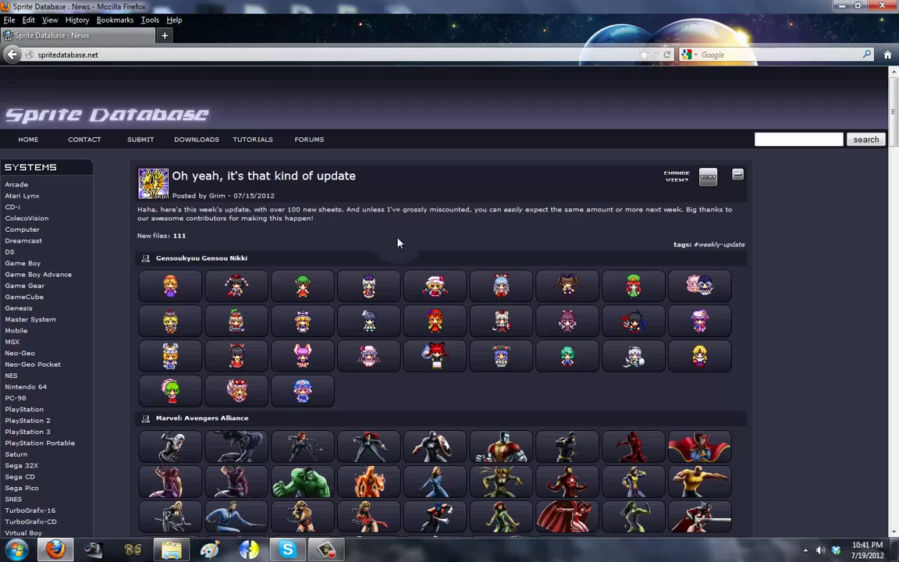
Look through the sprite listings on the front pages of Sprite Database and The Spriters Resource
scroll(320, 334, down, 15)
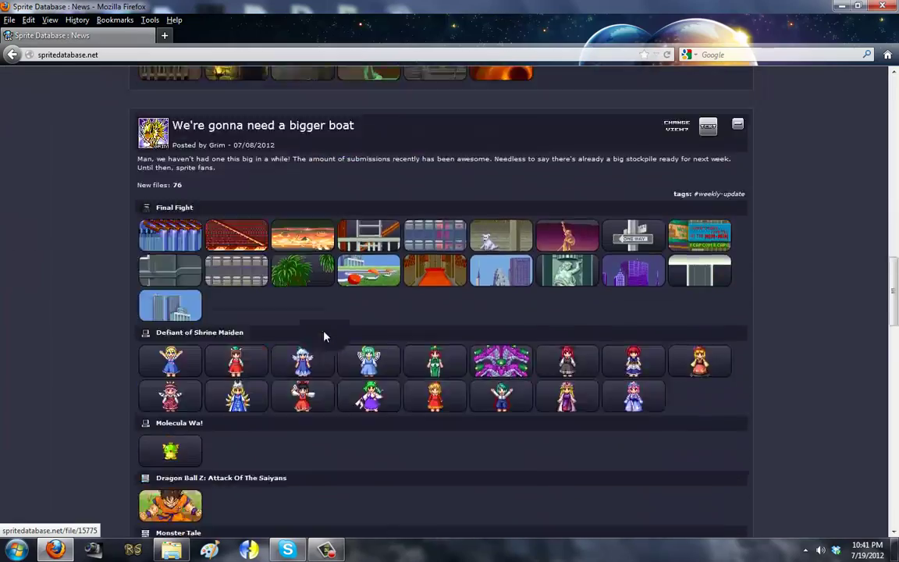
scroll(324, 336, down, 15)
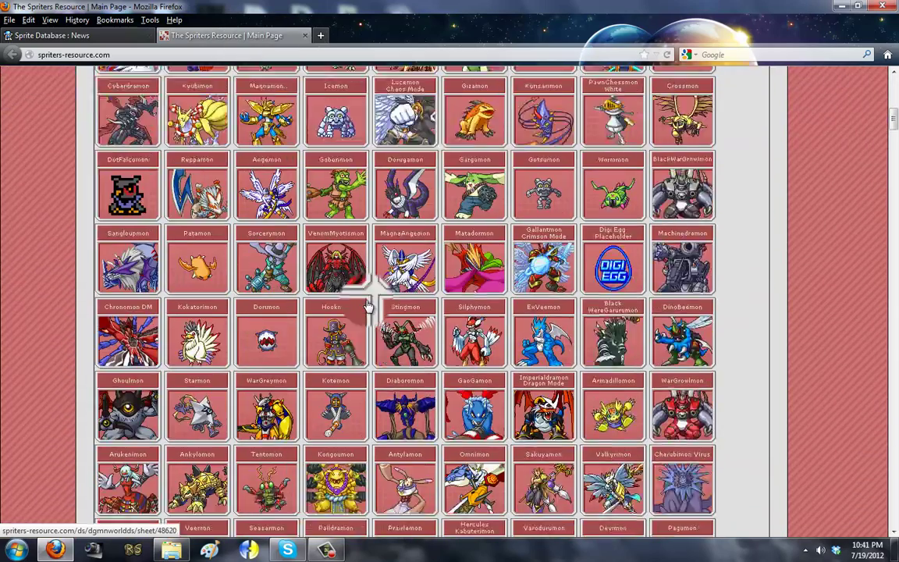
scroll(367, 307, up, 10)
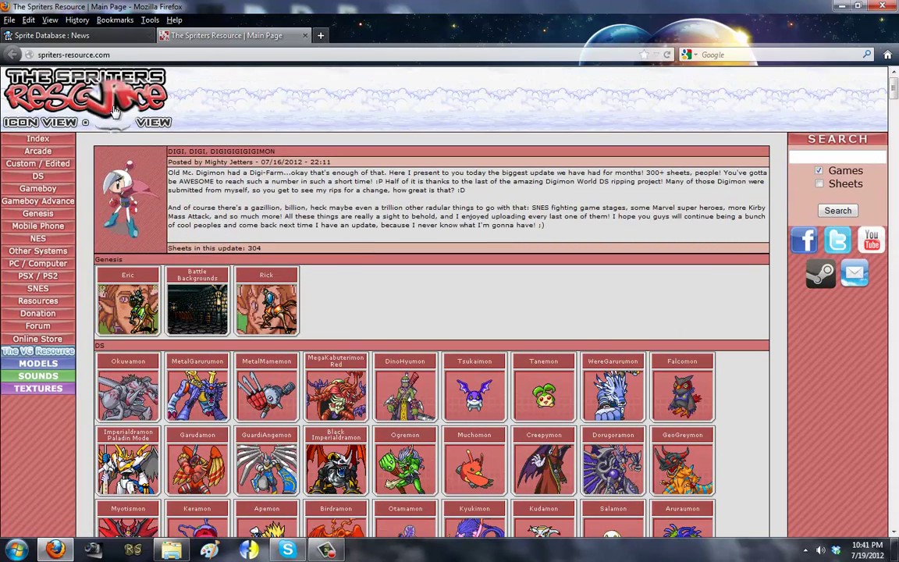
click(82, 35)
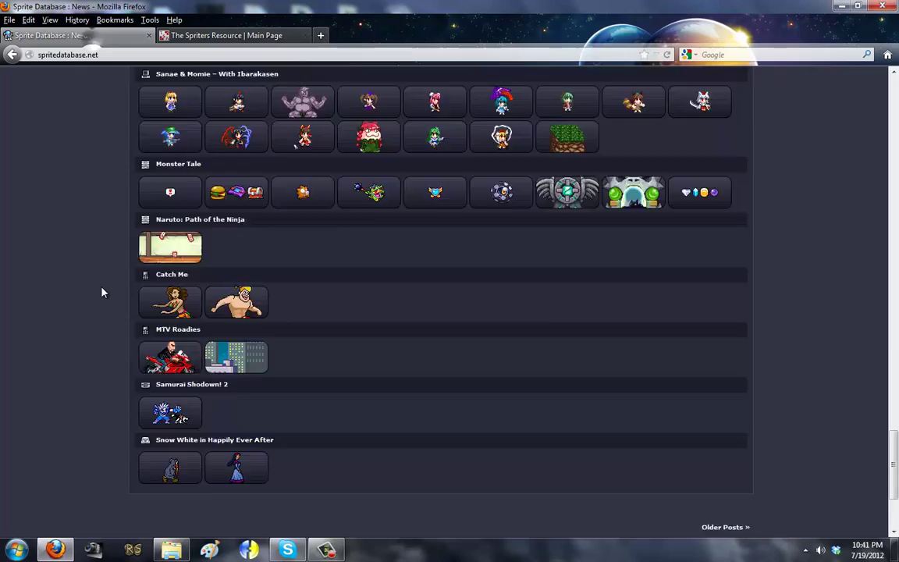
scroll(102, 292, up, 20)
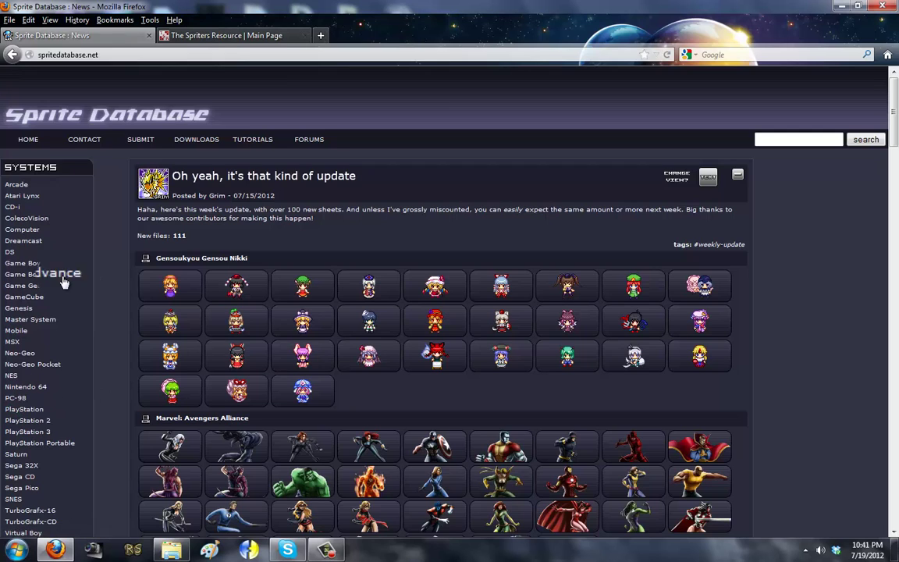
Open the Draglade sprite page from Sprite Database's DS game list and close The Spriters Resource page
click(11, 252)
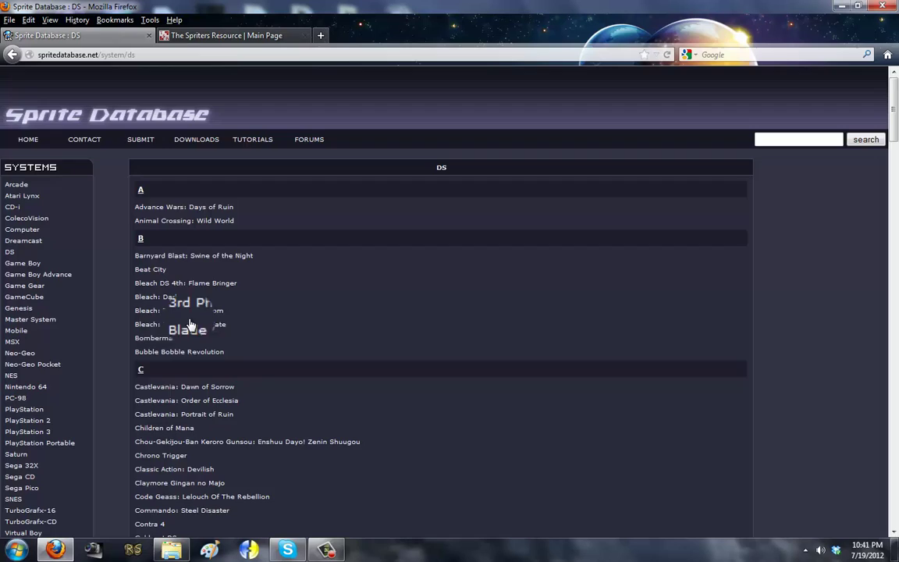
scroll(156, 327, down, 10)
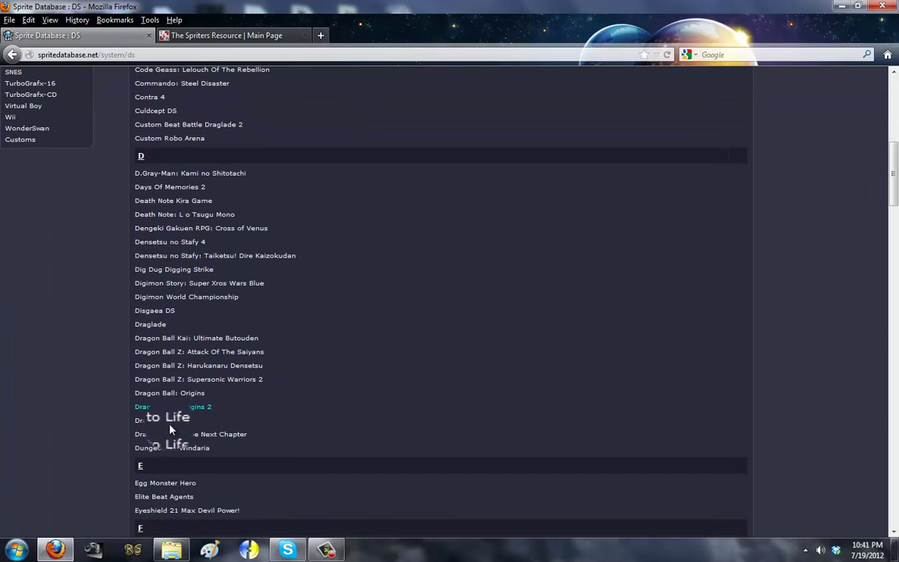
click(151, 324)
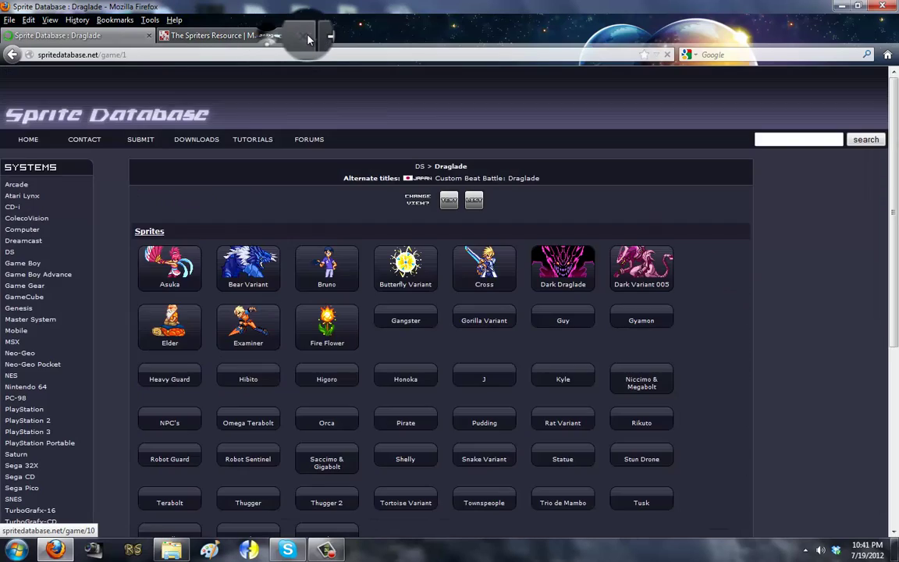
click(303, 36)
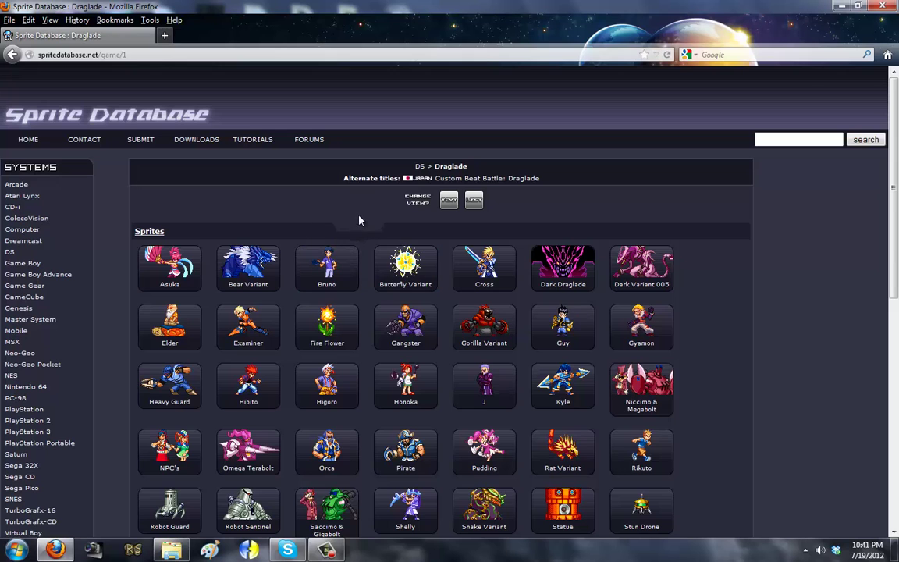
scroll(352, 207, down, 3)
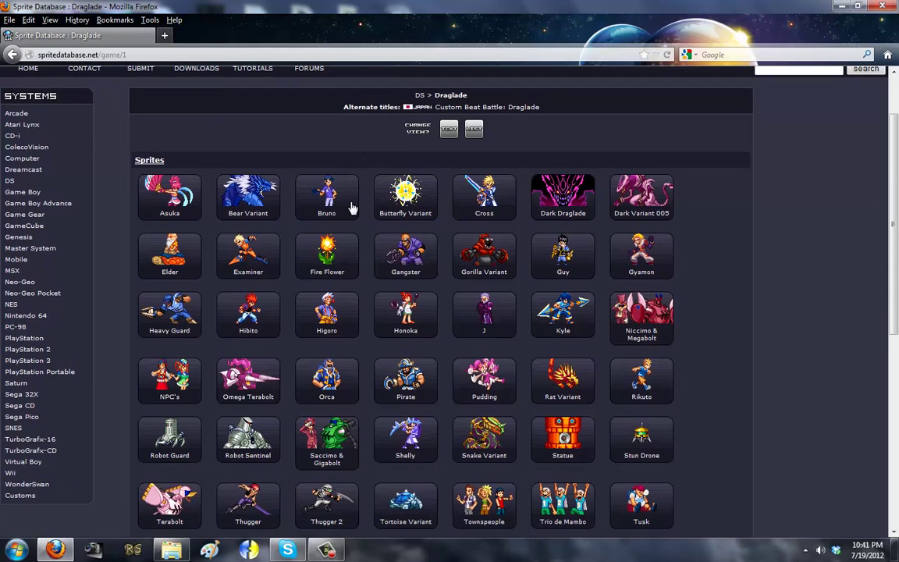
Open Draglade's Shelly sprite sheet at full size and look through it from the idle poses to the palettes
click(414, 368)
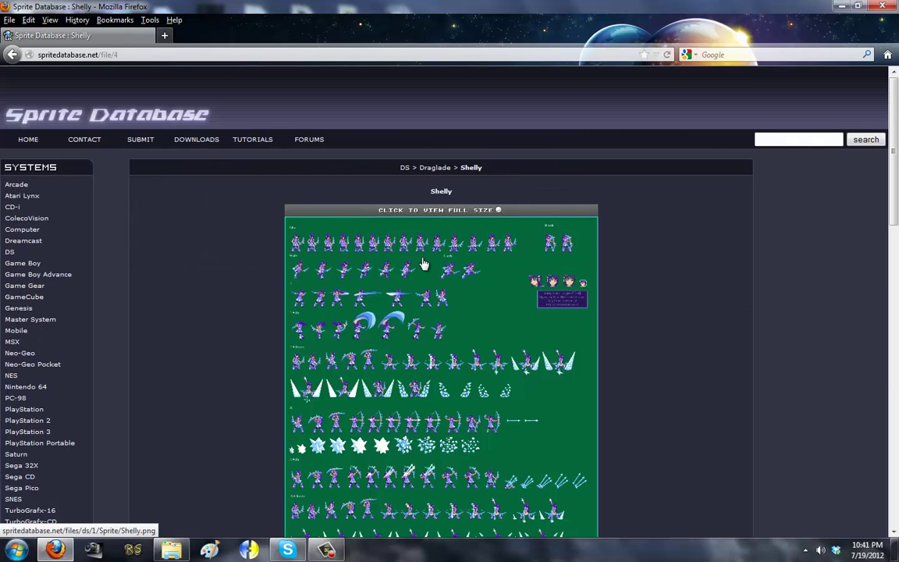
click(365, 224)
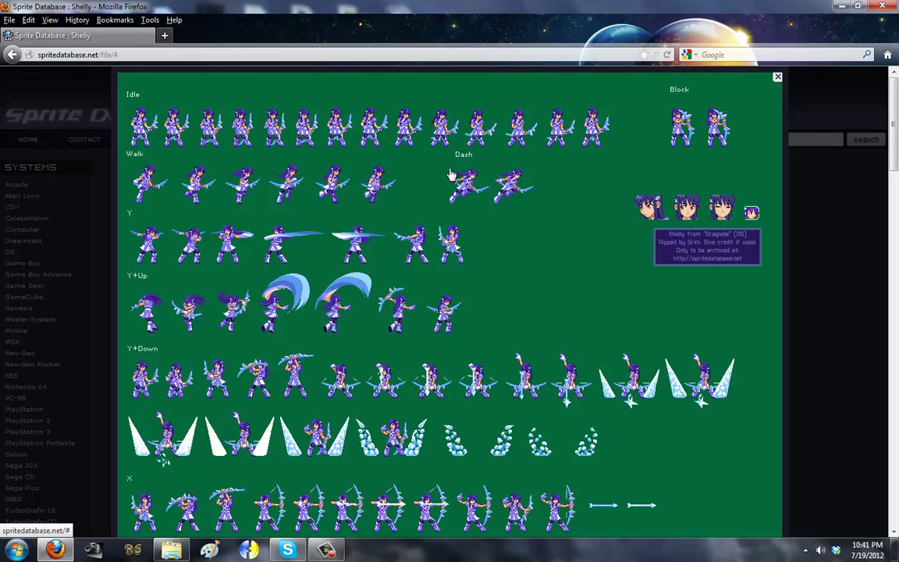
scroll(483, 288, down, 4)
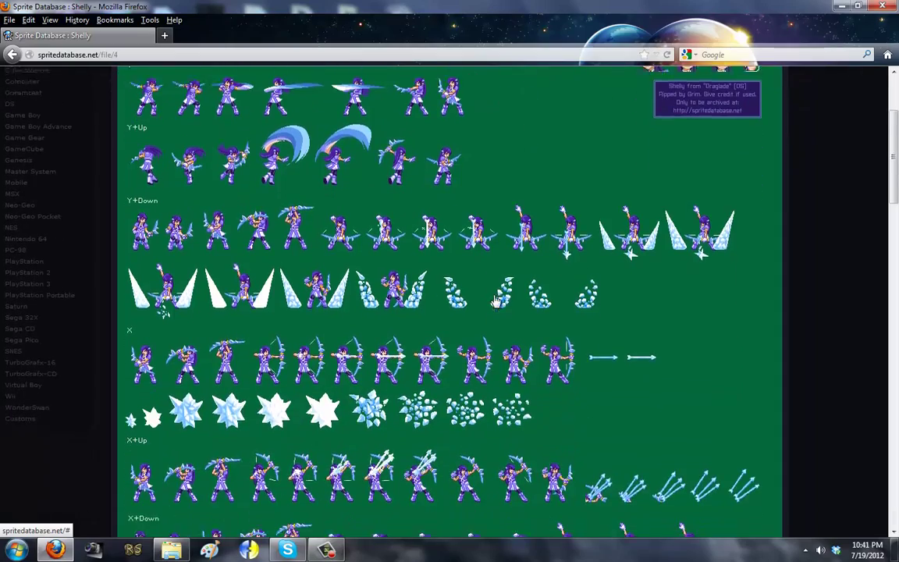
scroll(496, 301, down, 15)
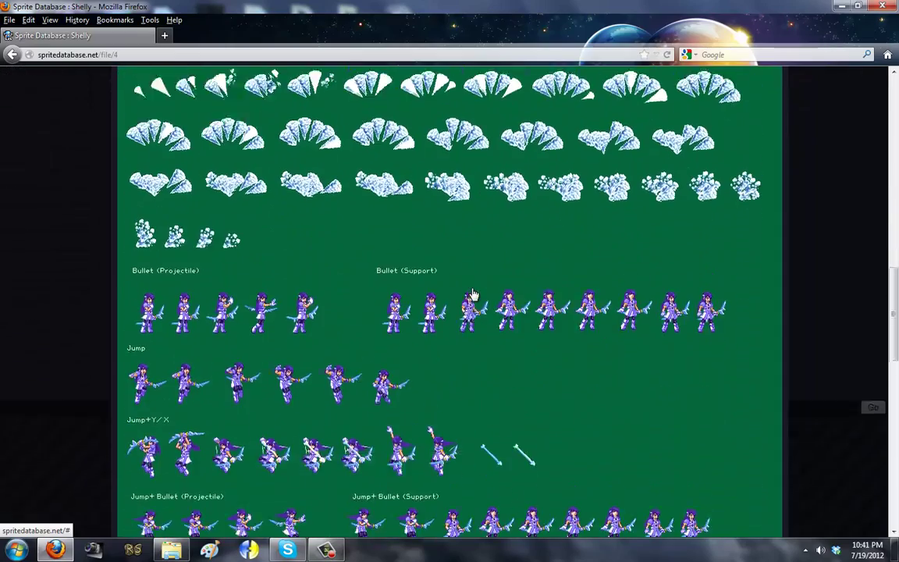
scroll(473, 294, down, 16)
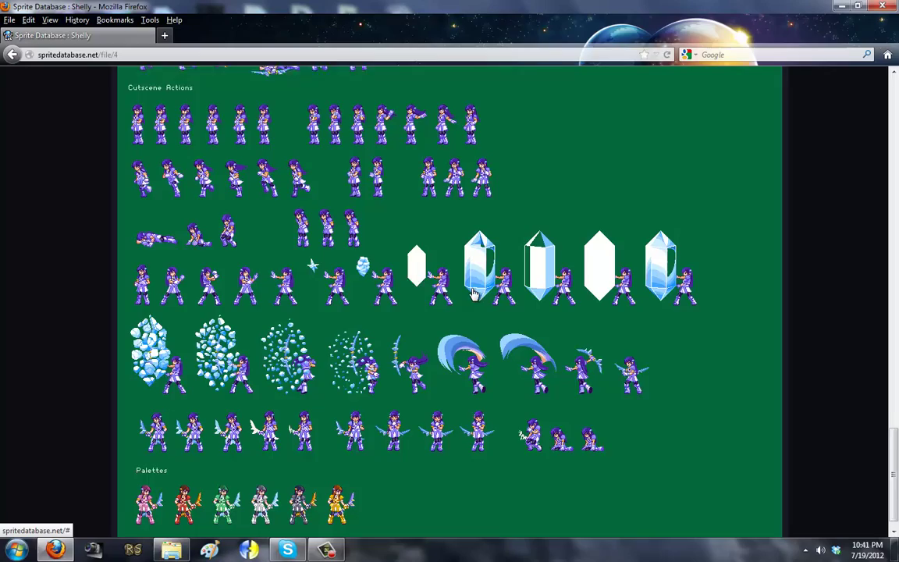
scroll(473, 294, down, 2)
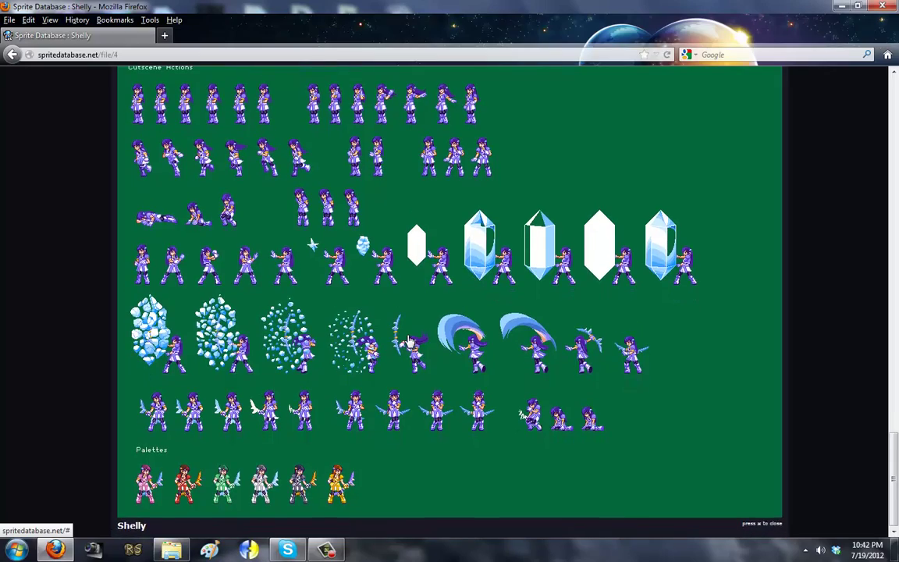
scroll(408, 341, up, 15)
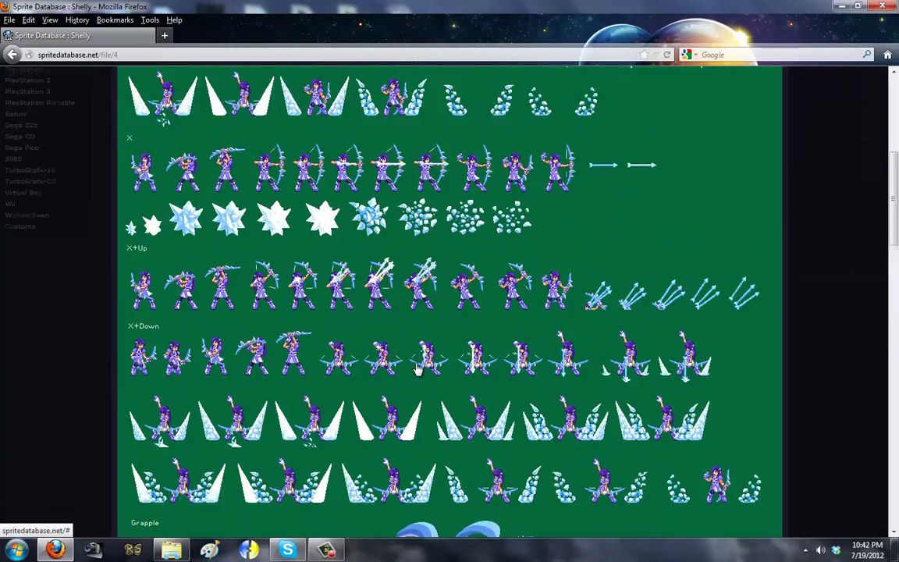
scroll(427, 367, up, 3)
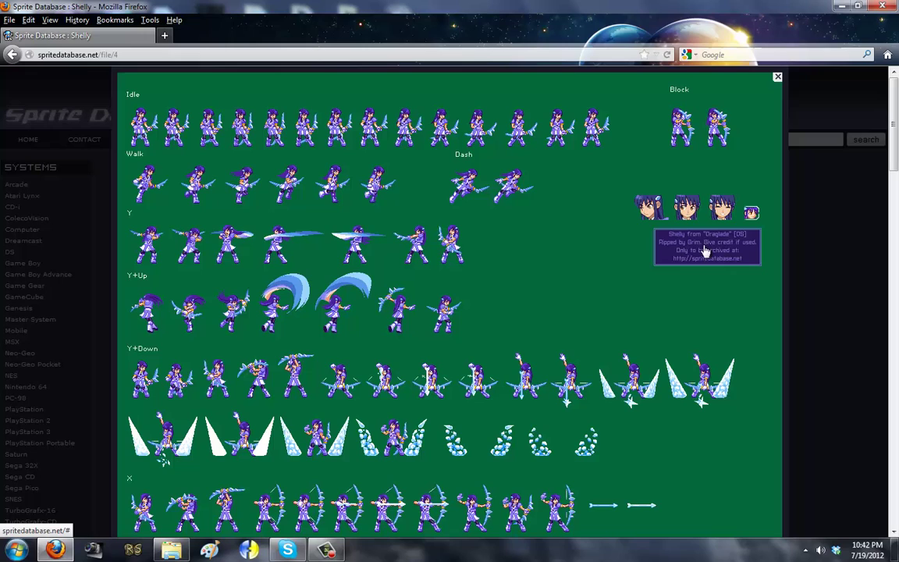
Save the full-size sprite sheet image to the Desktop under the file name Shelly
right_click(435, 244)
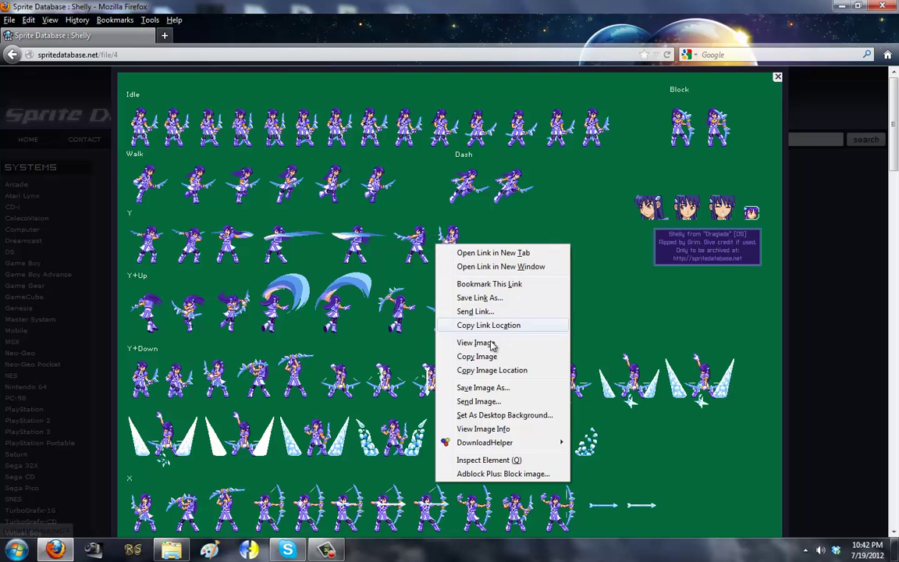
click(504, 388)
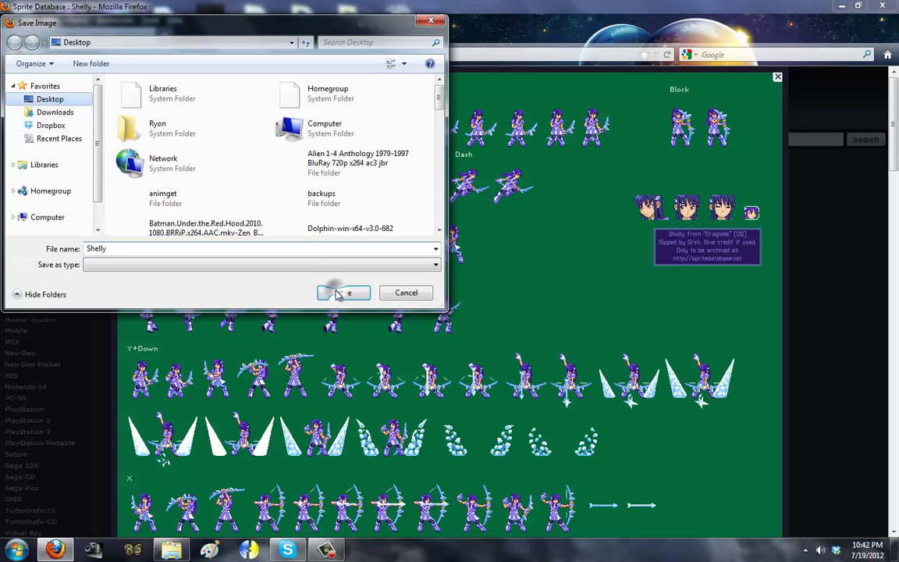
click(341, 292)
click(487, 277)
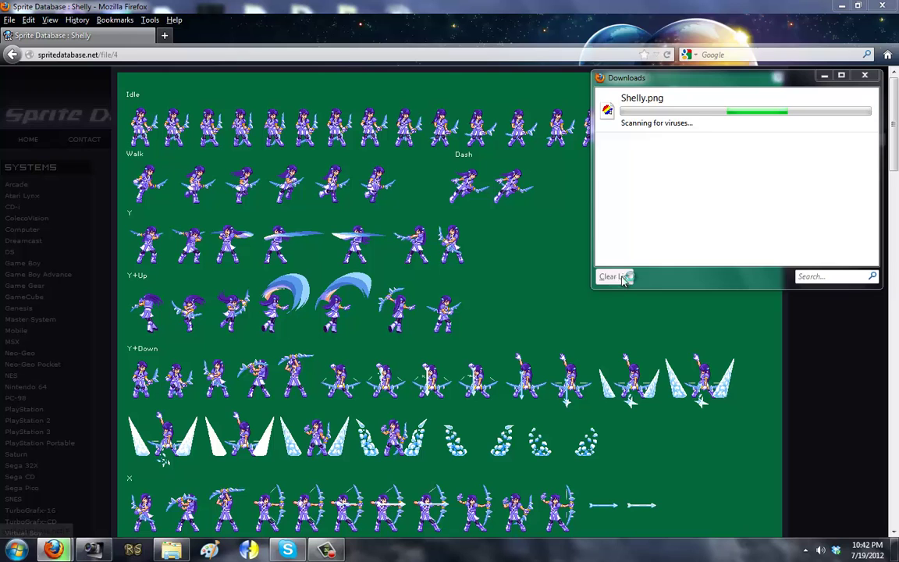
Clear the browser's download list and close both the downloads window and the browser
click(614, 277)
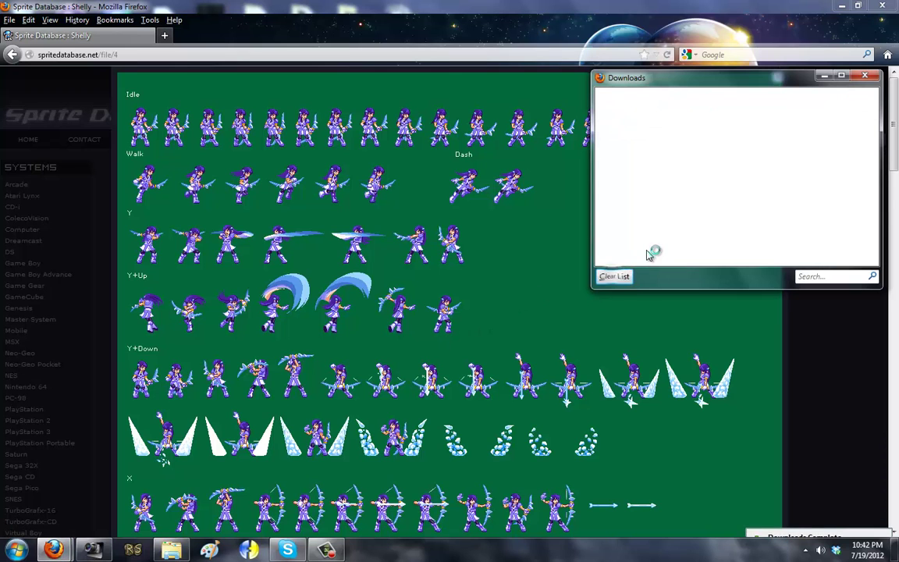
click(864, 75)
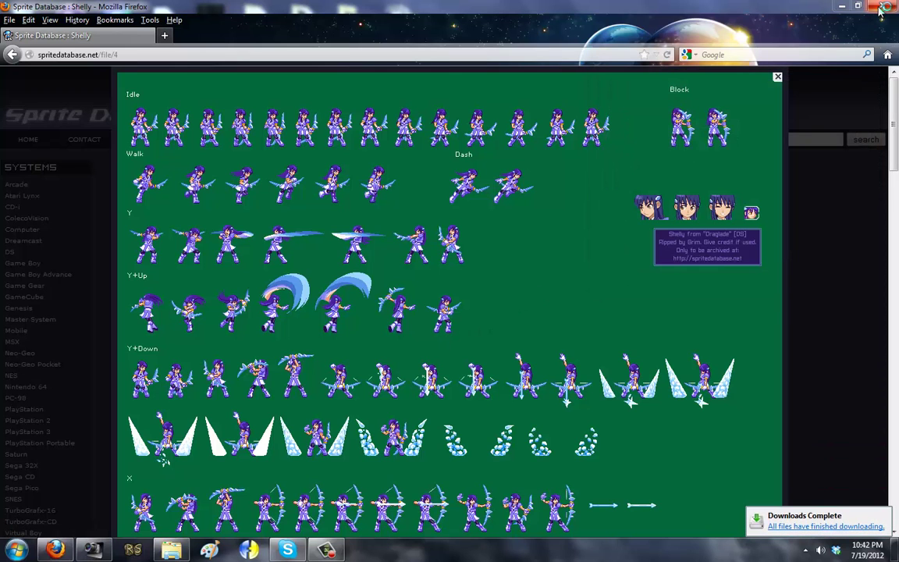
click(882, 7)
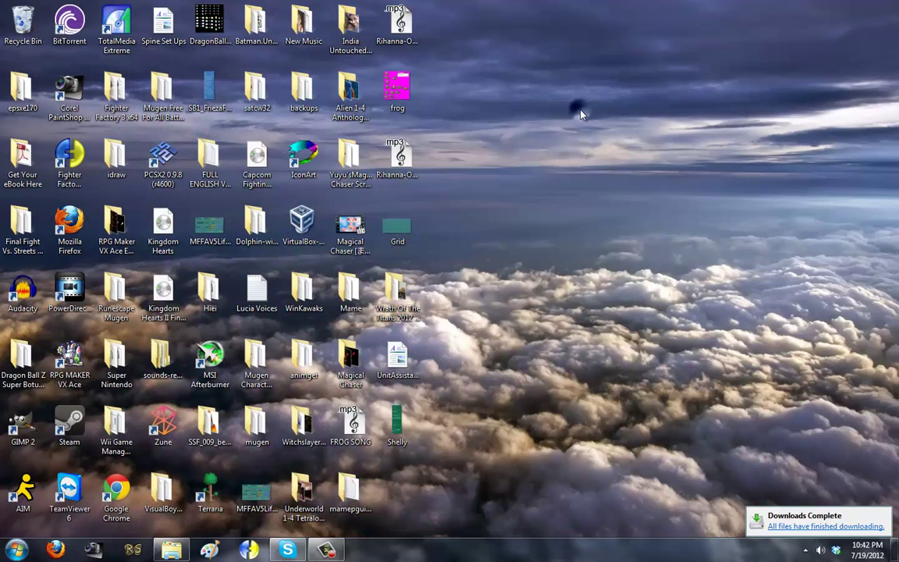
Launch Corel PaintShop Photo Pro X3 and open the Shelly sprite sheet from the desktop in it
click(94, 550)
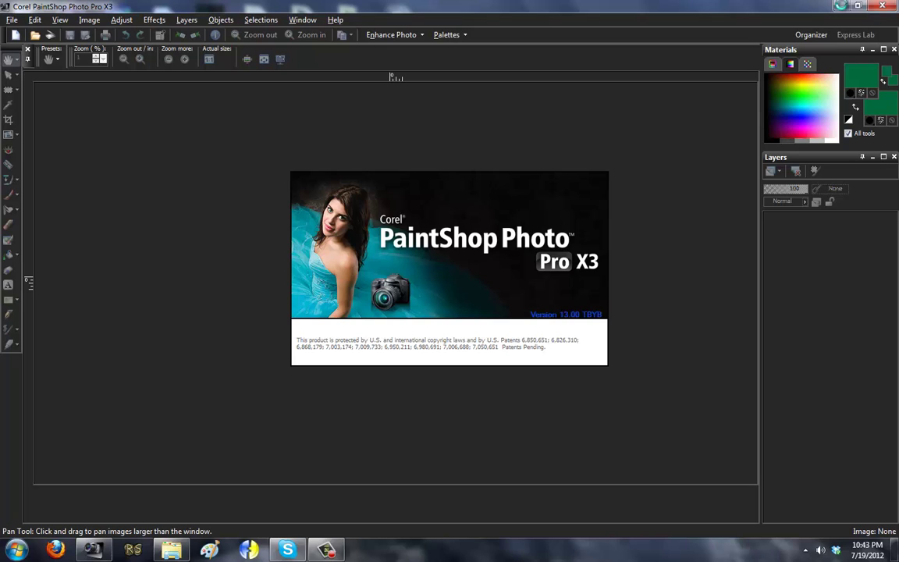
click(840, 5)
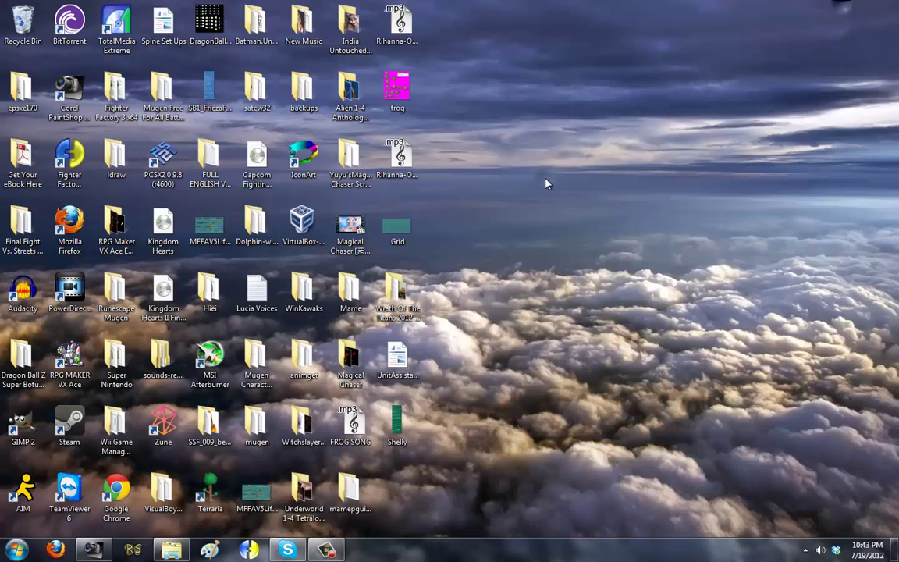
mouse_move(403, 427)
mouse_down()
mouse_move(209, 423)
mouse_move(99, 551)
mouse_up()
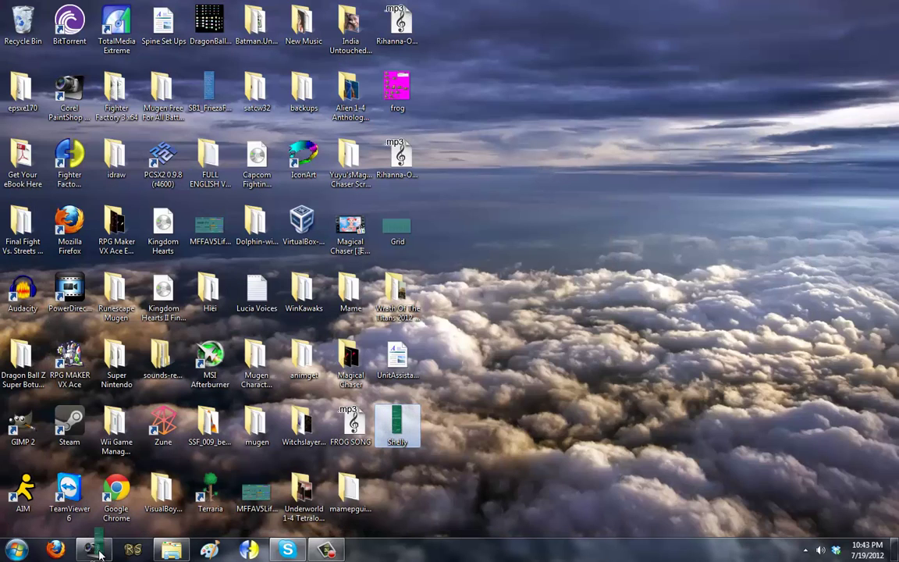
click(94, 550)
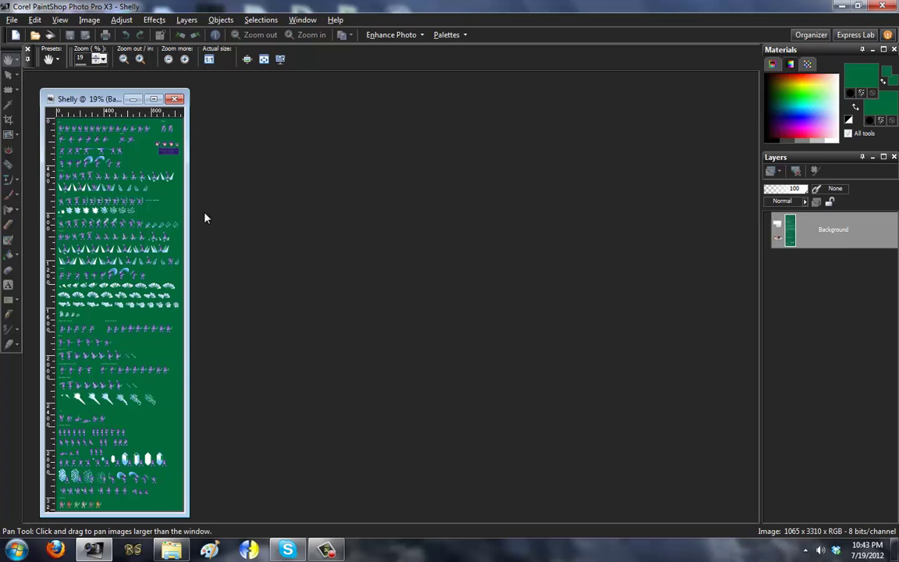
scroll(166, 150, up, 8)
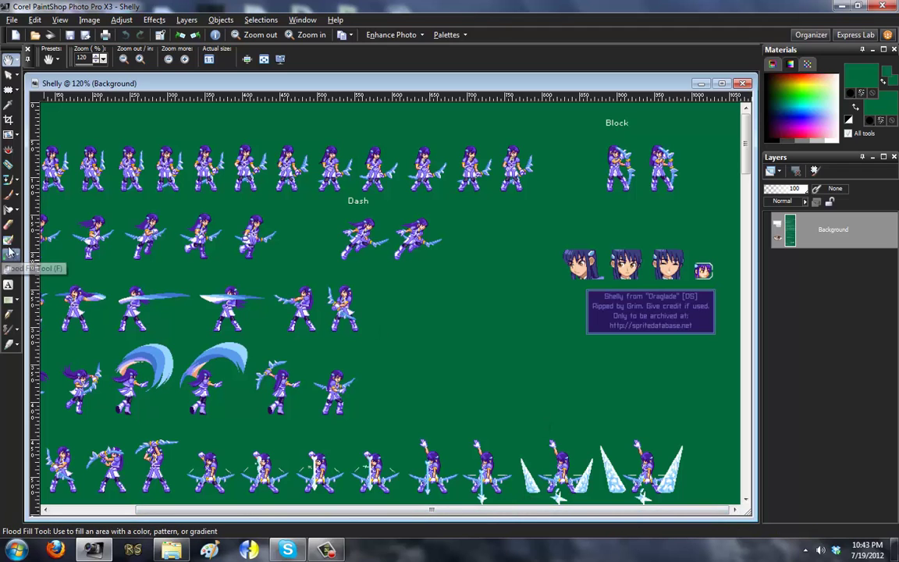
Paint over the purple credits box below the face portraits with the green background color, using a Paint Brush of size 46
click(8, 194)
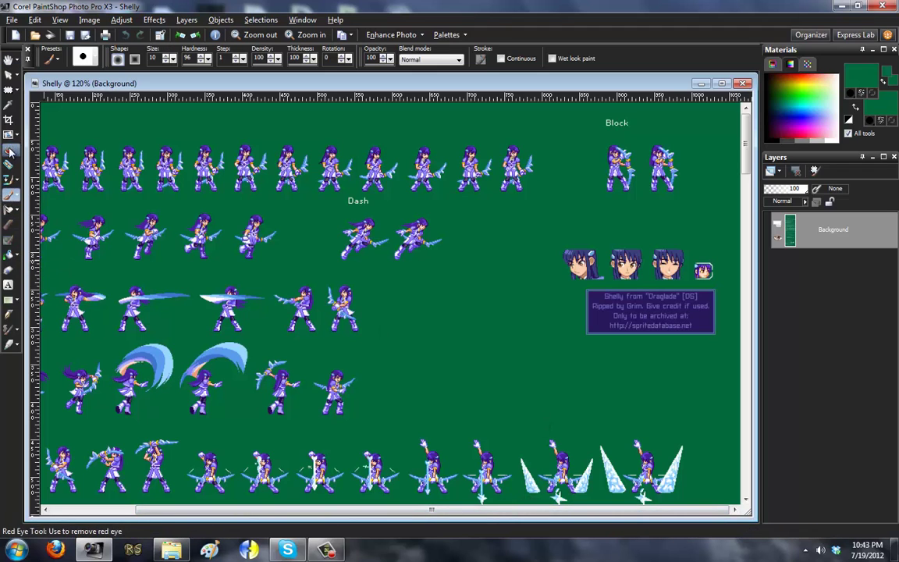
click(9, 103)
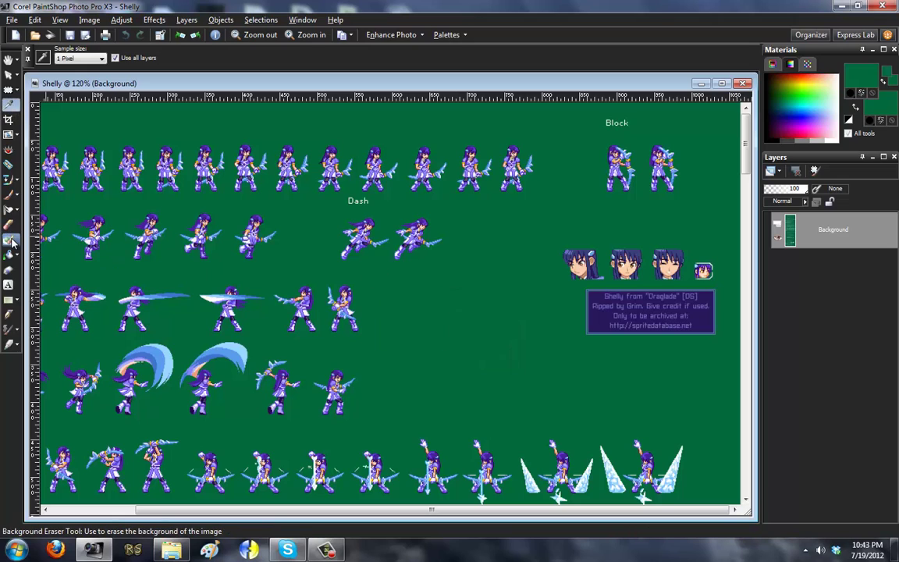
click(10, 194)
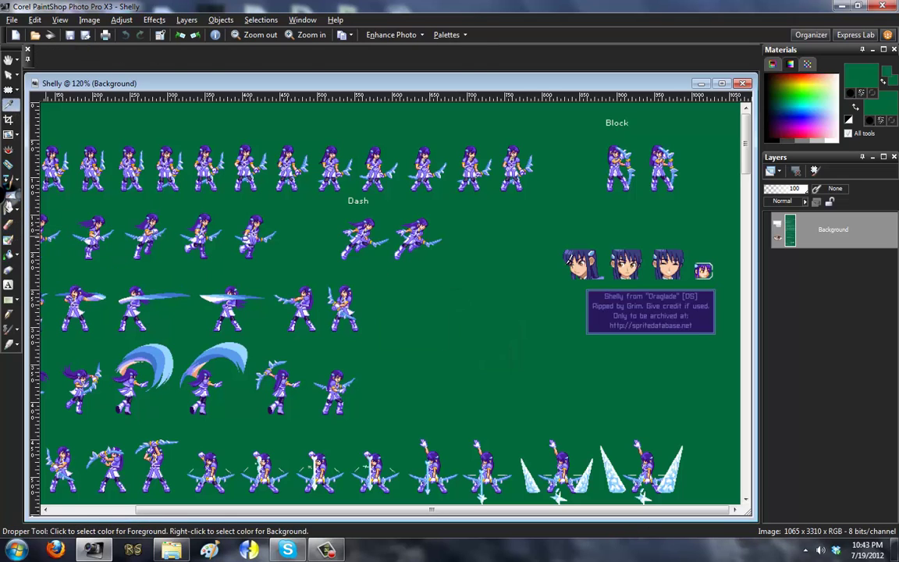
click(9, 196)
drag(159, 57, 138, 58)
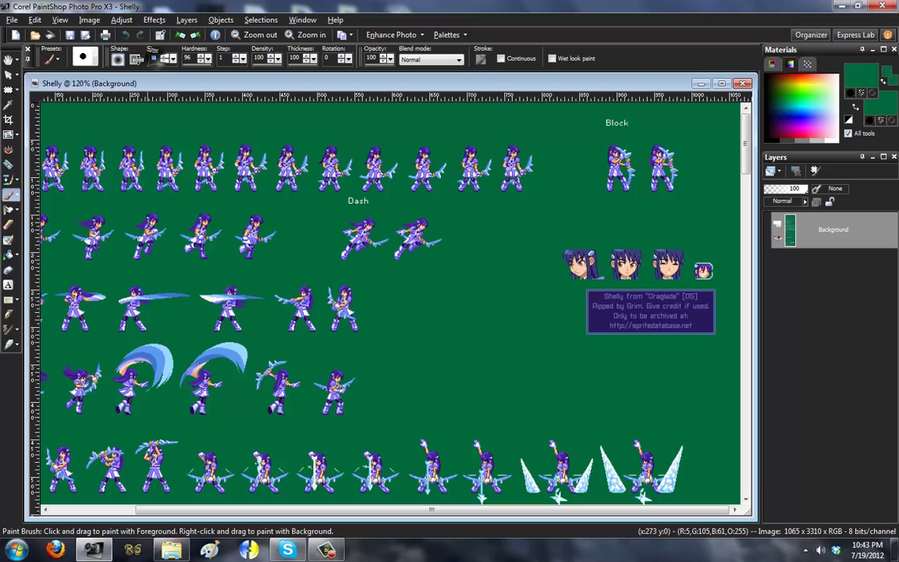
text(37)
scroll(547, 344, up, 3)
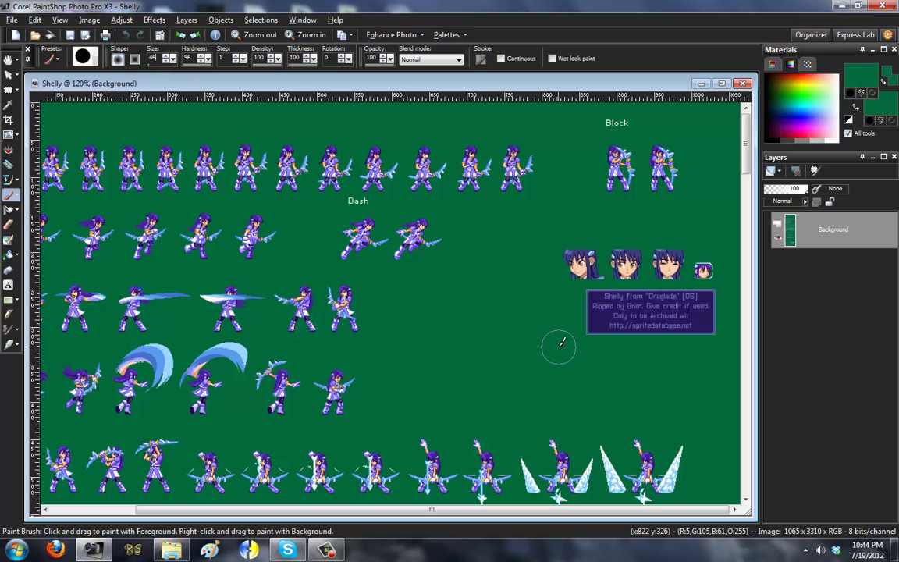
mouse_move(556, 335)
mouse_down()
mouse_move(614, 337)
mouse_move(688, 315)
mouse_move(590, 298)
mouse_move(717, 297)
mouse_up()
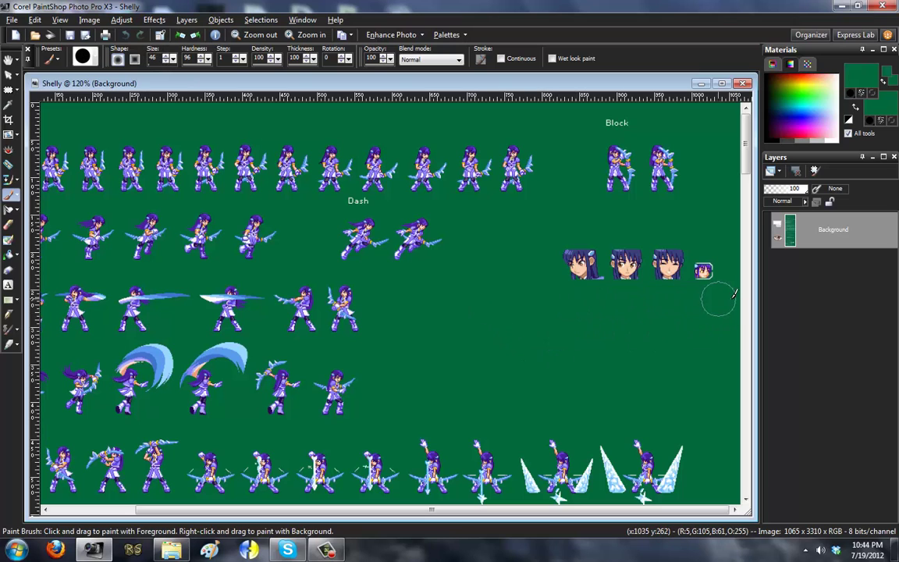
Paint over the row of recolored sprites and the Palettes label at the end of the sheet with the green background color
drag(746, 156, 755, 487)
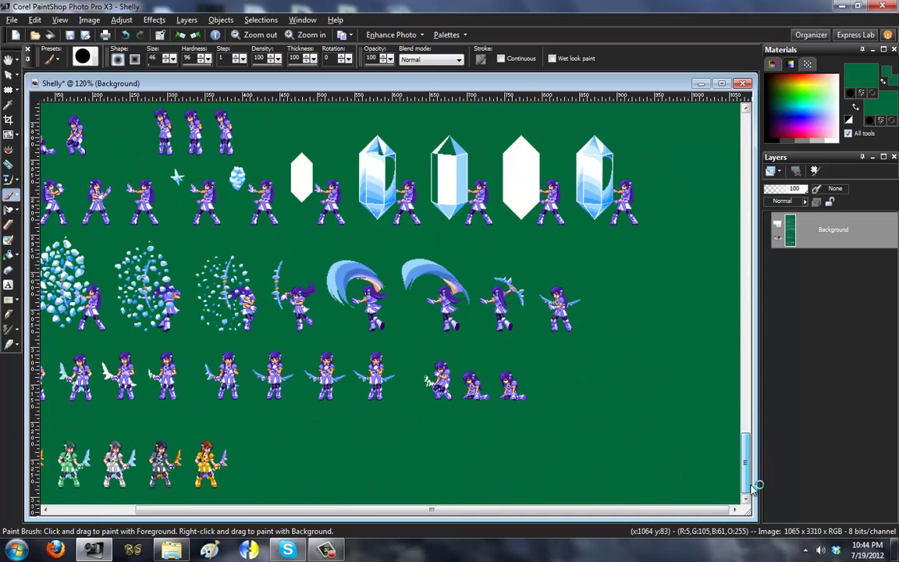
drag(703, 509, 303, 513)
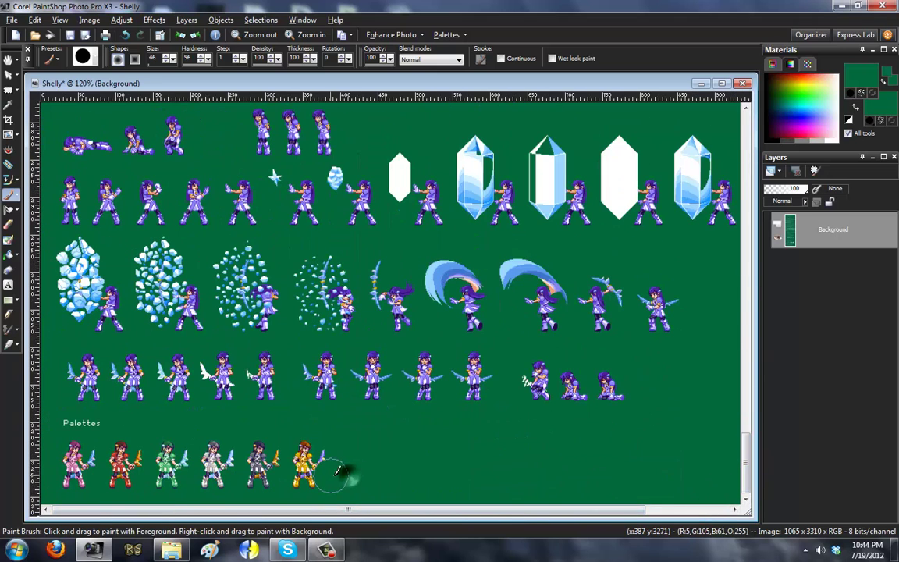
mouse_move(337, 474)
mouse_down()
mouse_move(60, 446)
mouse_move(365, 446)
mouse_up()
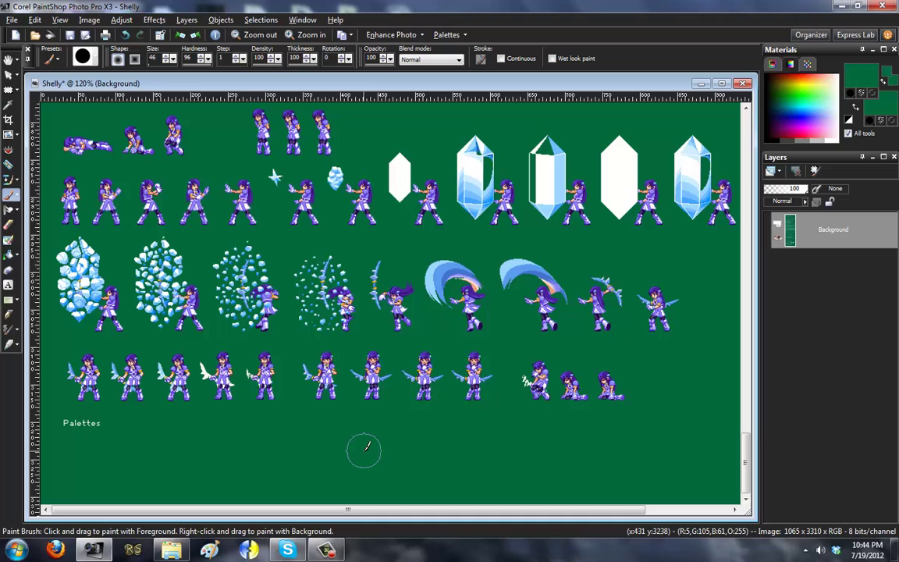
drag(110, 428, 61, 425)
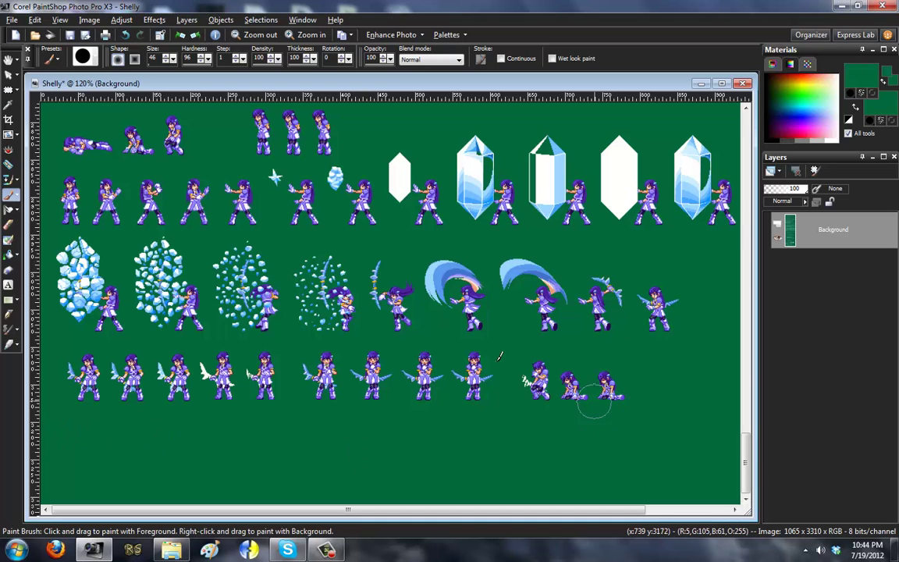
Start decreasing the sheet's color depth to a 256-color palette and preview the Optimized Median Cut palette on the sprites
scroll(593, 412, down, 5)
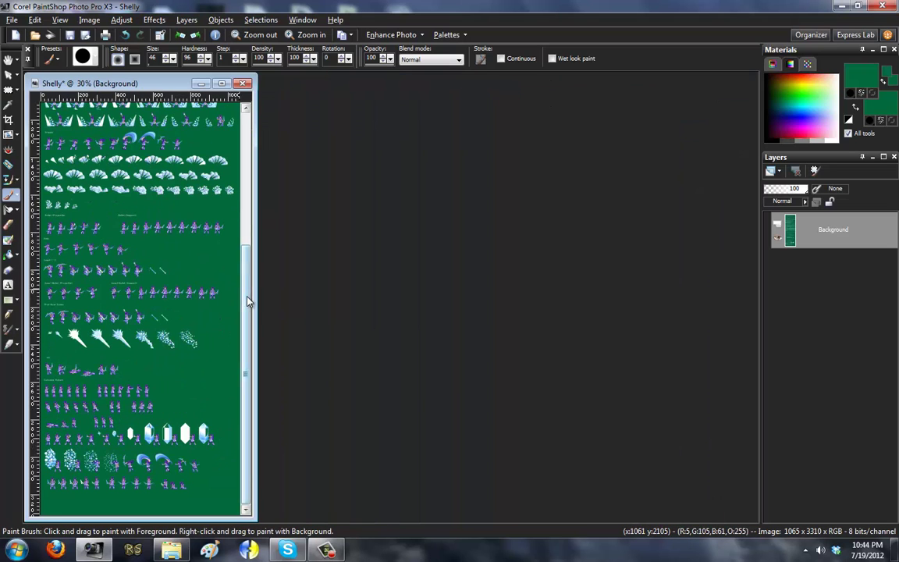
drag(246, 266, 246, 131)
scroll(144, 137, up, 6)
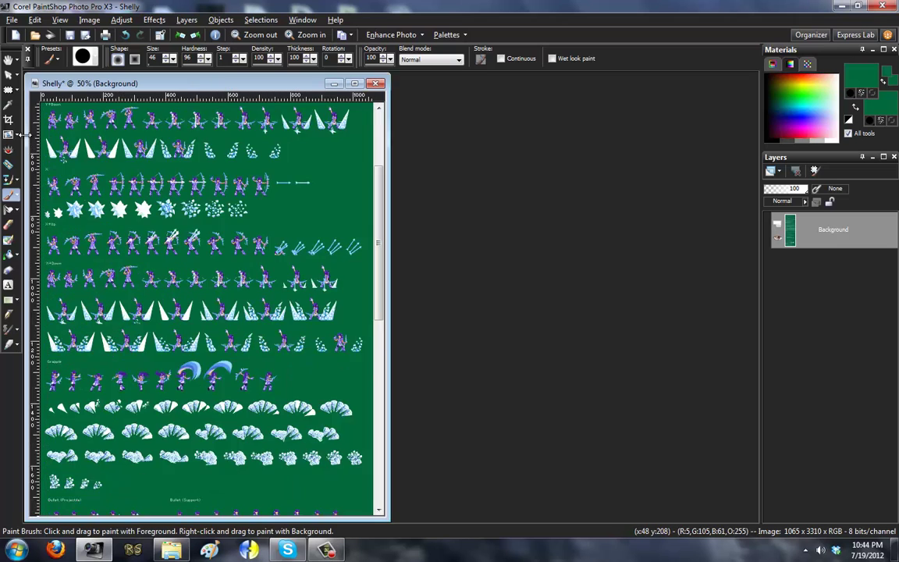
key(e)
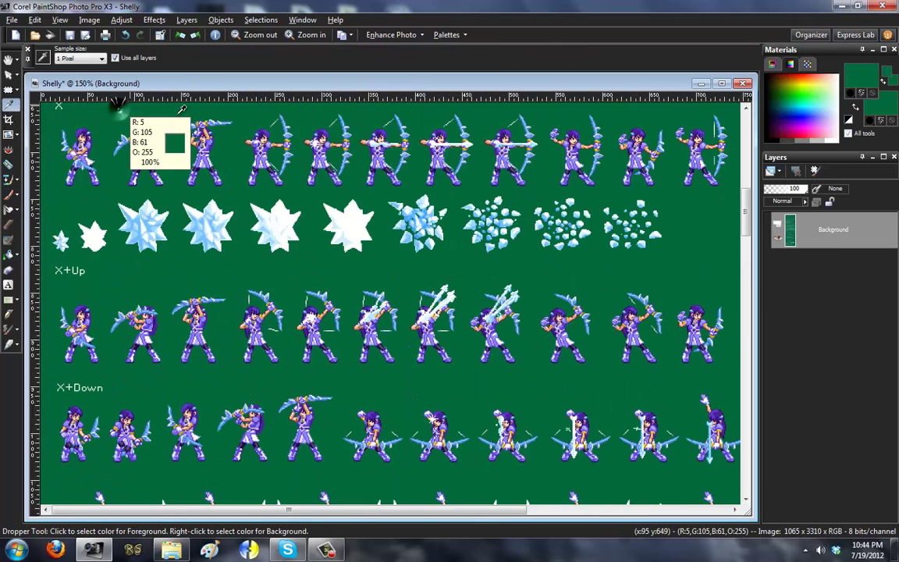
click(87, 21)
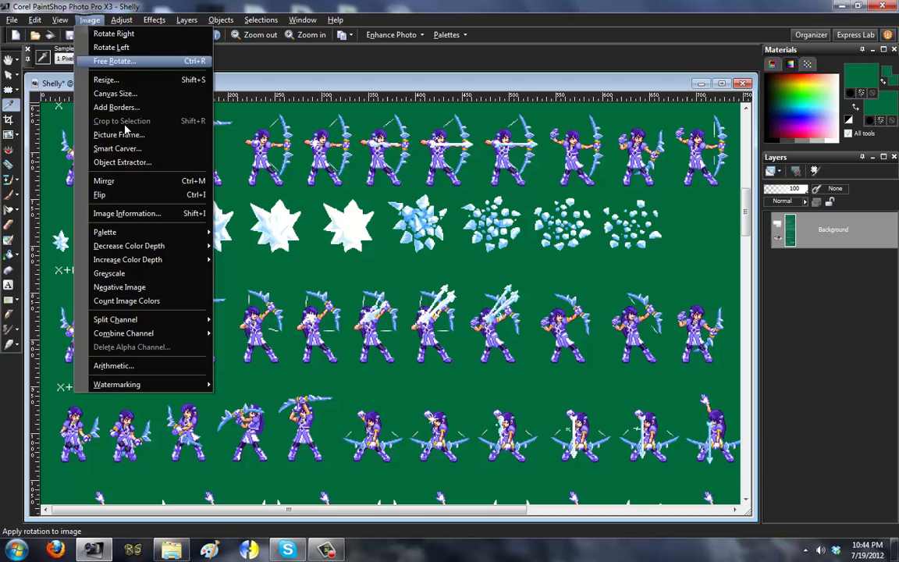
mouse_move(165, 247)
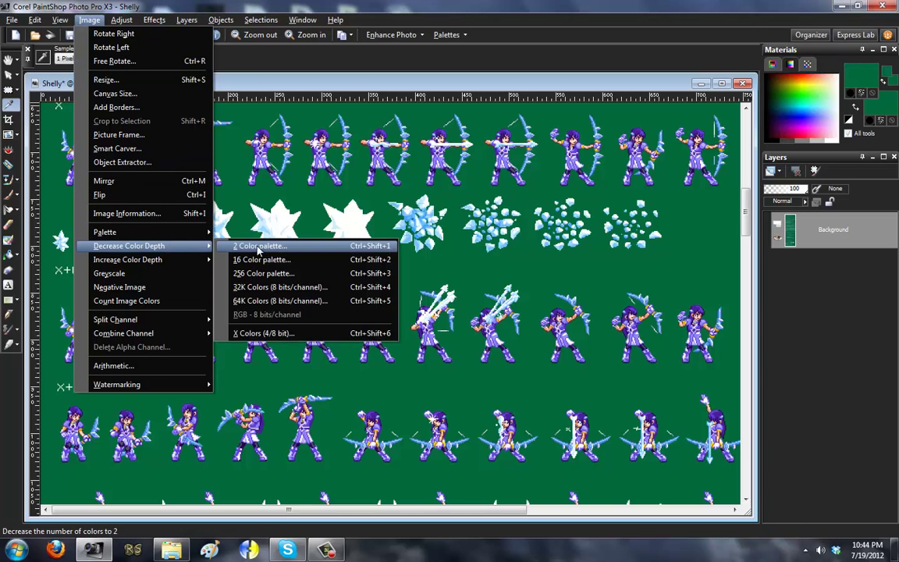
click(286, 279)
drag(505, 71, 463, 157)
drag(531, 231, 562, 270)
click(341, 365)
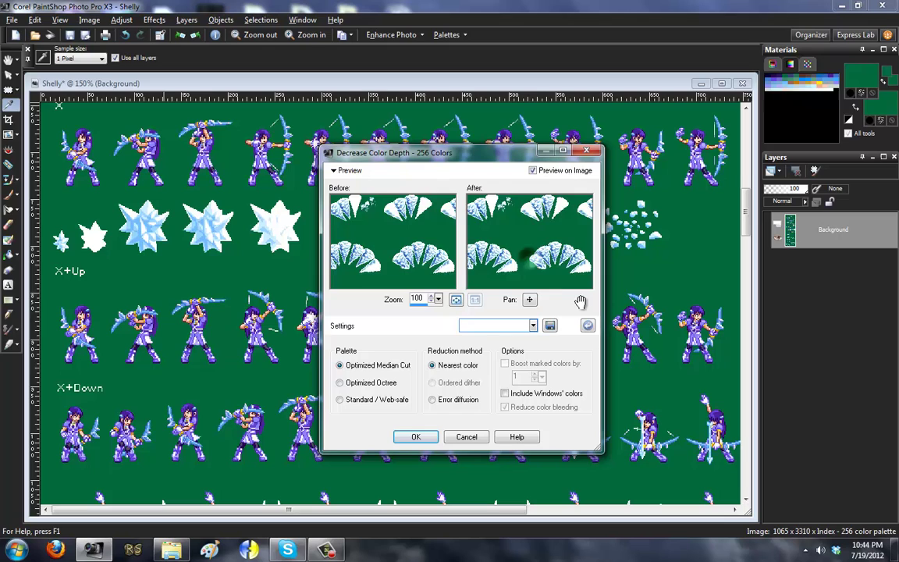
drag(580, 301, 557, 287)
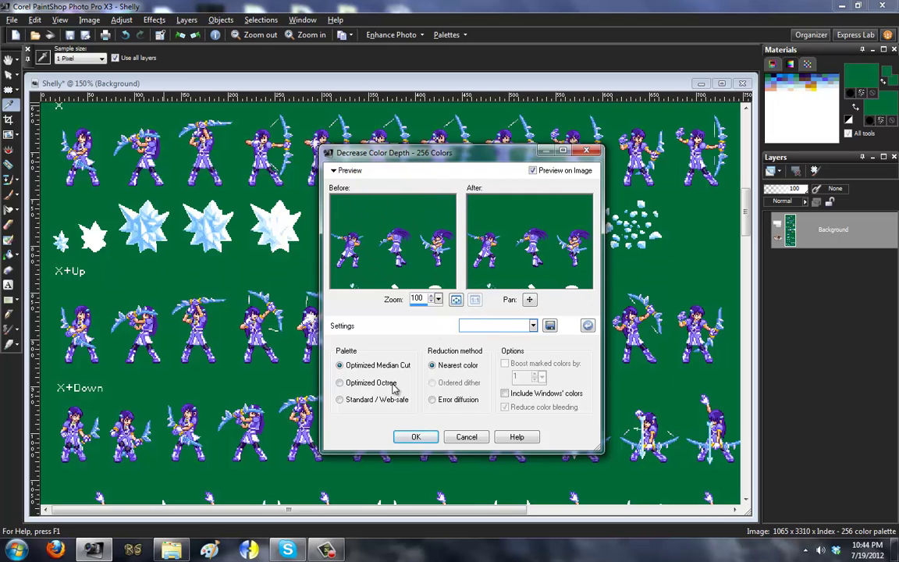
Preview the Standard / Web-safe palette up close with Error diffusion and Ordered dither as reduction methods
click(341, 399)
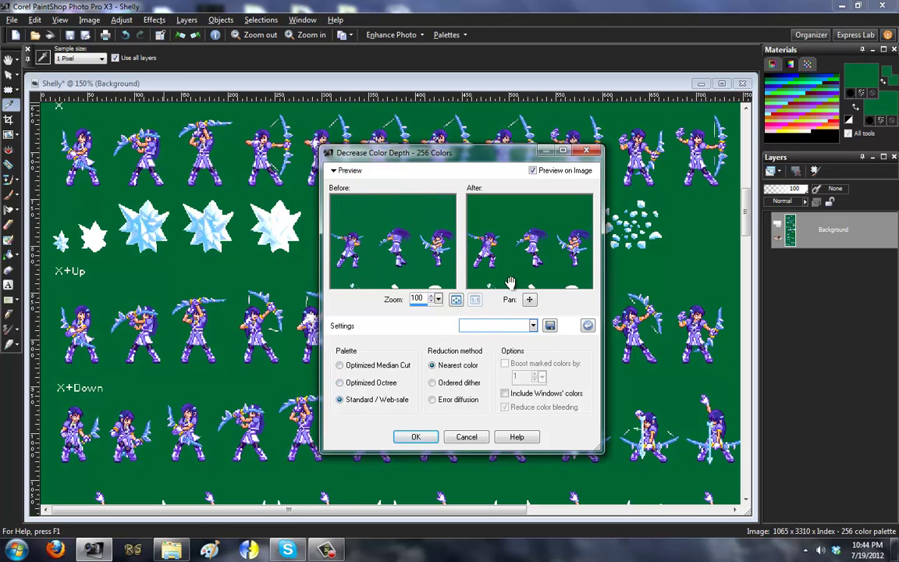
drag(512, 262, 529, 316)
click(434, 305)
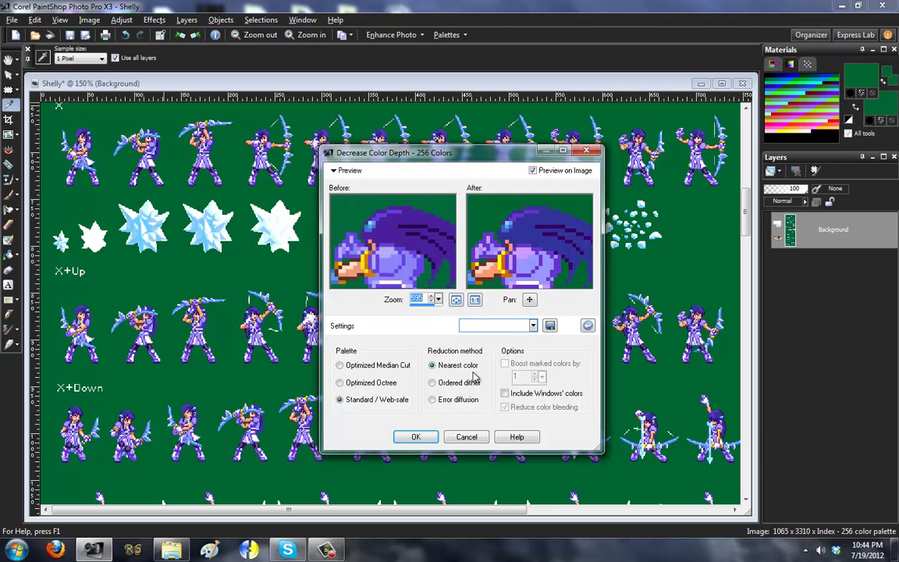
click(460, 399)
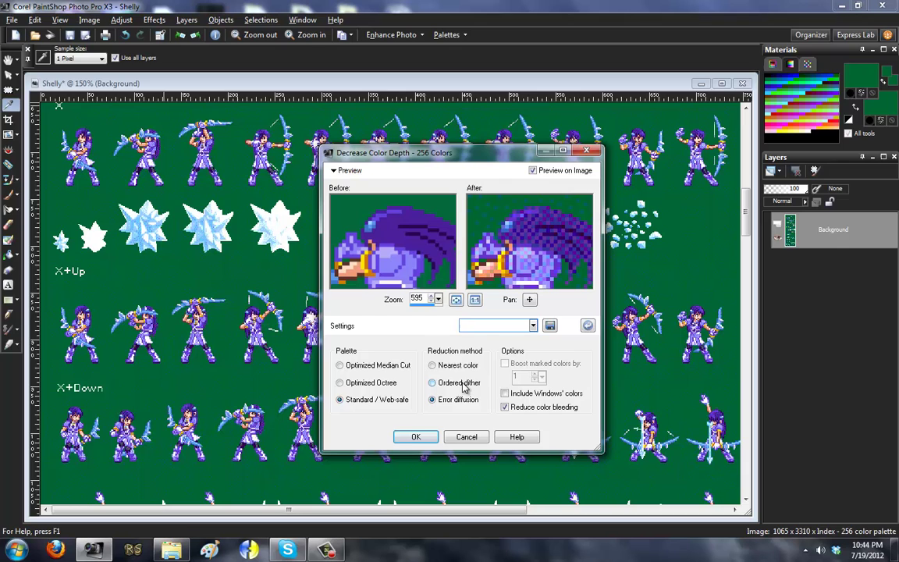
click(464, 384)
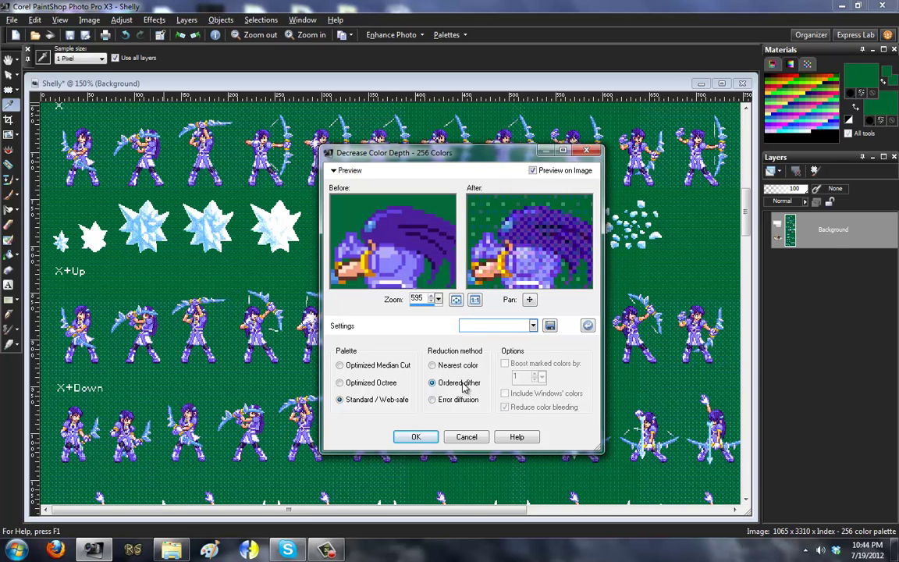
Reduce the image to 256 colors with the Optimized Octree palette, Error diffusion and Reduce color bleeding enabled
click(360, 383)
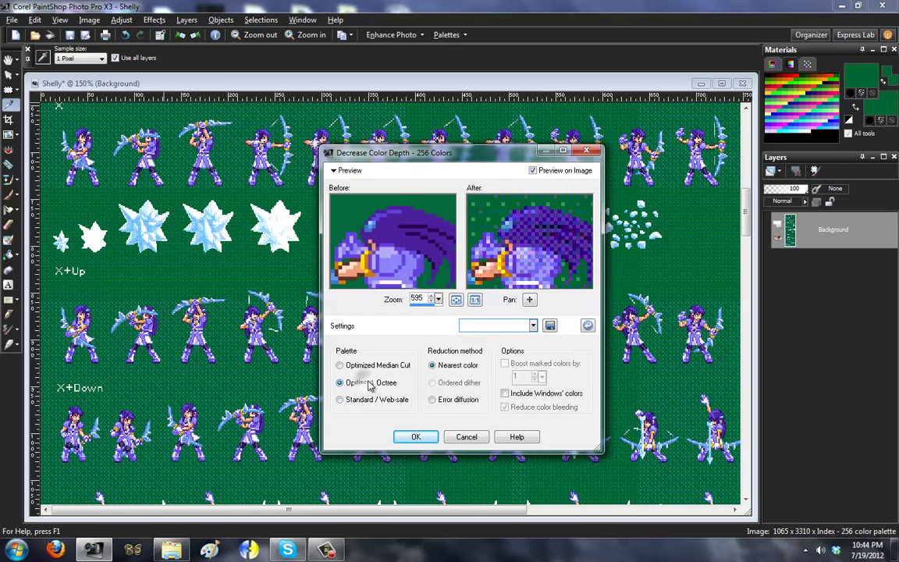
click(443, 401)
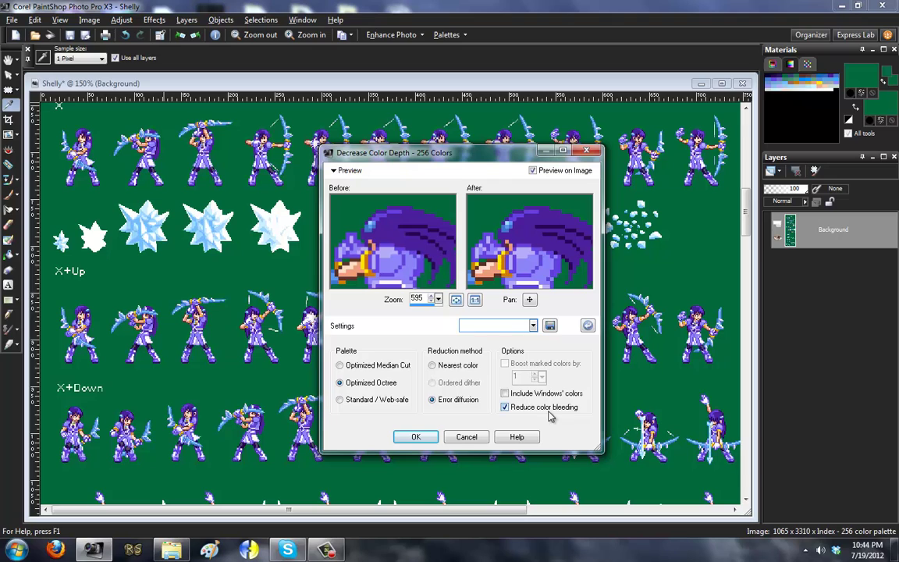
click(415, 439)
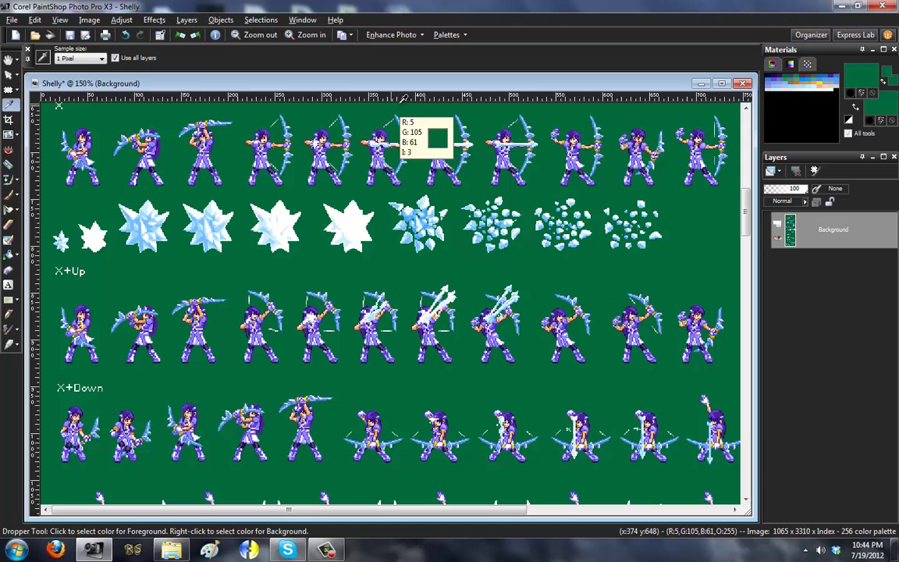
Save the edited Shelly sprite sheet and close its image window
click(12, 20)
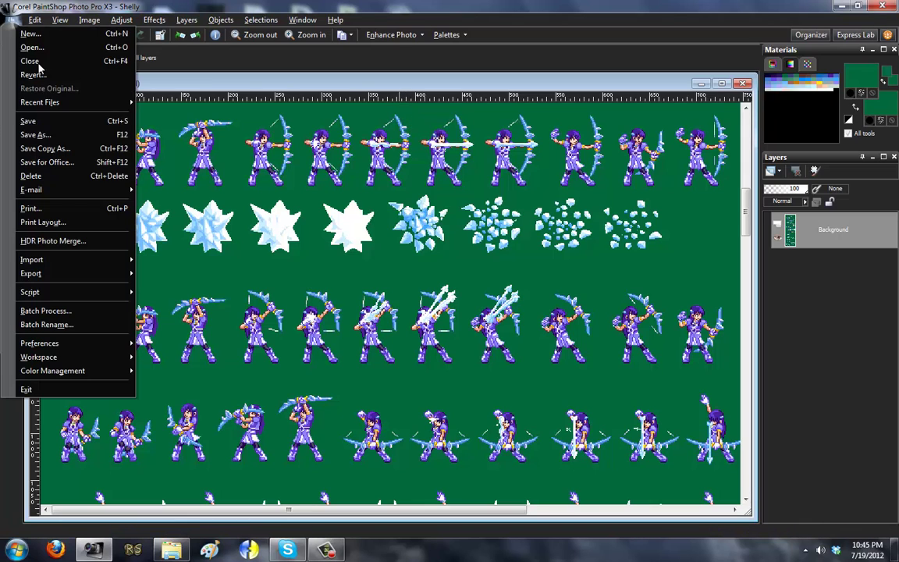
click(24, 119)
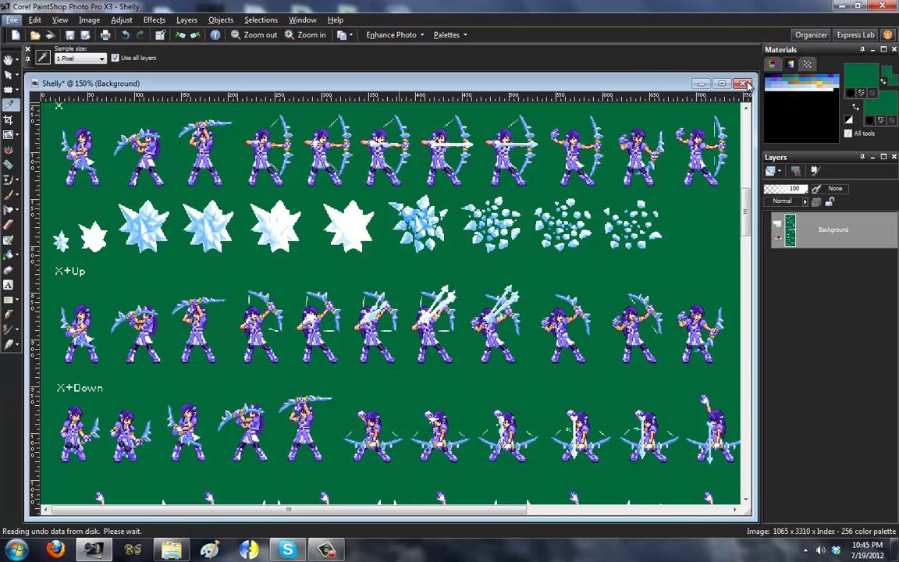
click(745, 81)
Minimize PaintShop Photo Pro and open the Shelly PNG from the desktop in IDraw3
click(842, 6)
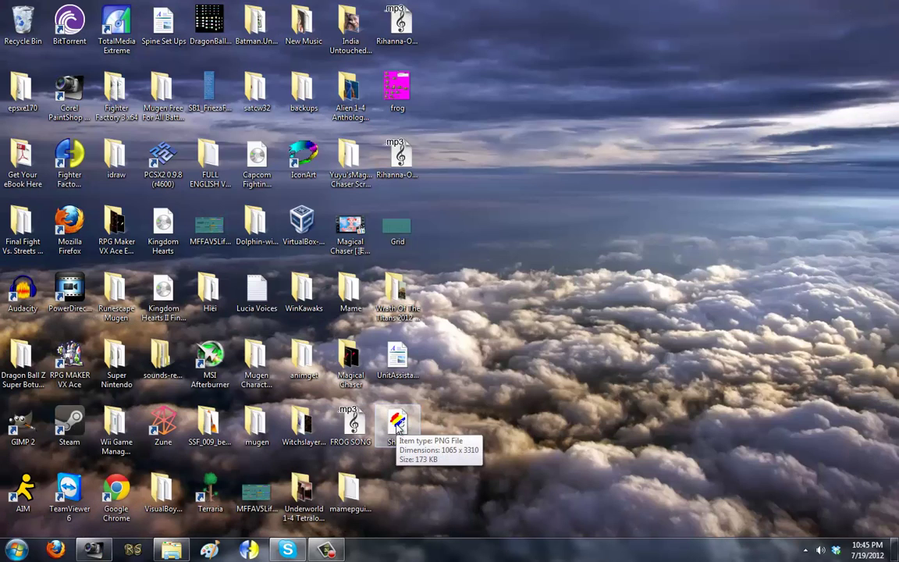
click(397, 424)
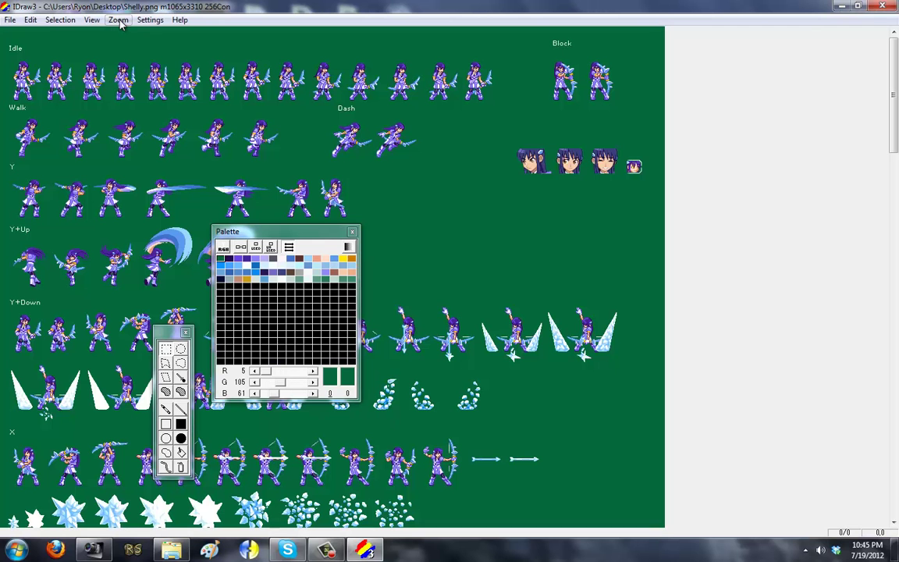
Examine the sprite sheet at zoom levels 2, 4 and 8, ending on the first idle sprites
click(118, 20)
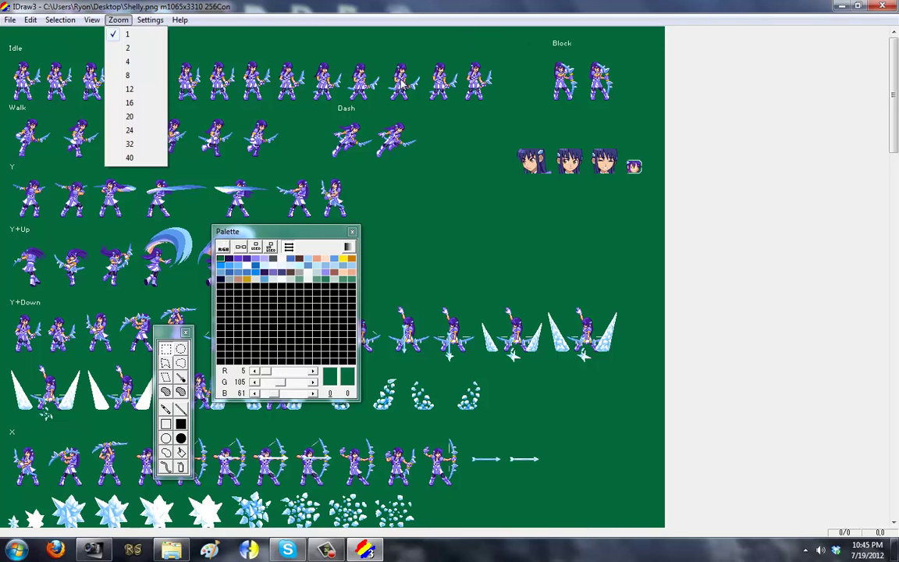
click(140, 51)
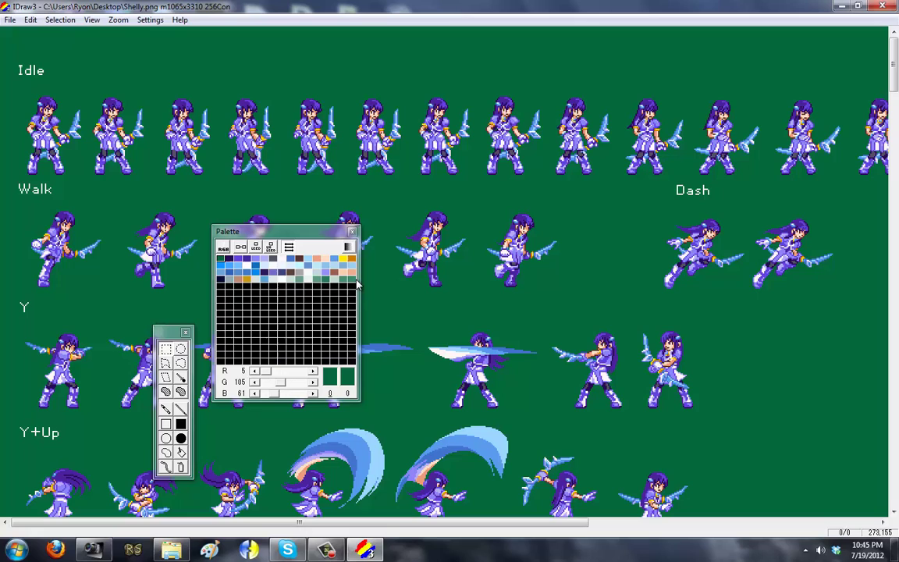
click(118, 20)
click(129, 36)
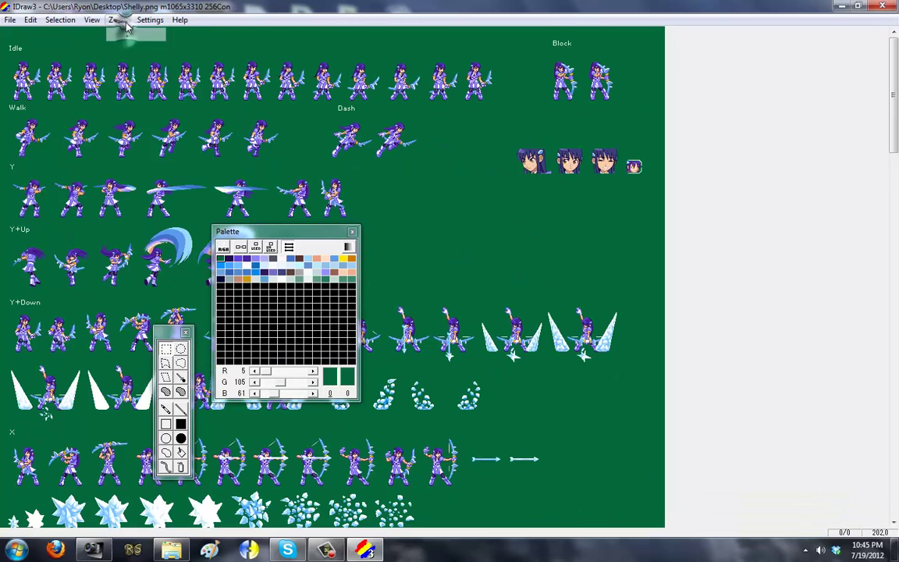
click(118, 19)
click(134, 61)
mouse_move(895, 56)
mouse_down()
mouse_move(894, 390)
mouse_move(895, 49)
mouse_up()
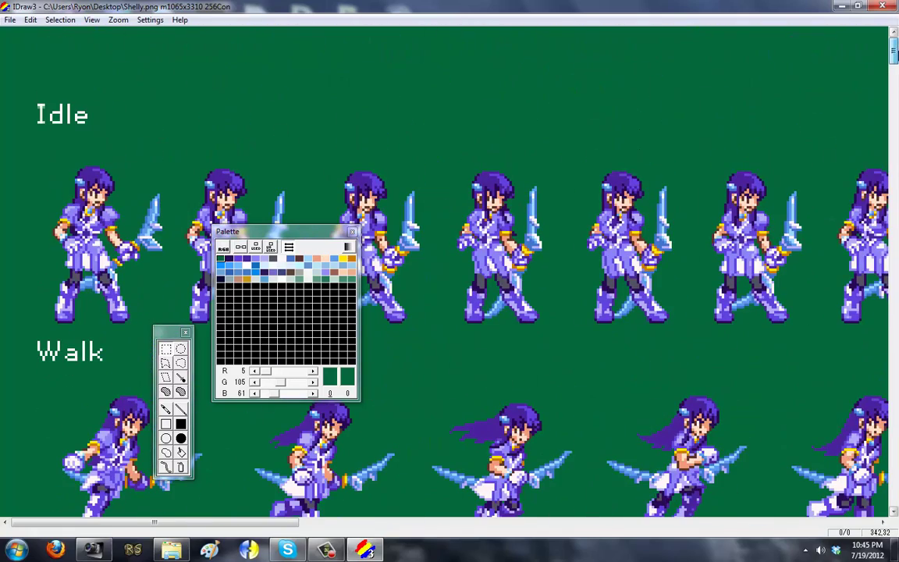
click(117, 20)
click(121, 74)
click(894, 55)
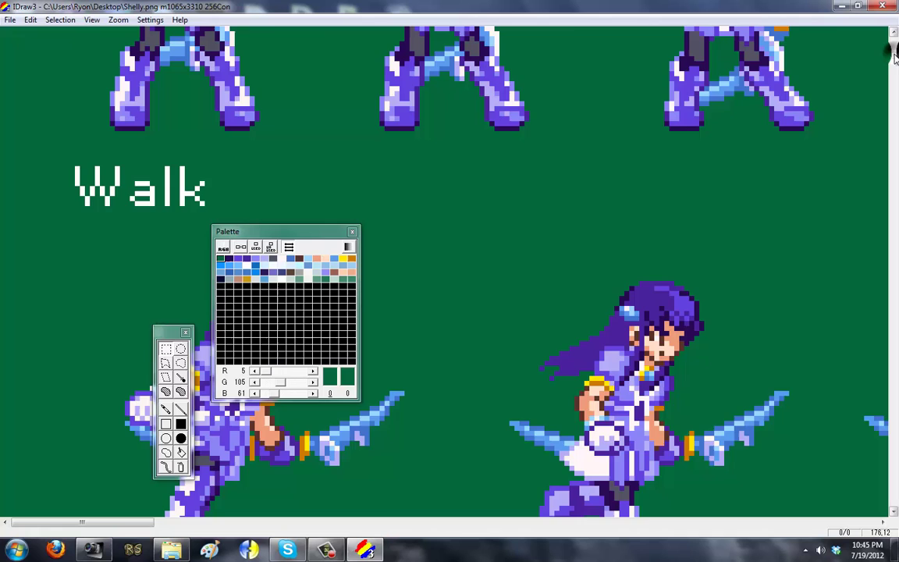
drag(894, 56, 894, 48)
Change the palette color of the dress's light lavender highlights to hue 0
drag(294, 232, 462, 230)
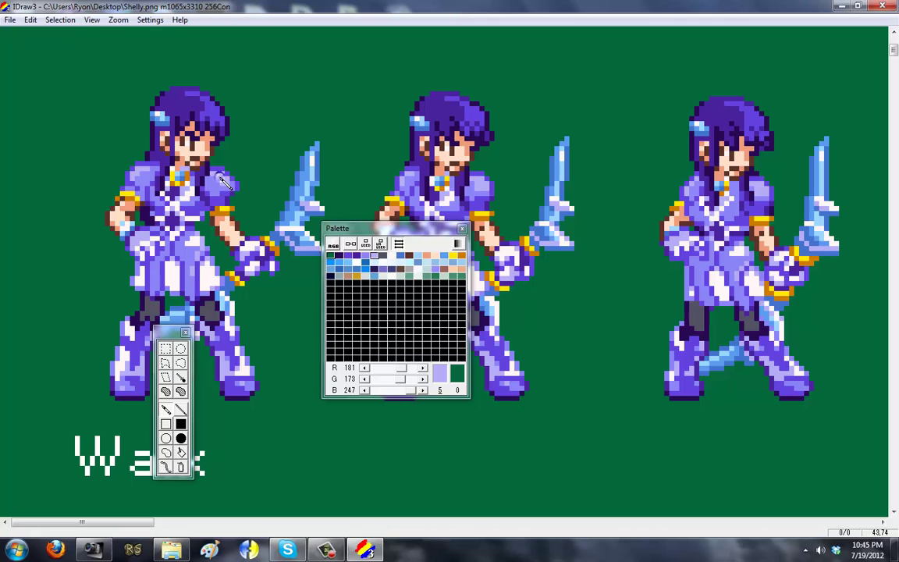
click(371, 255)
double_click(371, 257)
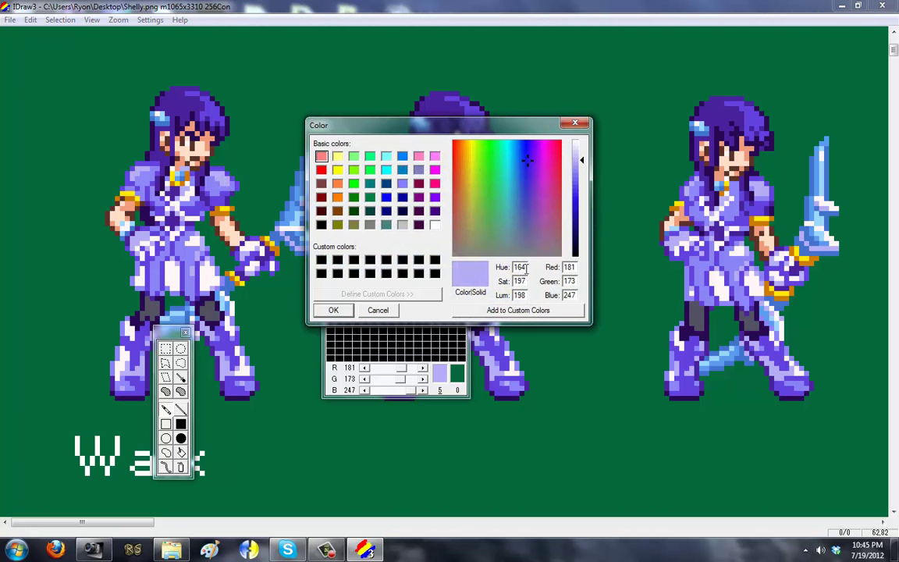
double_click(519, 267)
text(0)
click(343, 310)
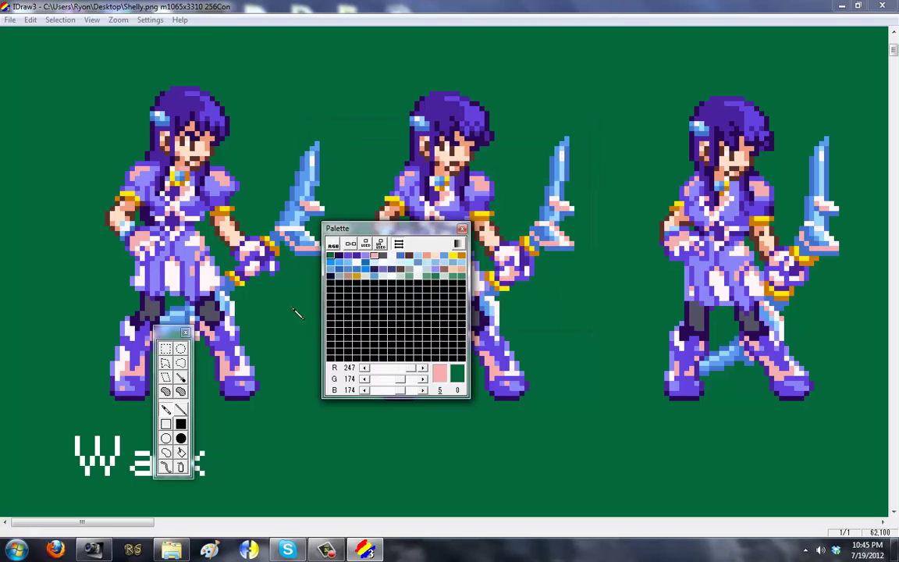
Clear the palette and tool windows off the sprites and set the medium lavender dress color to hue 0
drag(358, 231, 444, 271)
drag(168, 330, 38, 334)
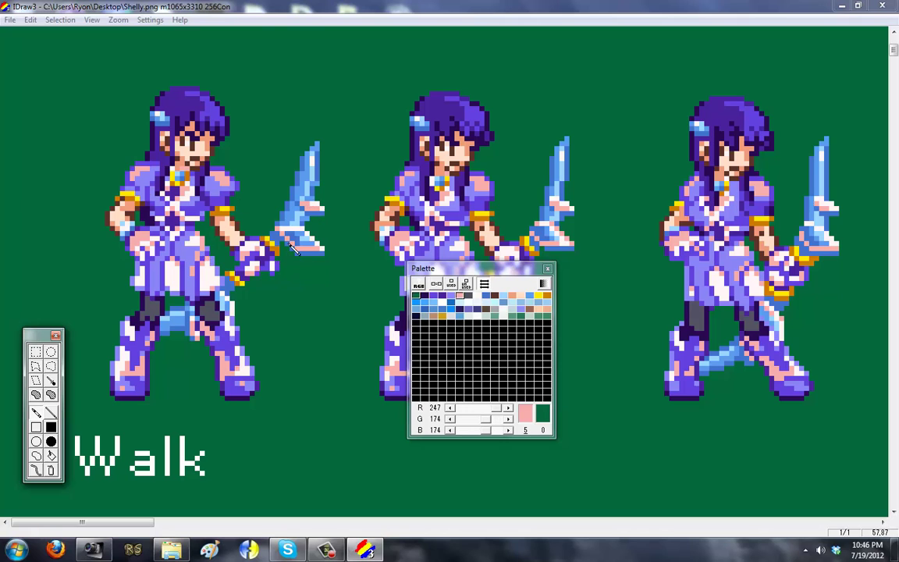
right_click(212, 182)
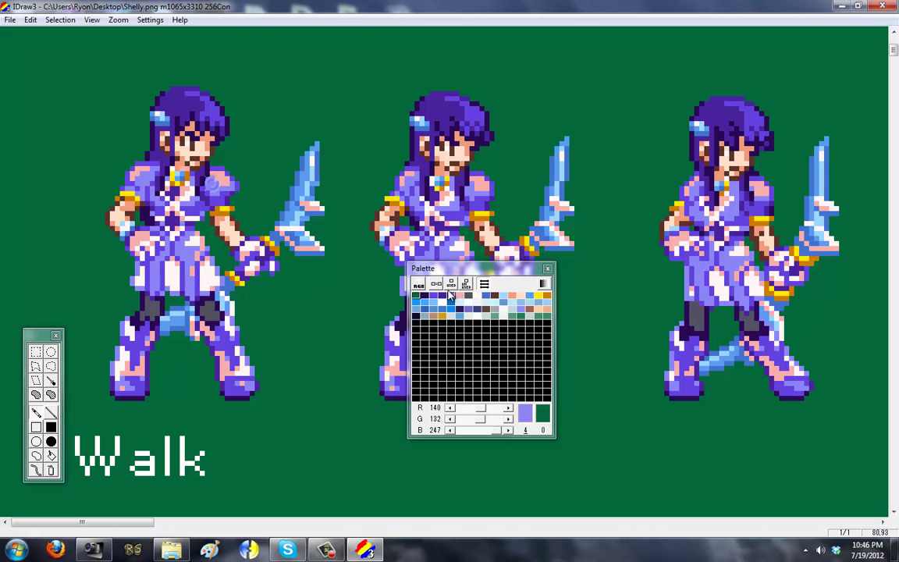
double_click(450, 295)
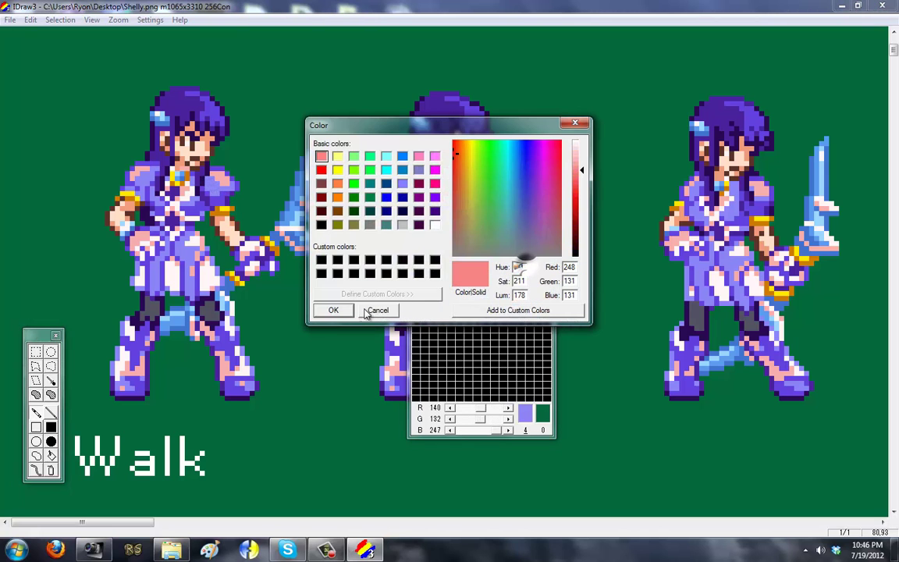
click(334, 310)
Set the hue of the medium purple used for the dress shading and boots to 0
right_click(213, 200)
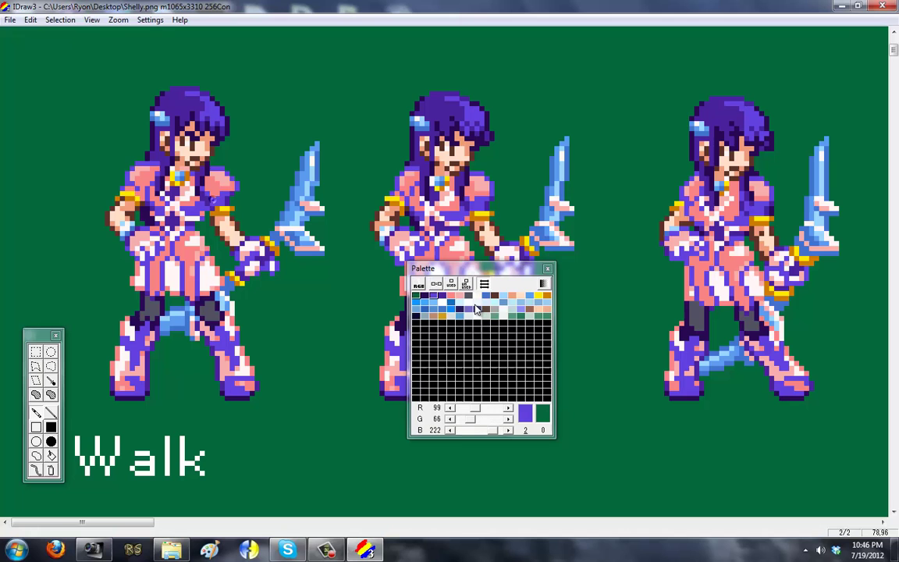
double_click(442, 297)
click(396, 312)
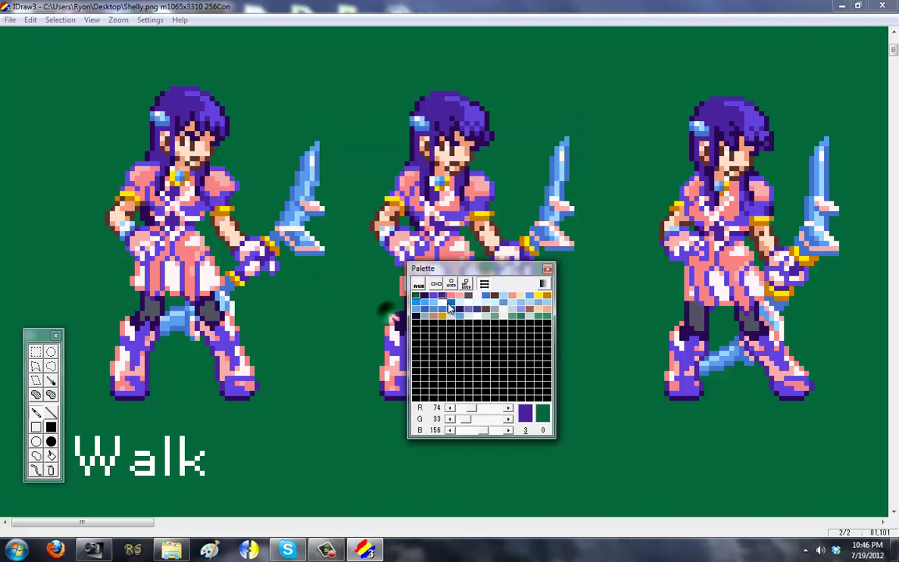
double_click(435, 296)
drag(525, 266, 488, 266)
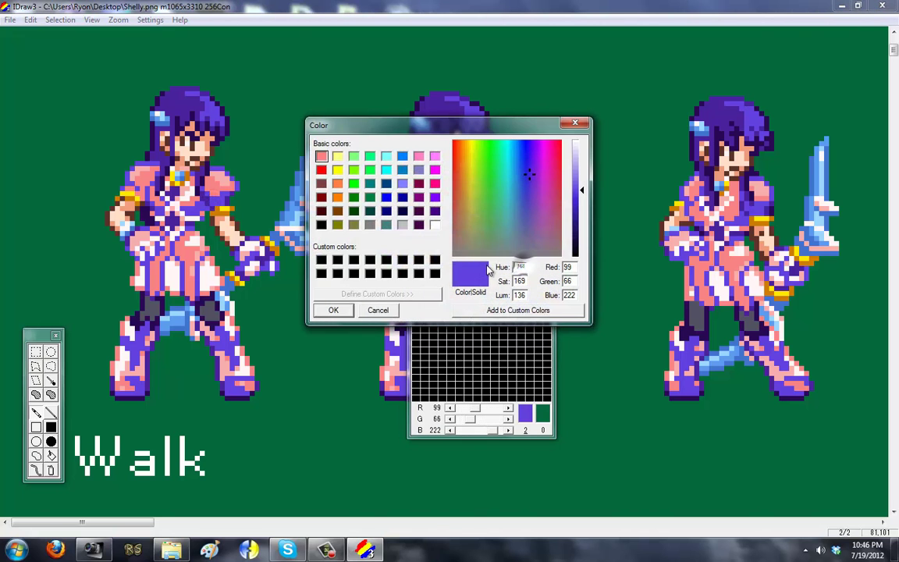
text(0)
click(333, 307)
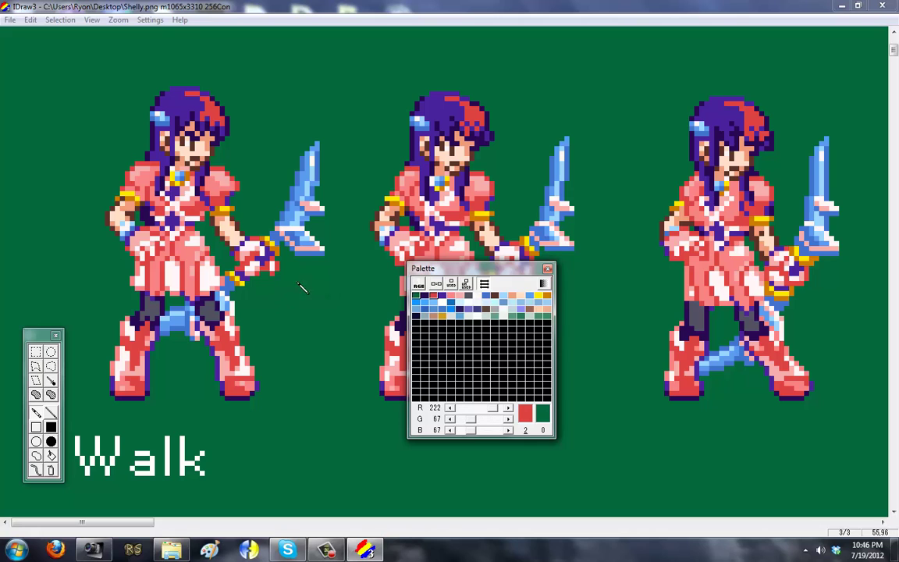
Set the hue of the dark purple base color of the hair to 0
right_click(181, 102)
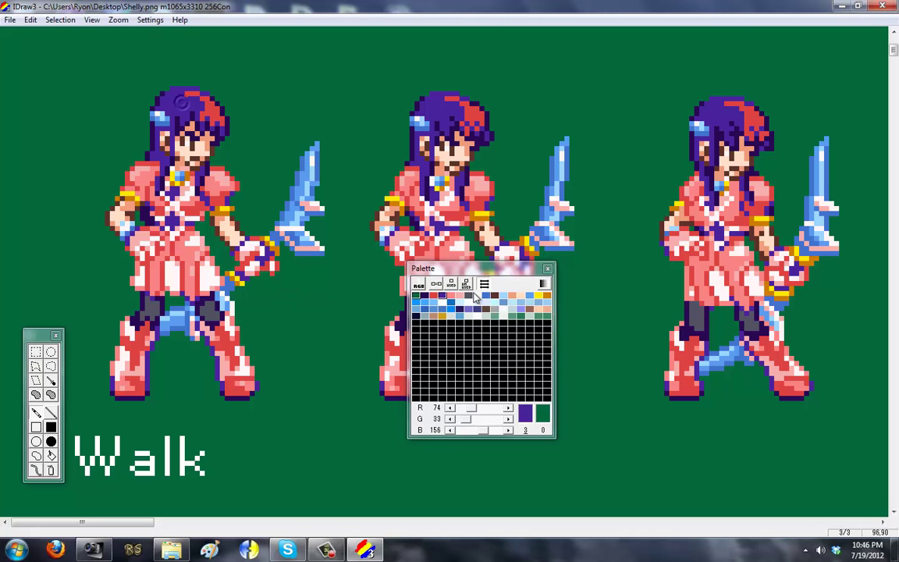
double_click(444, 299)
double_click(464, 206)
text(0)
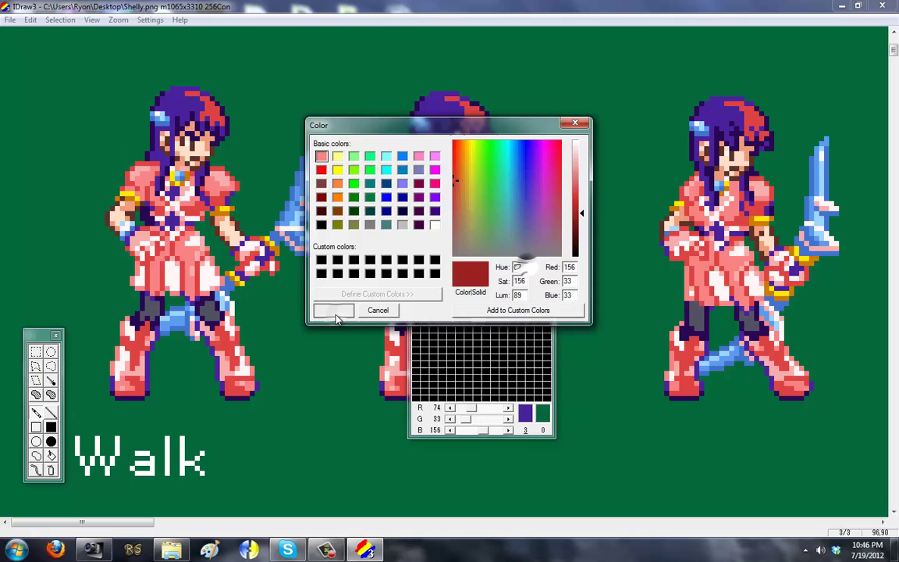
click(318, 308)
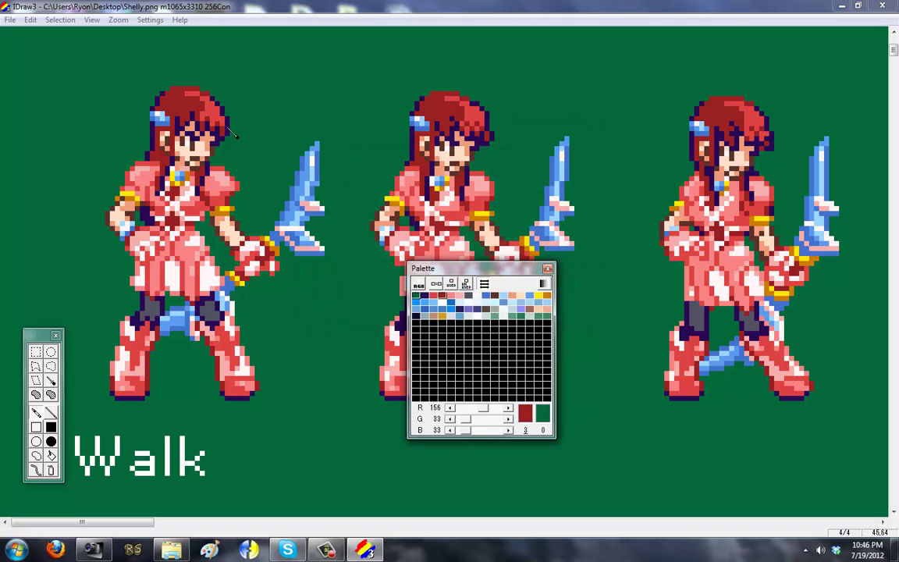
Change the darkest purple outline color in the palette to hue 0
click(424, 295)
double_click(424, 302)
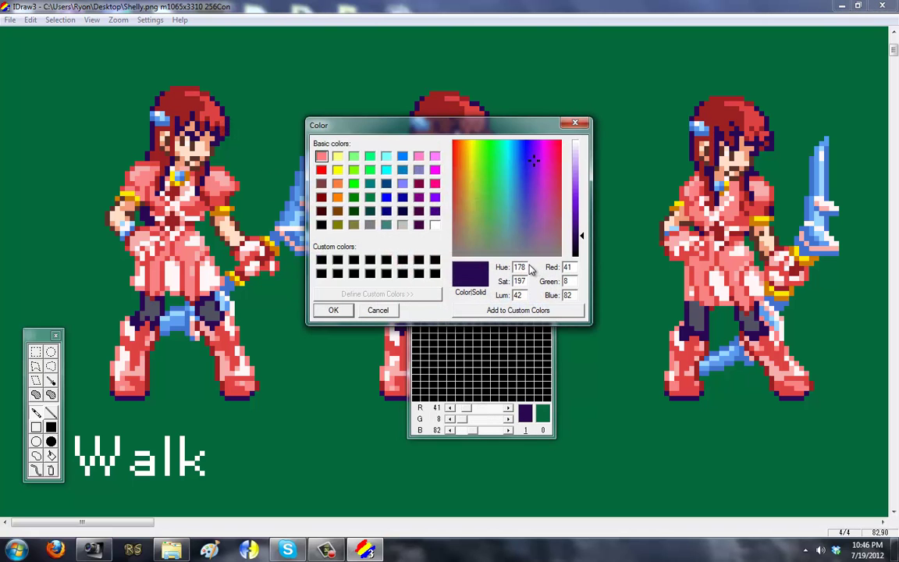
double_click(515, 267)
text(0)
click(335, 310)
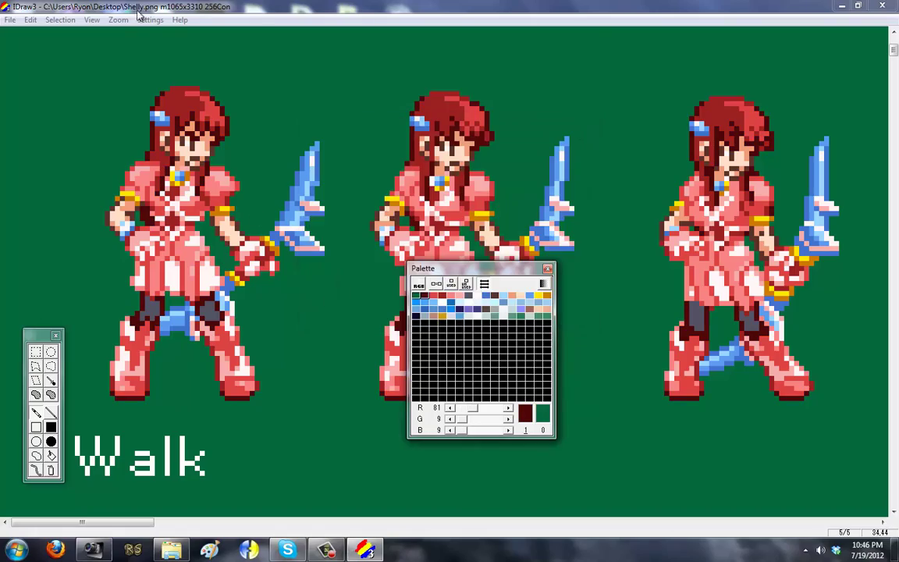
Examine the recolored sprites across the sheet at zoom levels 1 and 4, ending at zoom 1
click(119, 20)
click(121, 35)
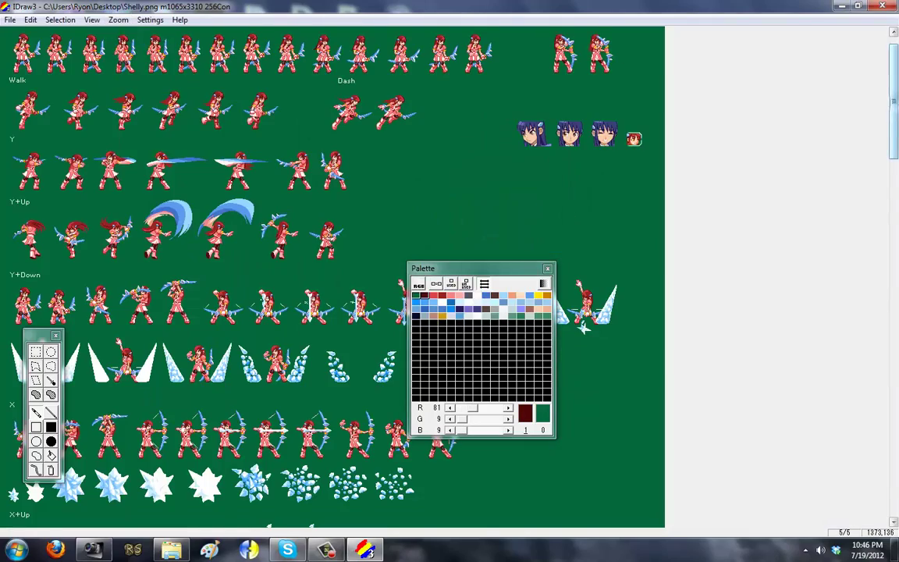
drag(892, 100, 894, 39)
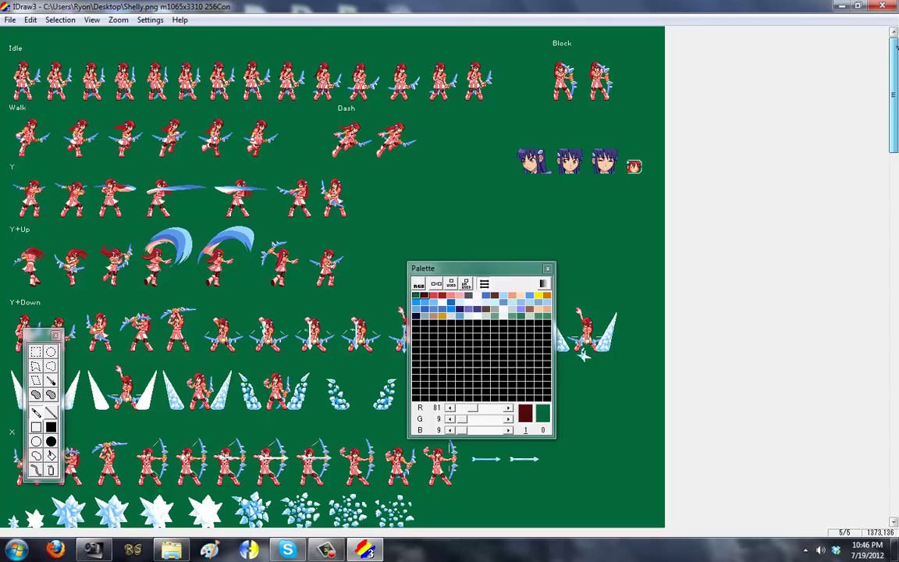
click(119, 20)
click(134, 66)
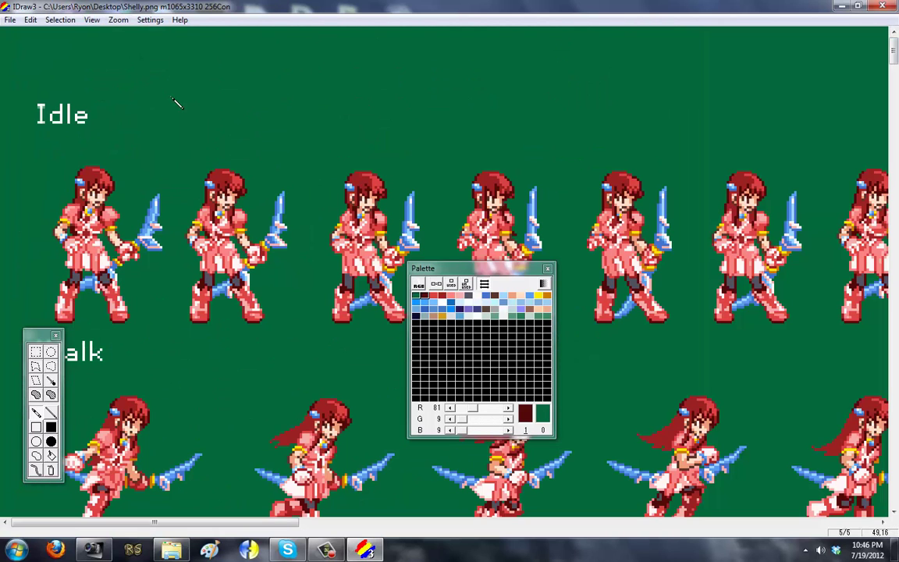
click(124, 21)
click(130, 35)
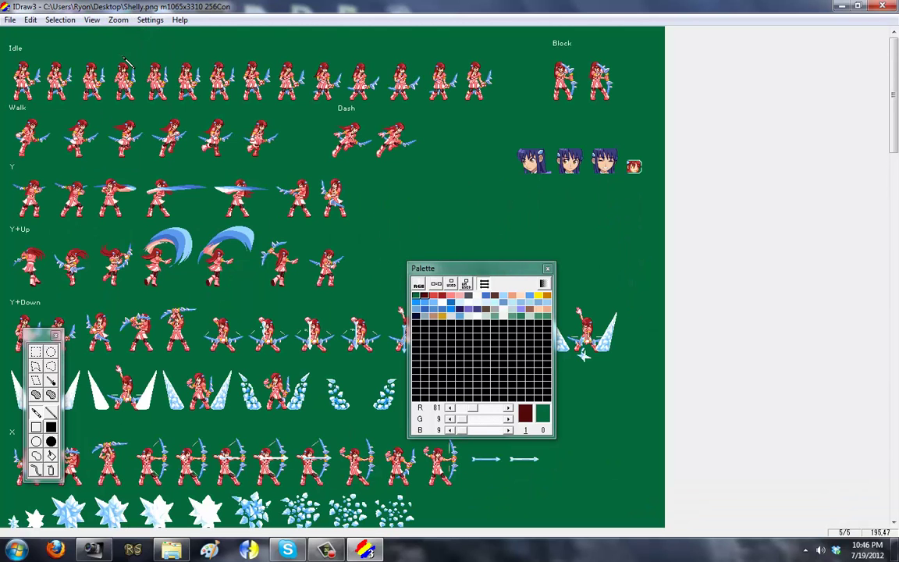
Undo all five palette hue changes and view the sprite sheet at zoom 2, keeping the file open
key(ctrl+z)
key(ctrl+z)
key(ctrl+z)
key(ctrl+z)
key(ctrl+z)
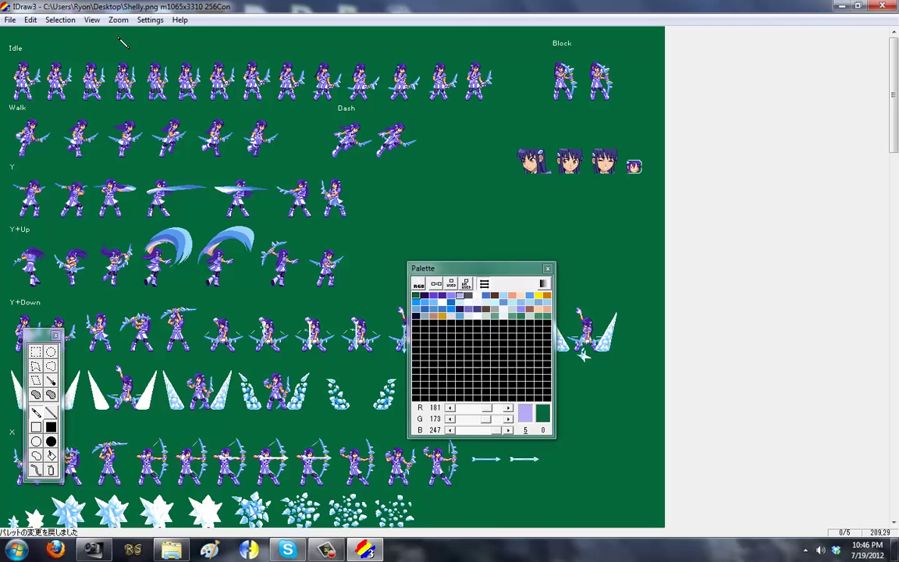
click(112, 21)
click(134, 50)
key(alt+F4)
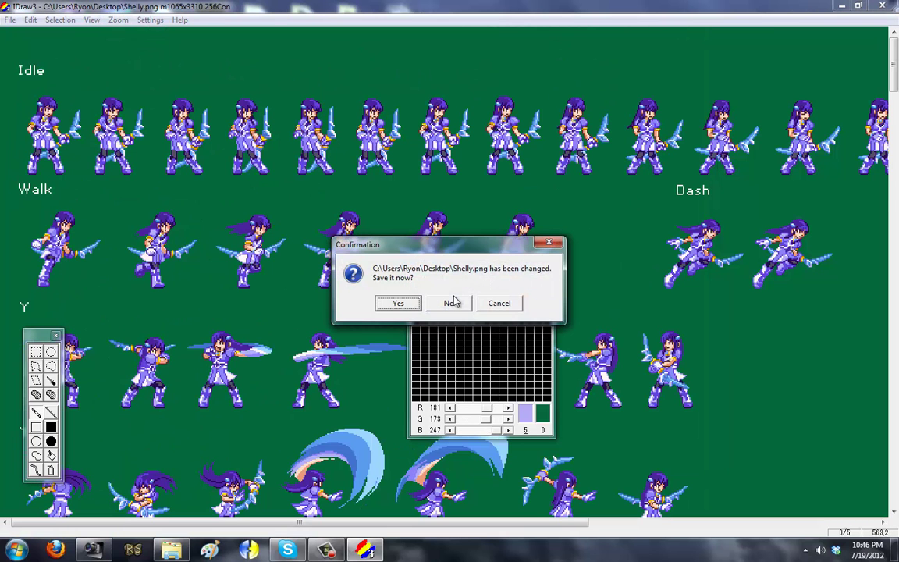
click(490, 306)
Create a new blank 256-color image 200 pixels wide and 200 pixels high
click(10, 19)
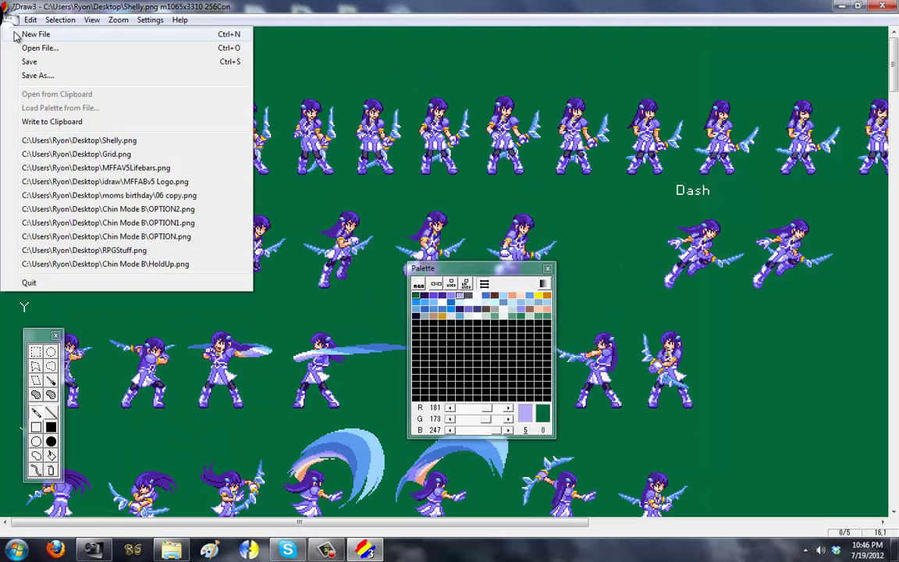
click(35, 35)
double_click(110, 42)
text(20)
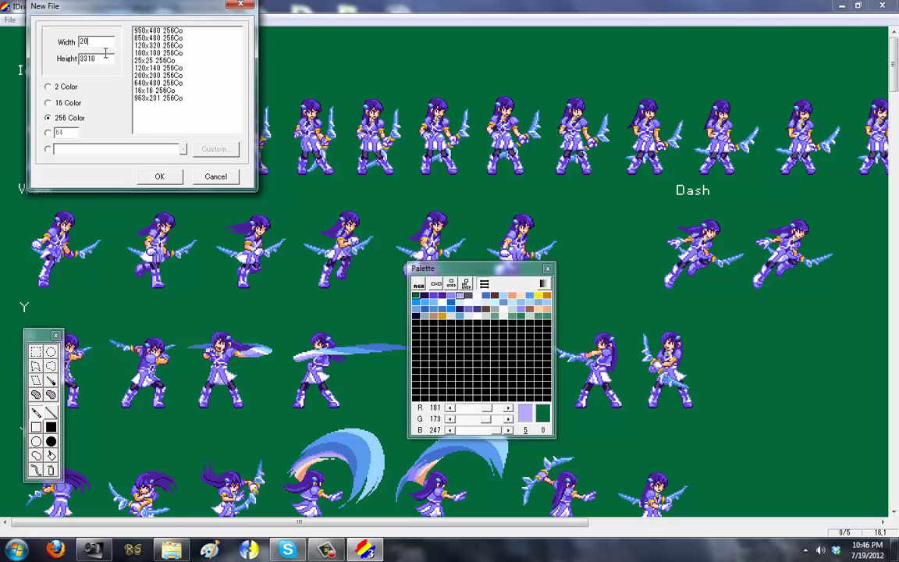
click(104, 59)
text(200)
click(159, 176)
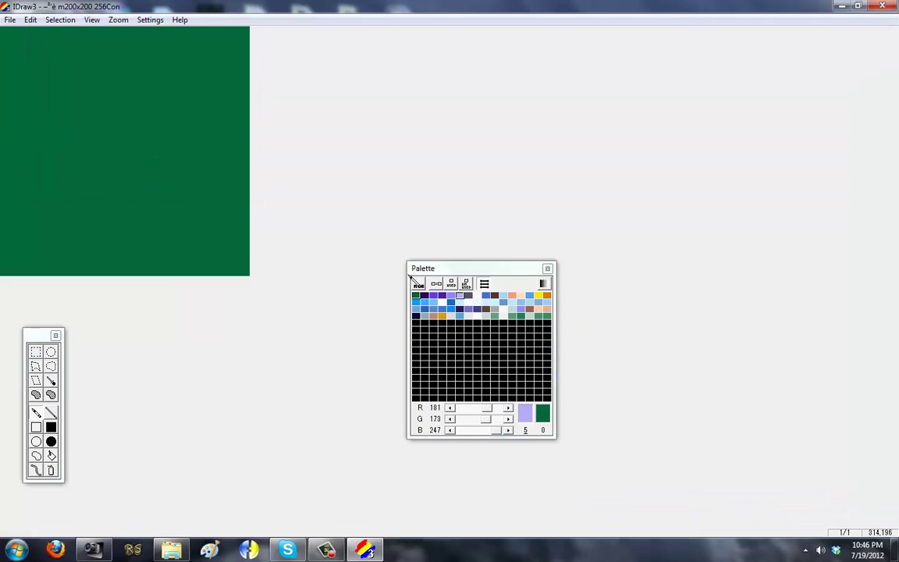
Shrink and minimize the IDraw3 window, and open the Shelly sprite sheet from the desktop in Paint
double_click(769, 8)
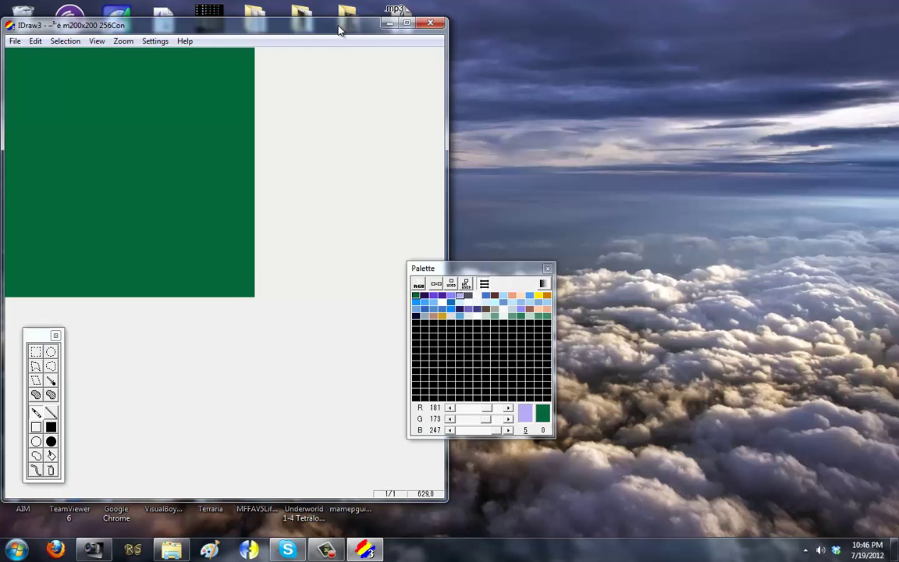
click(387, 24)
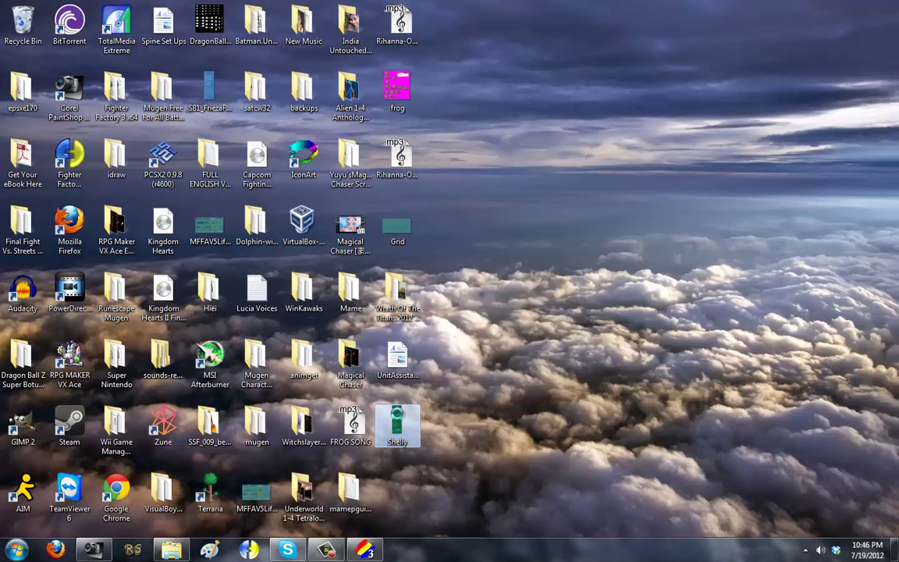
key(Menu)
click(449, 39)
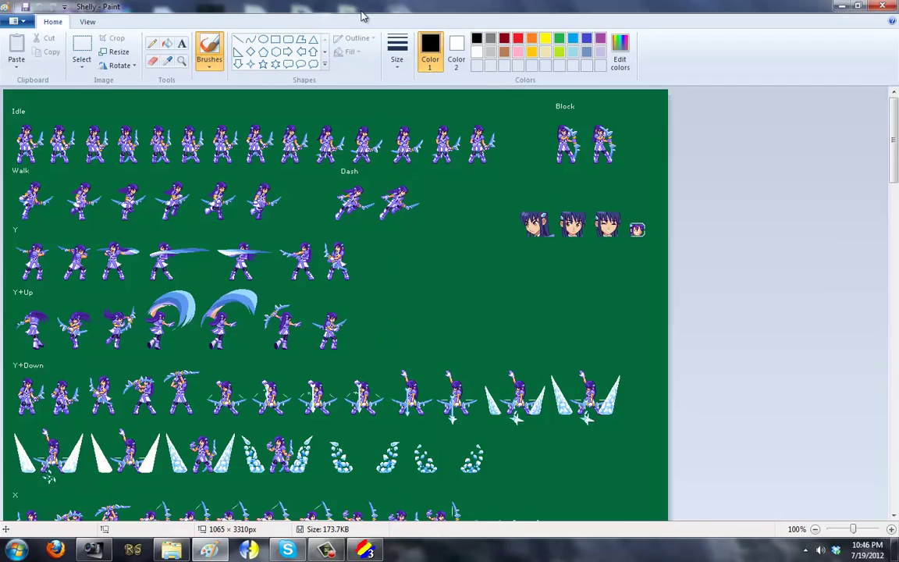
Arrange Paint and IDraw3 side by side and set the blank IDraw3 image's zoom to 4
drag(361, 12, 897, 17)
click(365, 549)
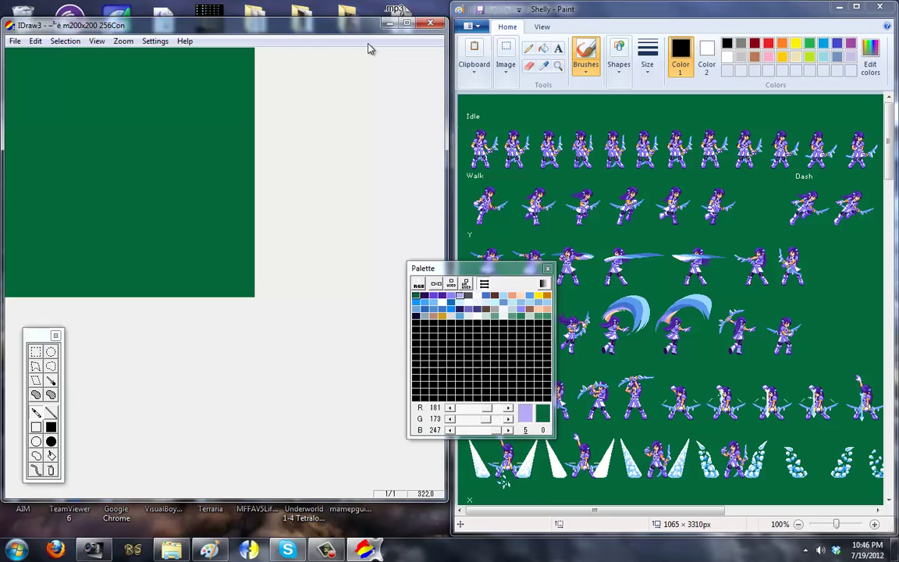
drag(226, 26, 0, 23)
click(124, 24)
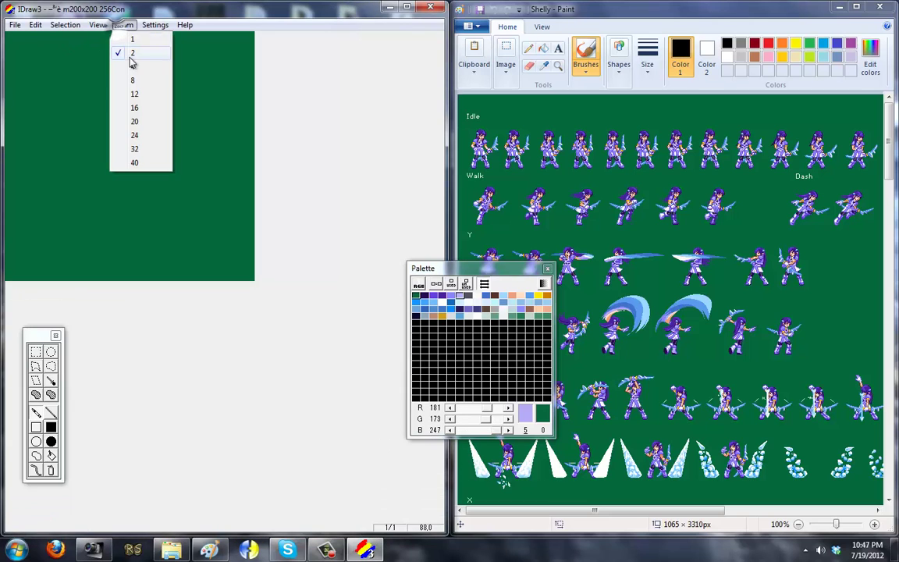
click(132, 67)
click(471, 78)
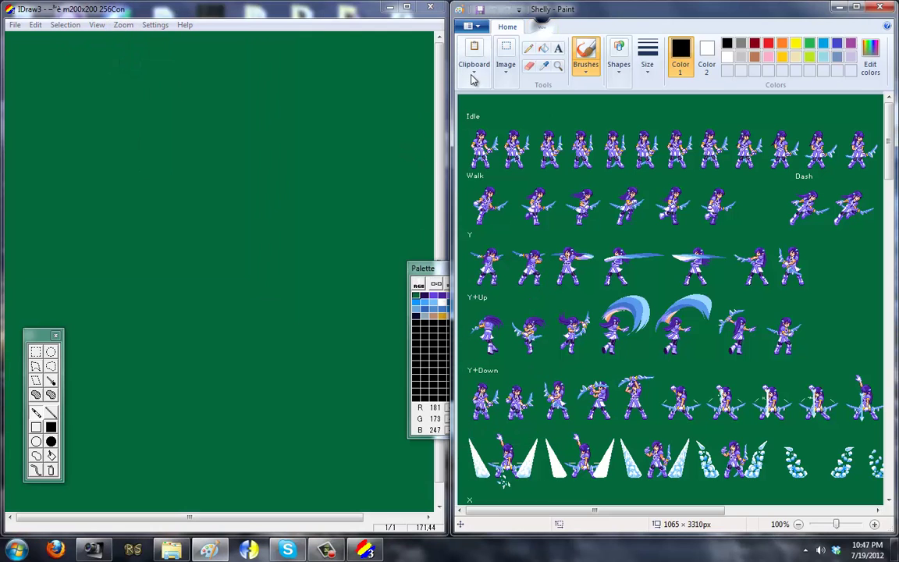
click(506, 64)
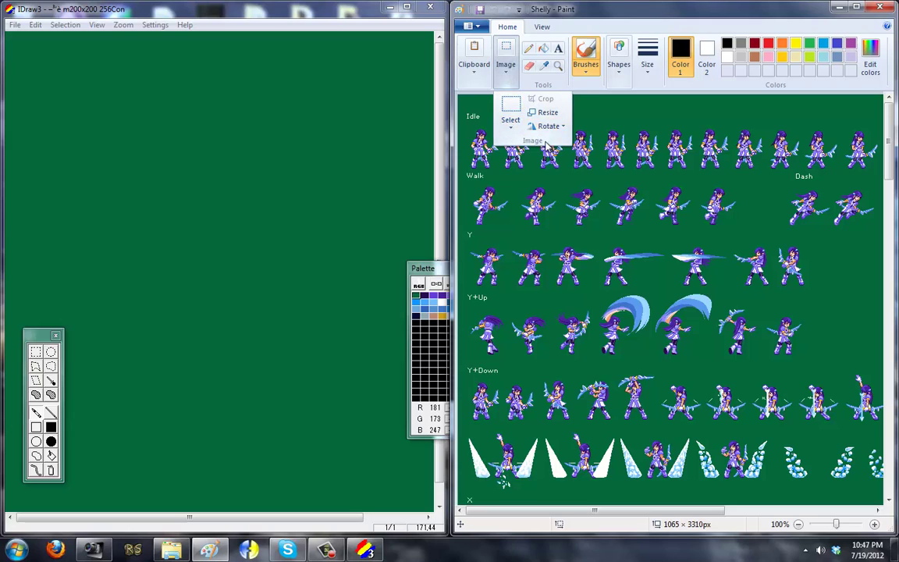
Switch to Firefox, open the bookmarked Mugen Fighters Guild forum index and browse down to its M.U.G.E.N Central boards
click(60, 548)
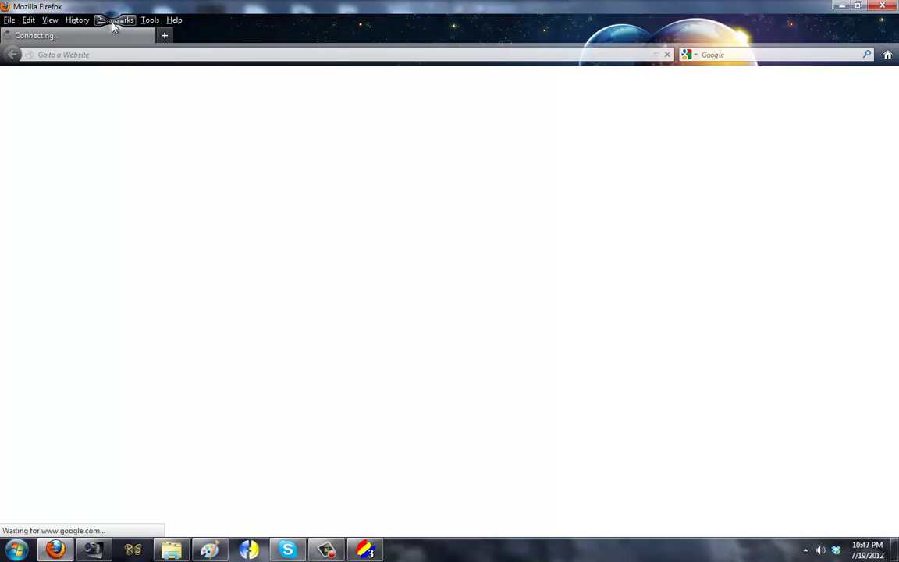
click(115, 20)
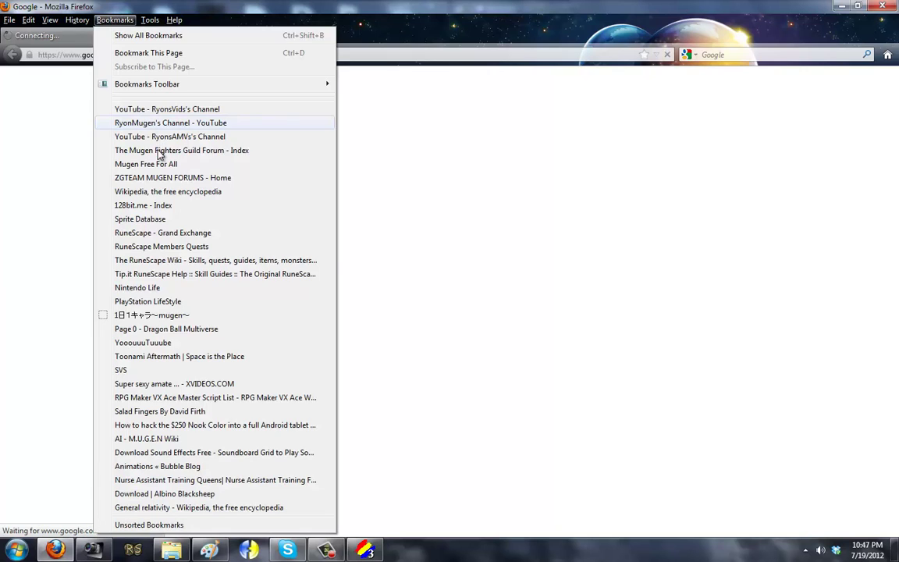
click(207, 151)
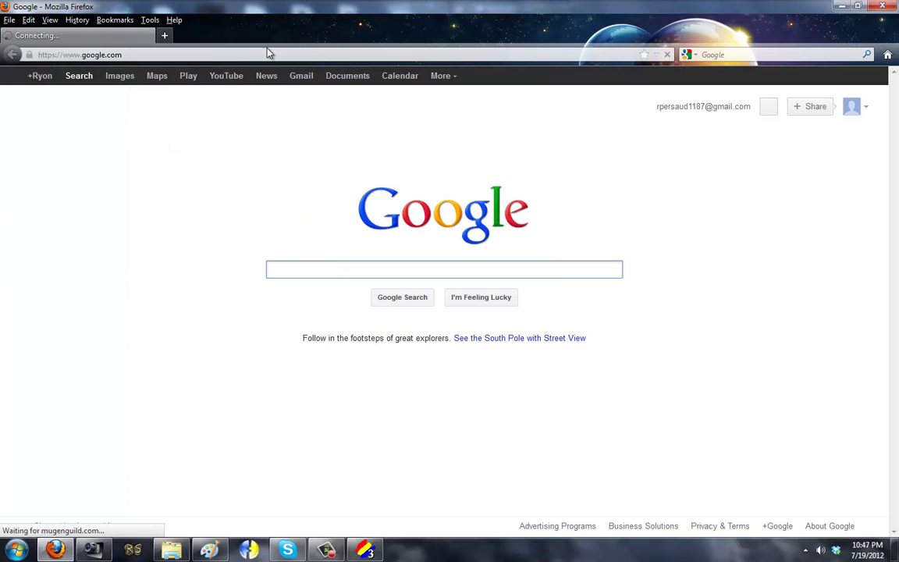
scroll(195, 302, down, 5)
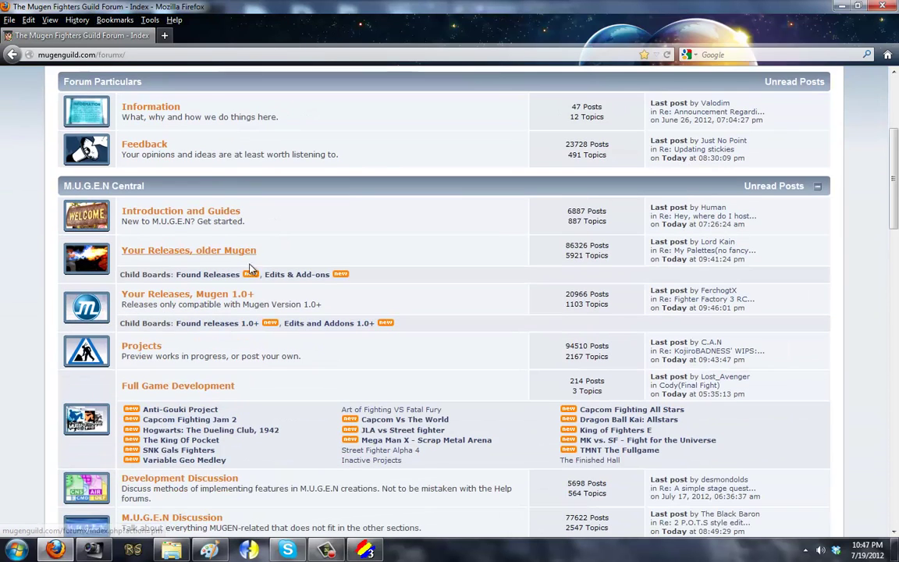
Open the Your Releases, Mugen 1.0+ board in a new tab and the Development Resources board in the original tab
middle_click(197, 296)
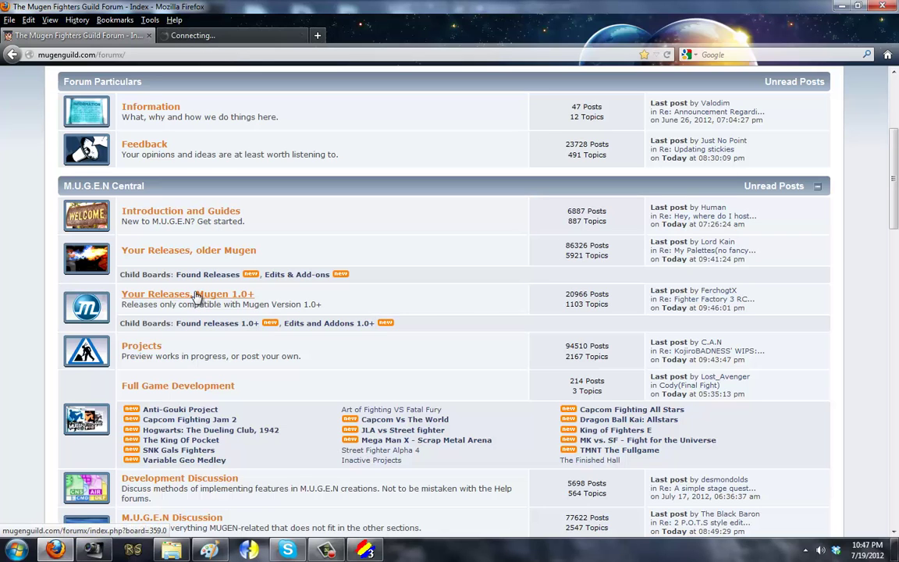
scroll(196, 297, down, 3)
scroll(197, 297, down, 2)
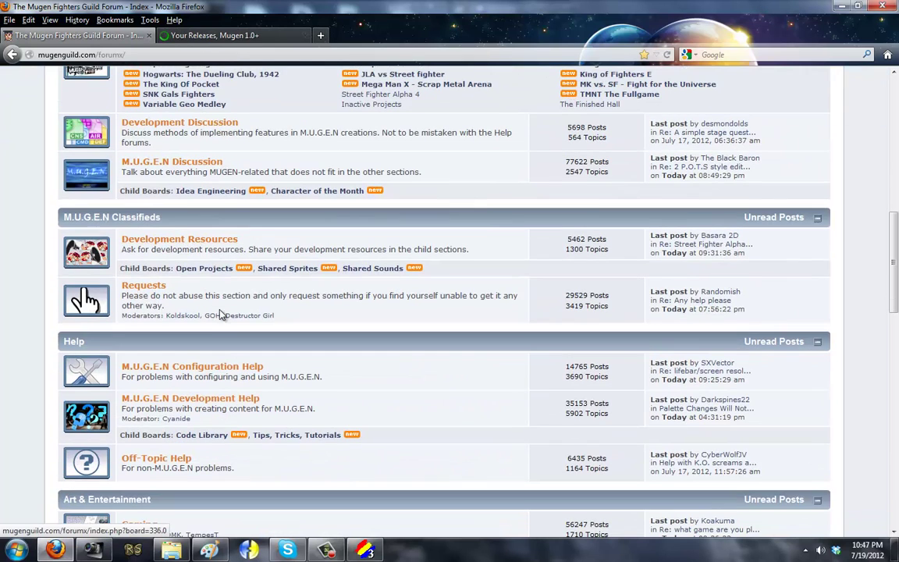
click(193, 239)
key(ctrl+Tab)
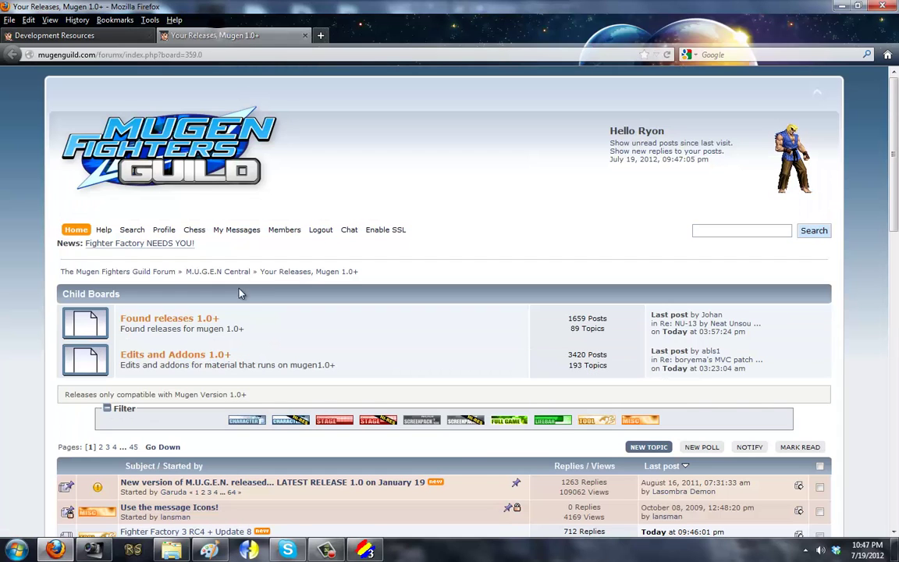
Browse the Mugen 1.0+ releases filtered by Tool and by Misc, and close that board's tab
click(595, 420)
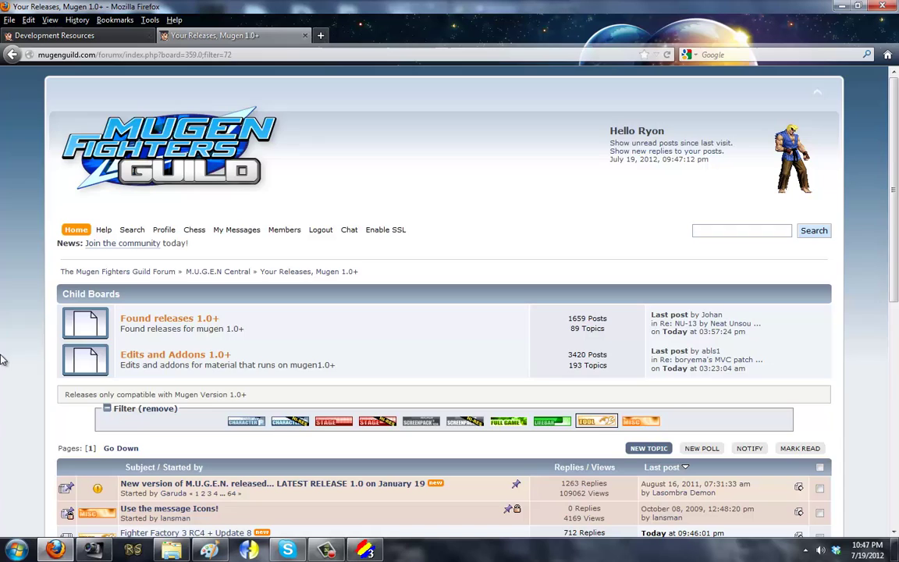
scroll(3, 360, down, 4)
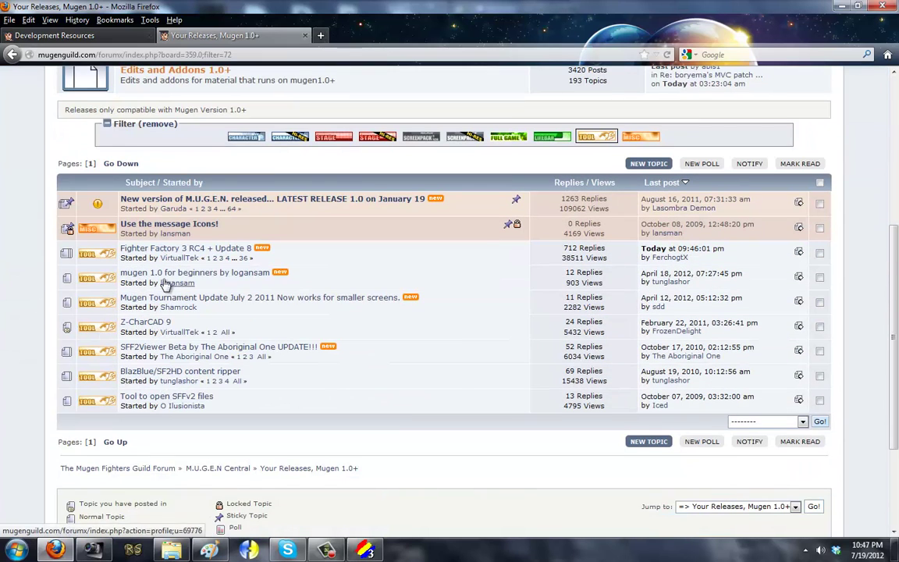
click(630, 145)
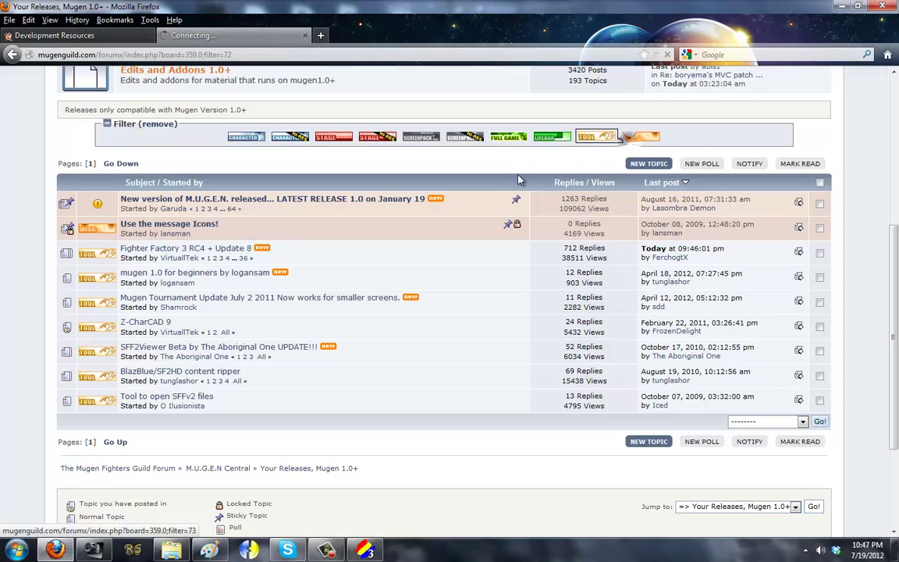
scroll(345, 274, down, 4)
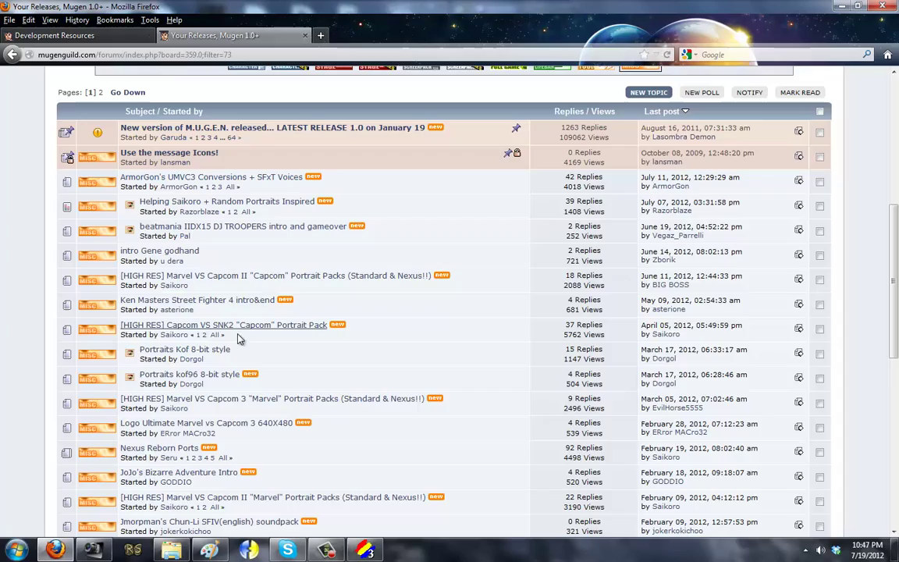
scroll(251, 346, down, 1)
scroll(316, 361, down, 2)
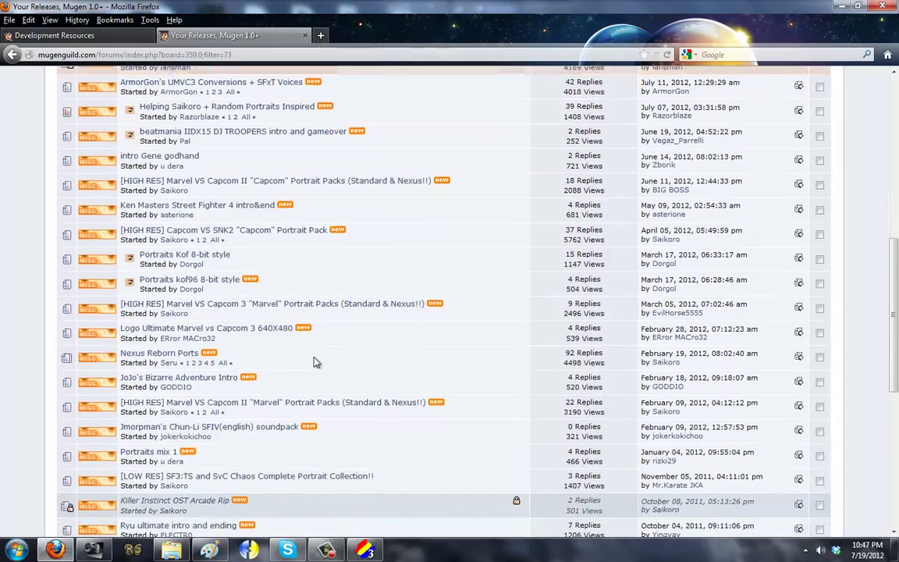
scroll(316, 361, down, 1)
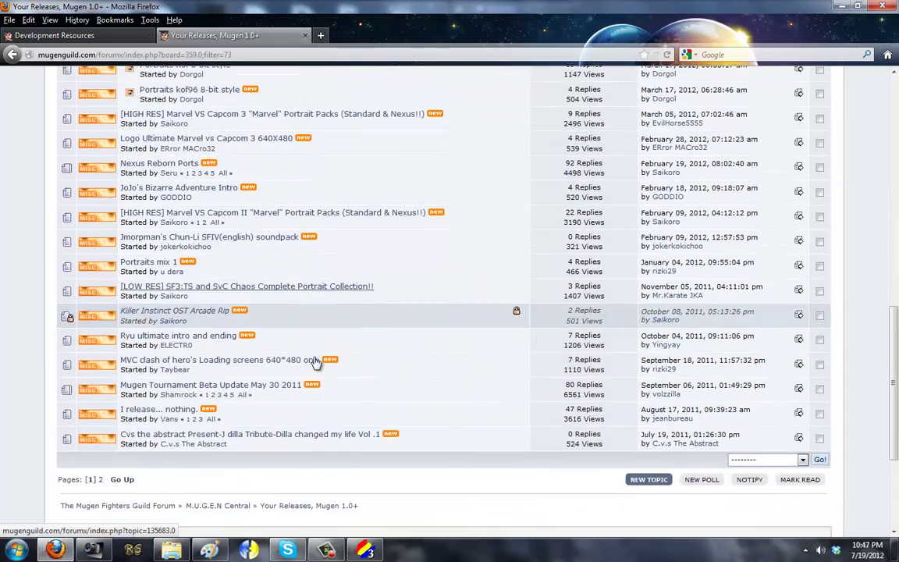
scroll(392, 369, up, 6)
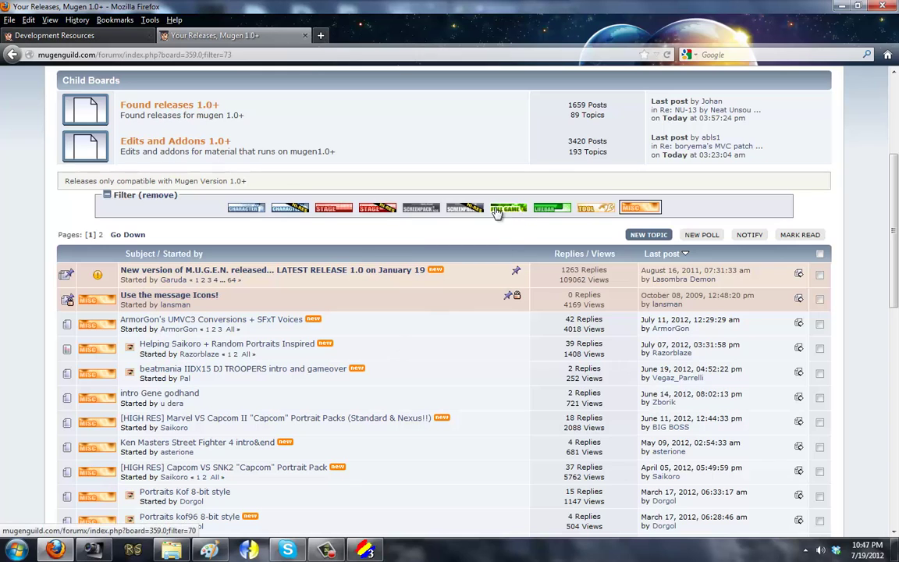
click(306, 35)
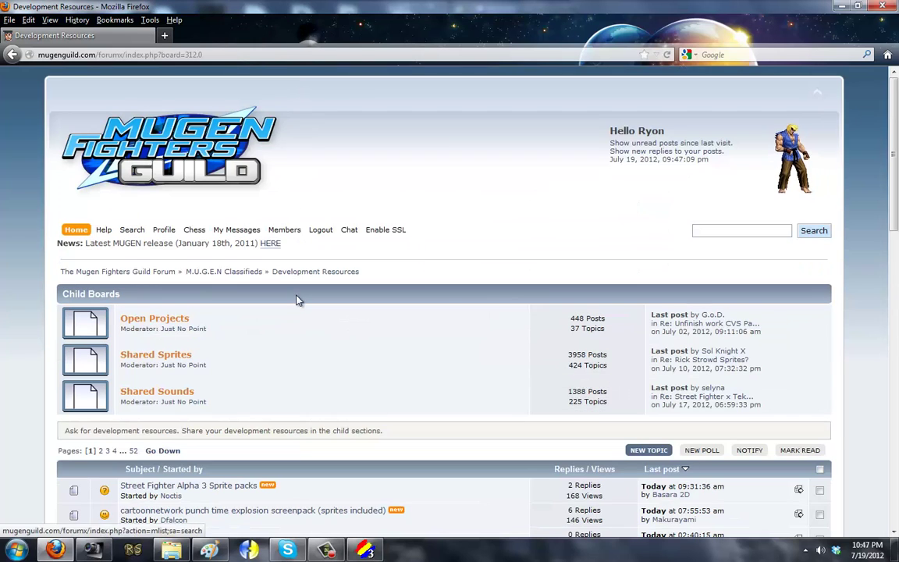
Look through the child boards and the first page of topics on the Development Resources board
scroll(299, 301, down, 3)
scroll(407, 328, down, 1)
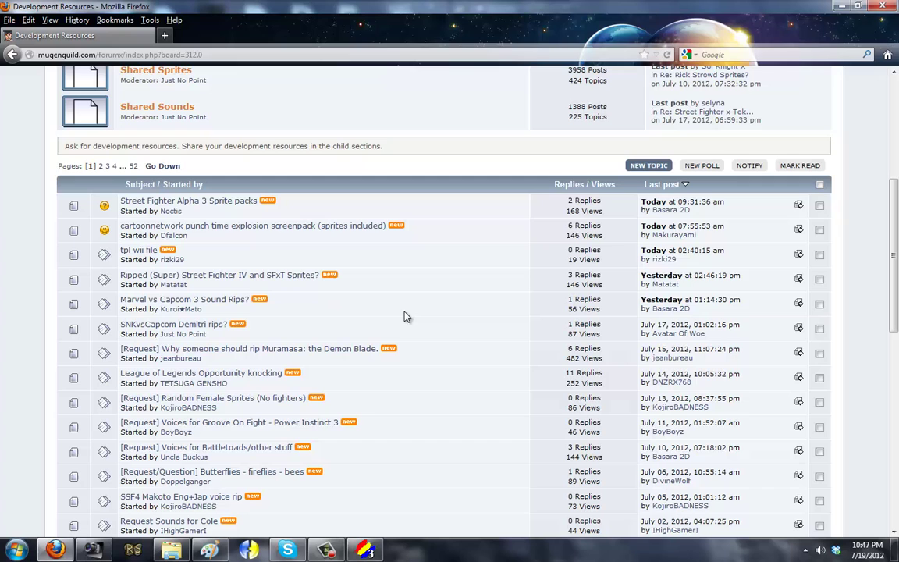
scroll(406, 316, up, 4)
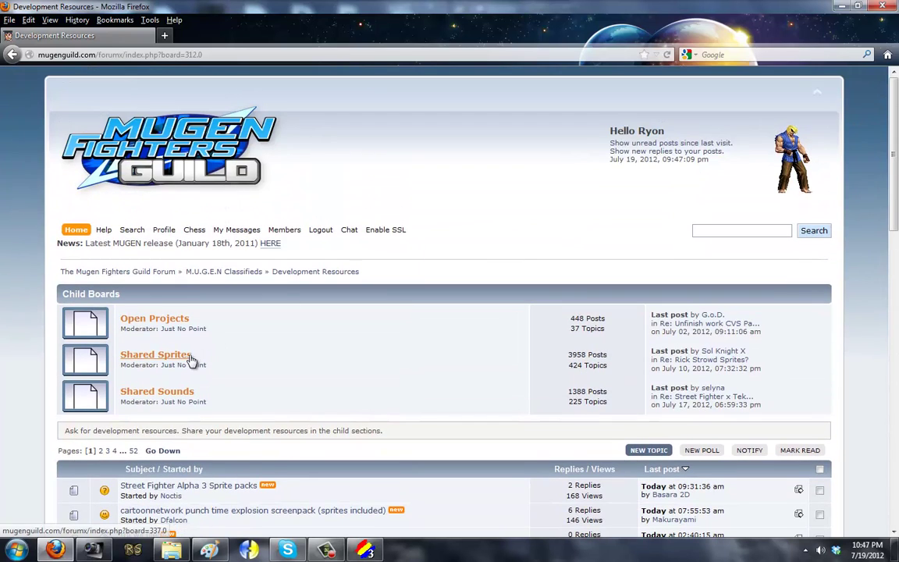
scroll(211, 380, down, 1)
scroll(234, 373, down, 8)
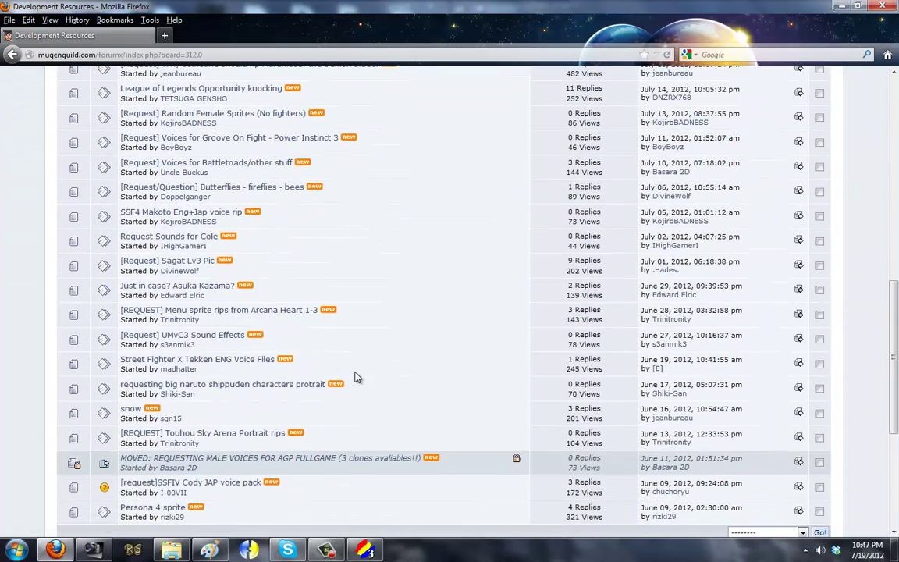
scroll(355, 376, down, 2)
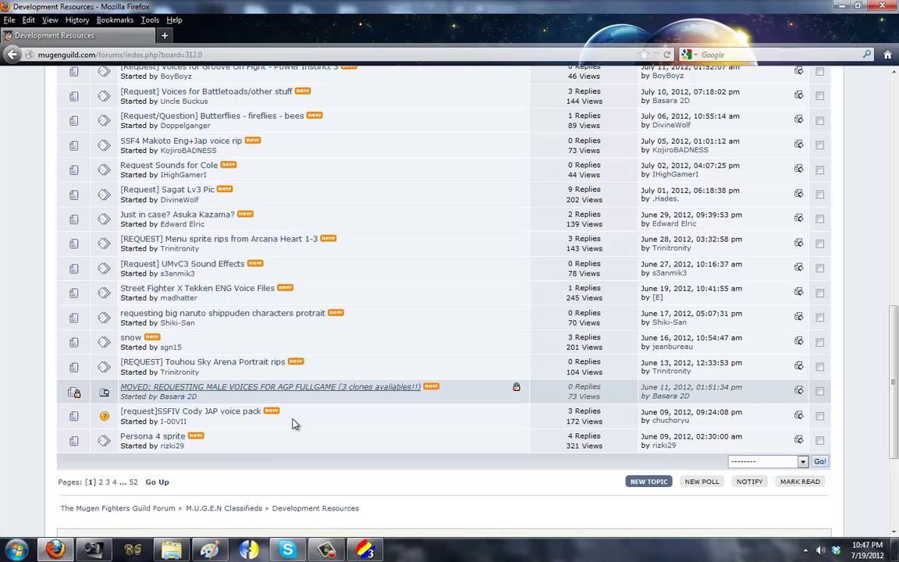
scroll(293, 430, up, 4)
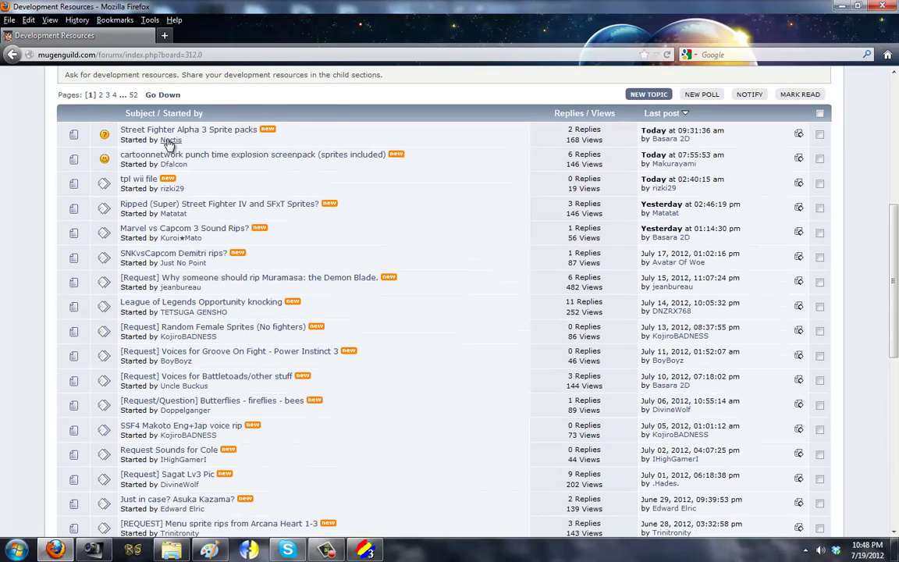
Open the bookmarked Sprite Database site, download the Alferd Spritesheet Unpacker from its downloads page and close the browser
click(115, 20)
click(176, 219)
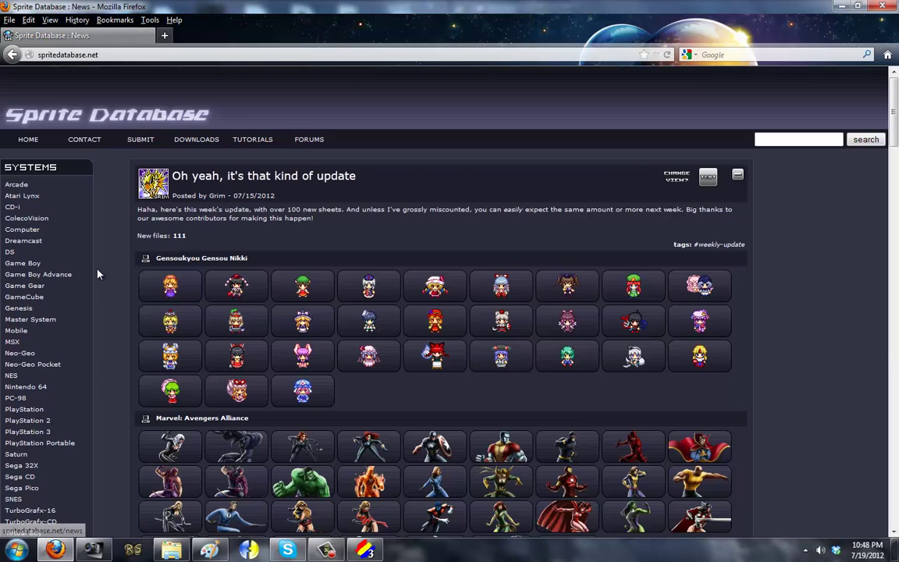
scroll(87, 398, down, 1)
scroll(78, 390, down, 2)
scroll(74, 402, up, 3)
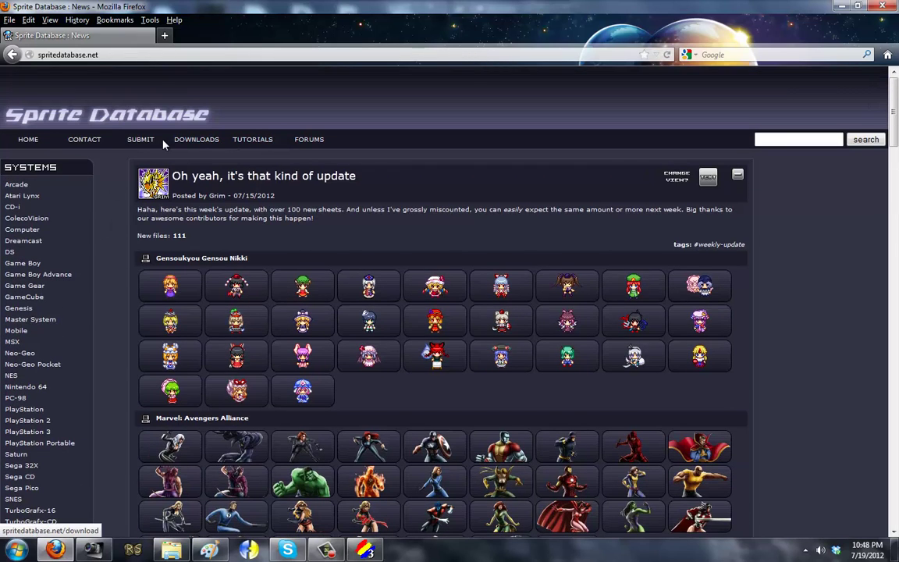
click(187, 142)
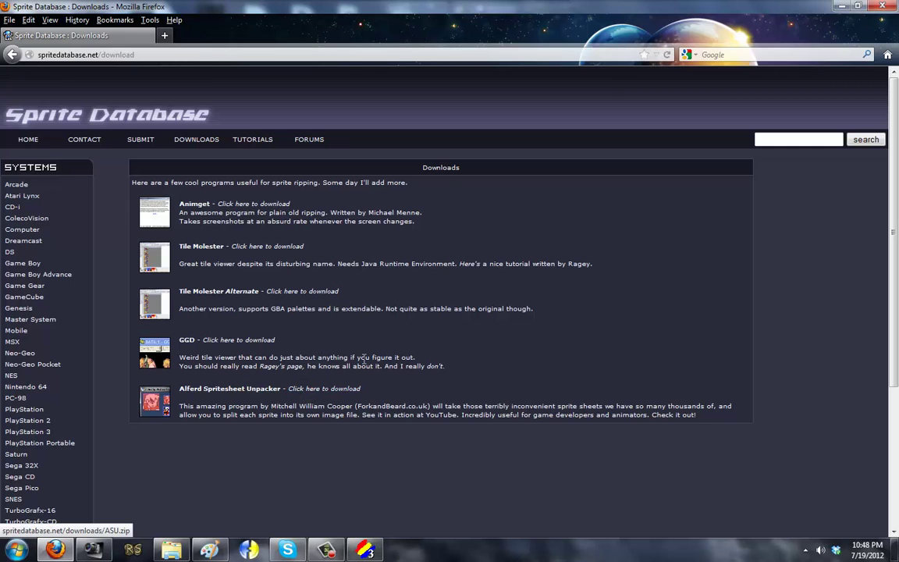
click(374, 401)
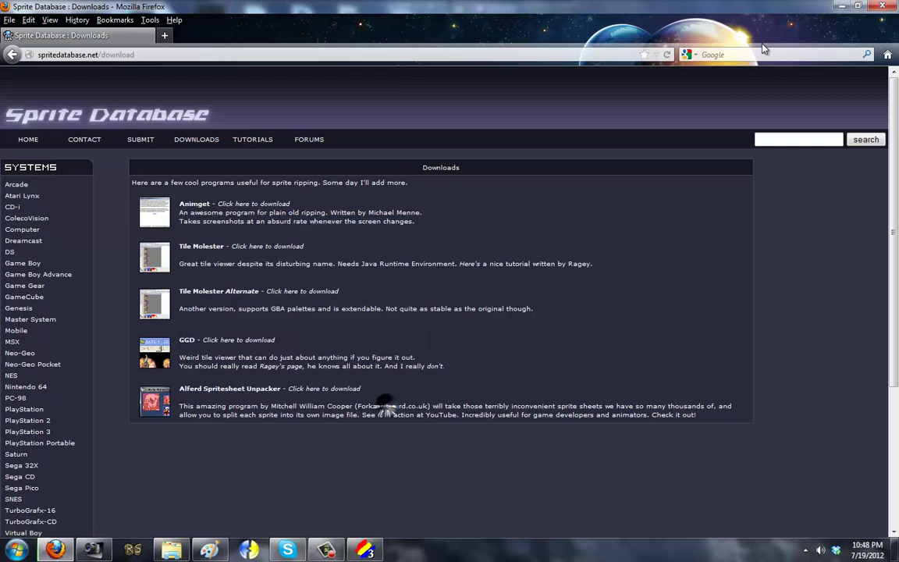
click(882, 7)
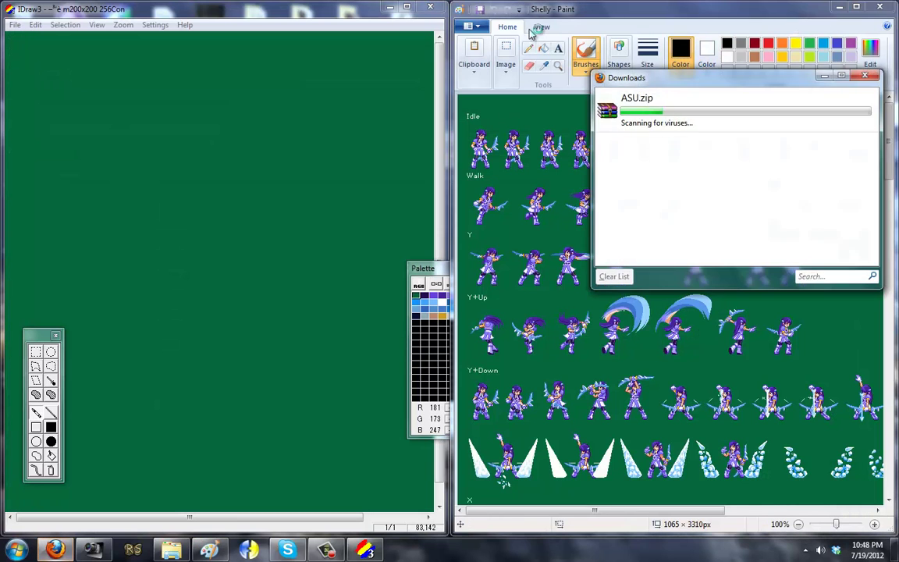
Cut the first Idle sprite with a selection of about 54 x 70 px in Paint and paste it into the blank IDraw3 image
click(542, 26)
double_click(471, 51)
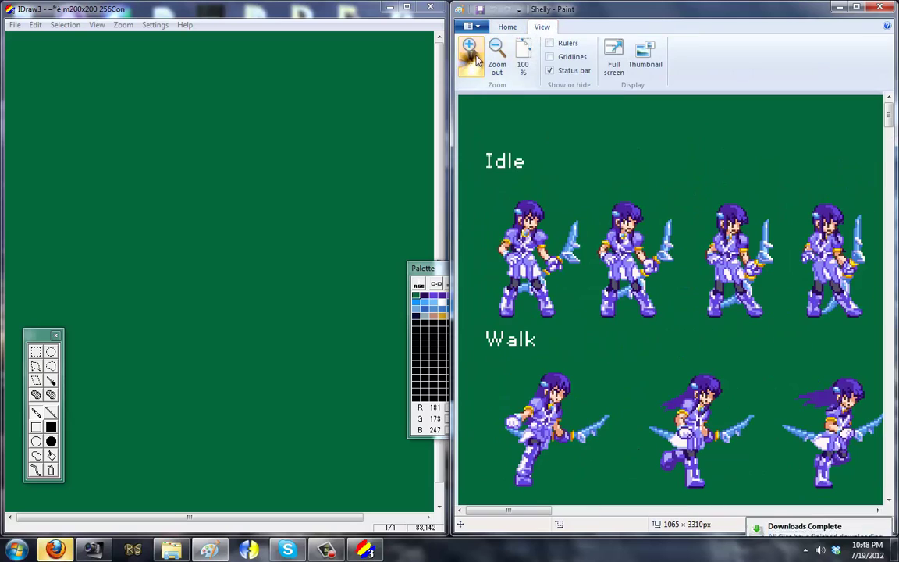
click(508, 26)
click(505, 58)
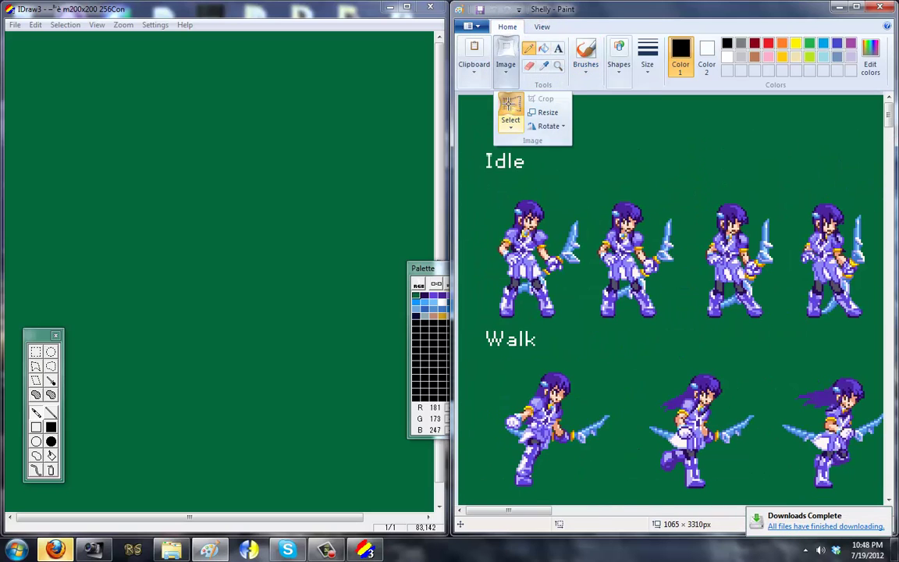
click(510, 113)
drag(486, 190, 587, 311)
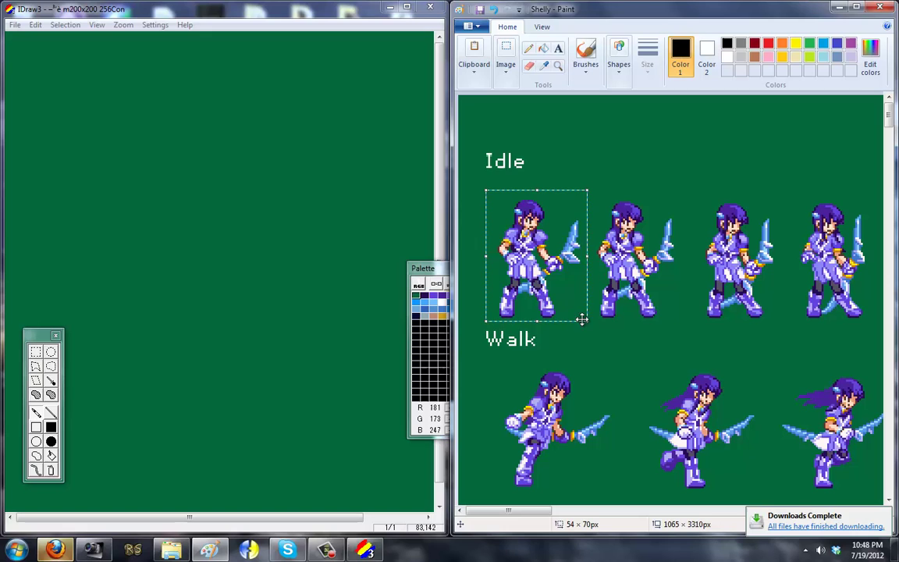
key(ctrl+x)
click(241, 333)
key(ctrl+v)
Set the IDraw3 image's zoom to 1 and save it as PNG file Stance000 in a new desktop folder named Shelly
click(123, 28)
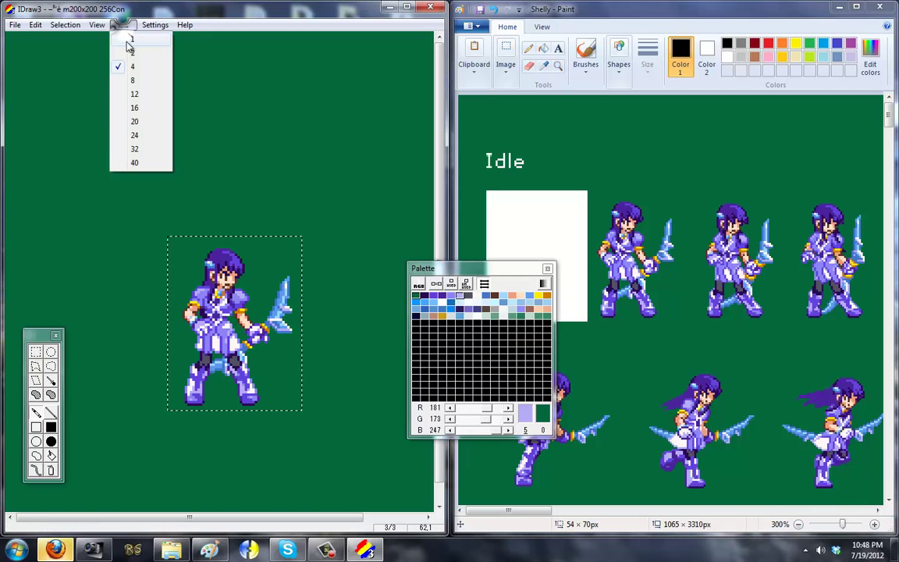
click(128, 40)
click(15, 24)
click(43, 81)
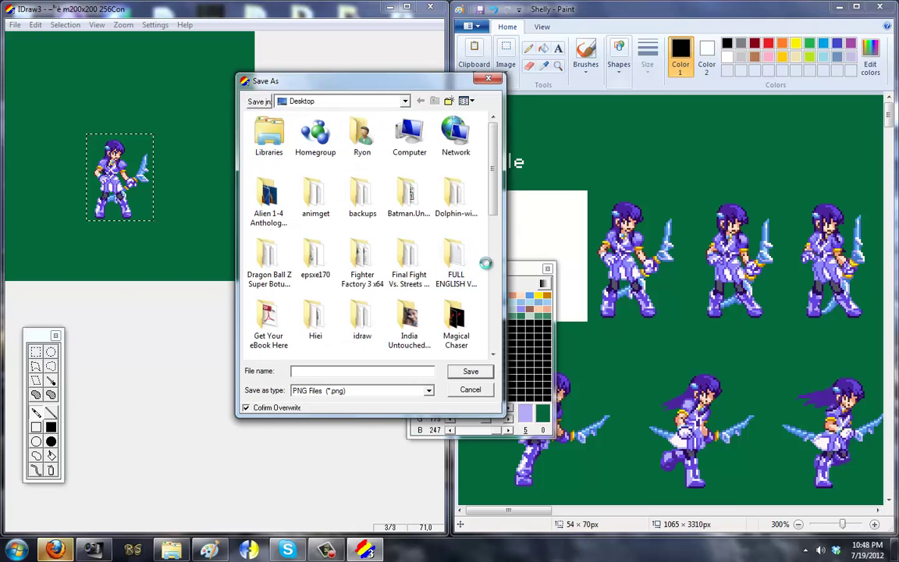
right_click(487, 266)
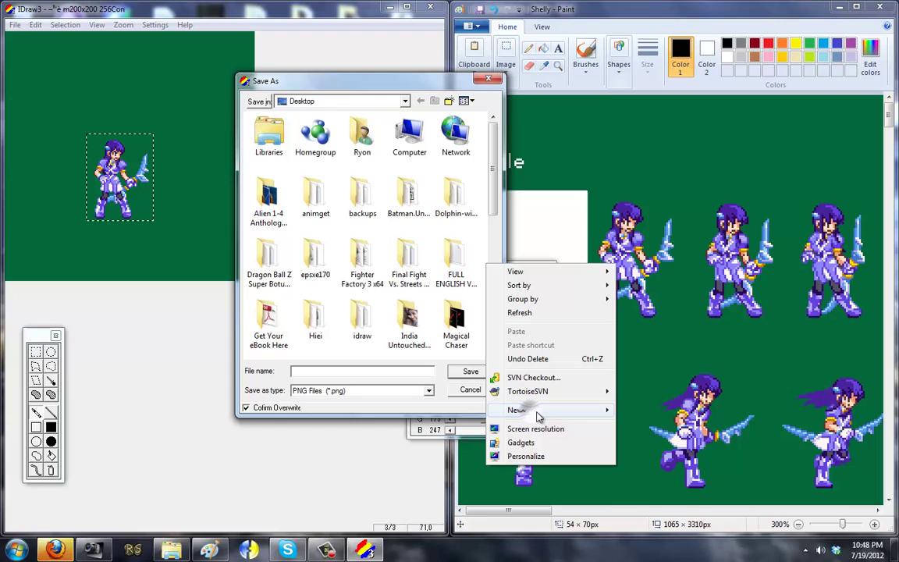
click(629, 409)
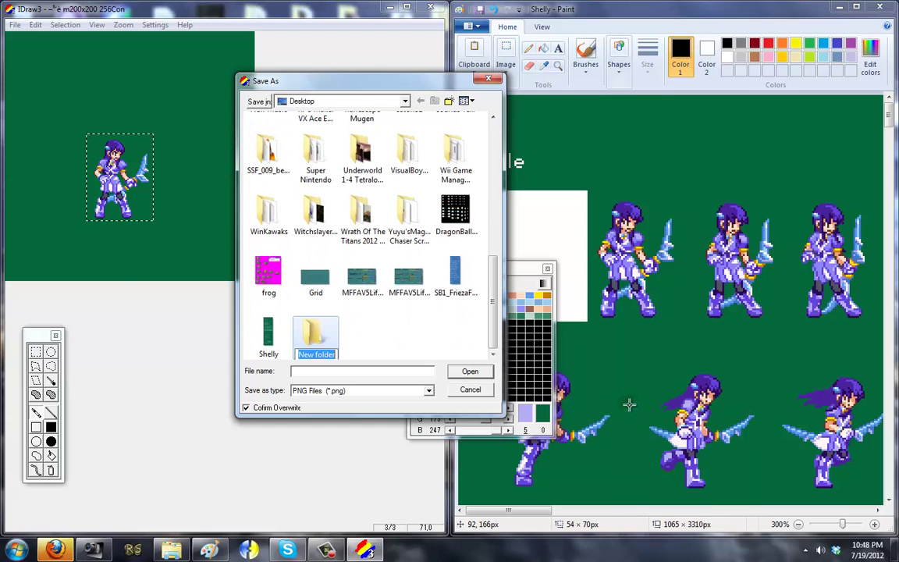
text(Shelly)
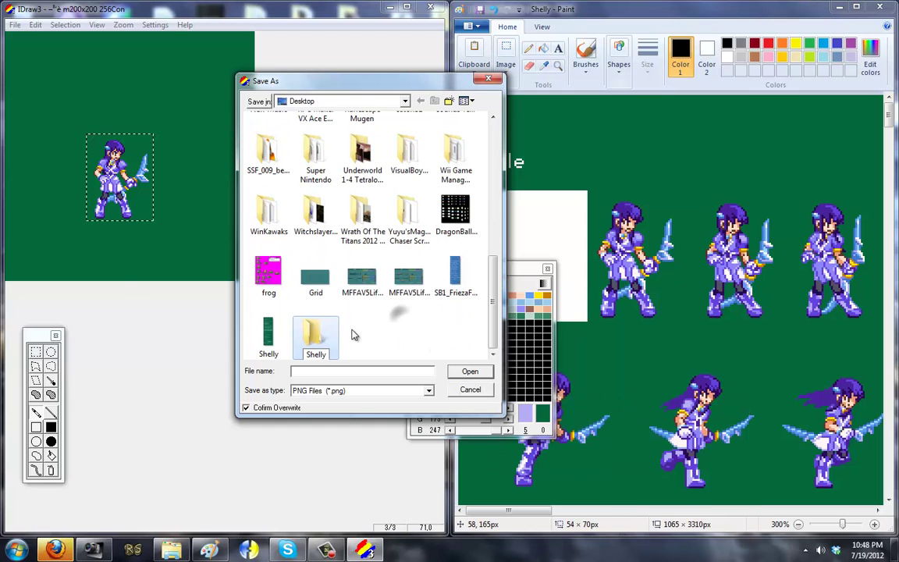
double_click(324, 336)
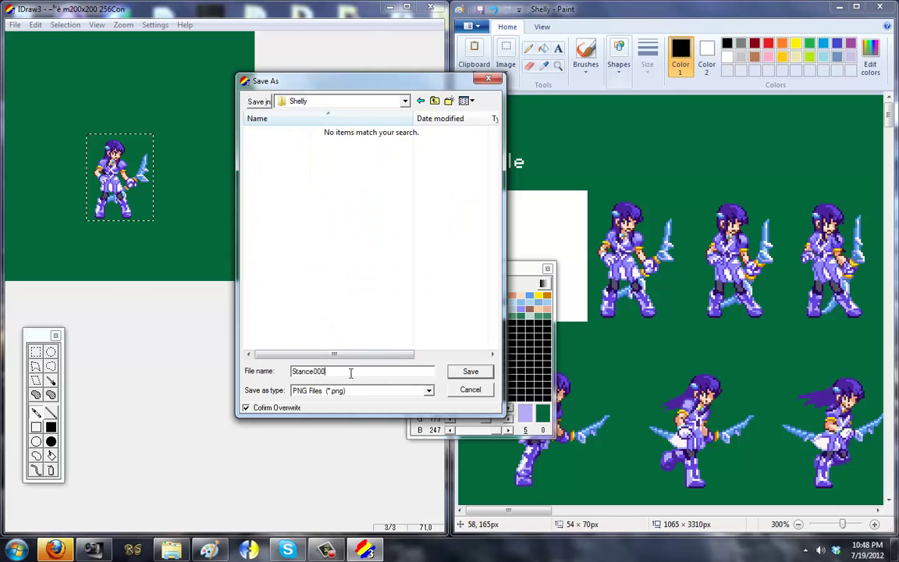
key(Return)
Examine the whole Shelly sprite sheet in Paint at 25% zoom, down to its last rows
click(544, 43)
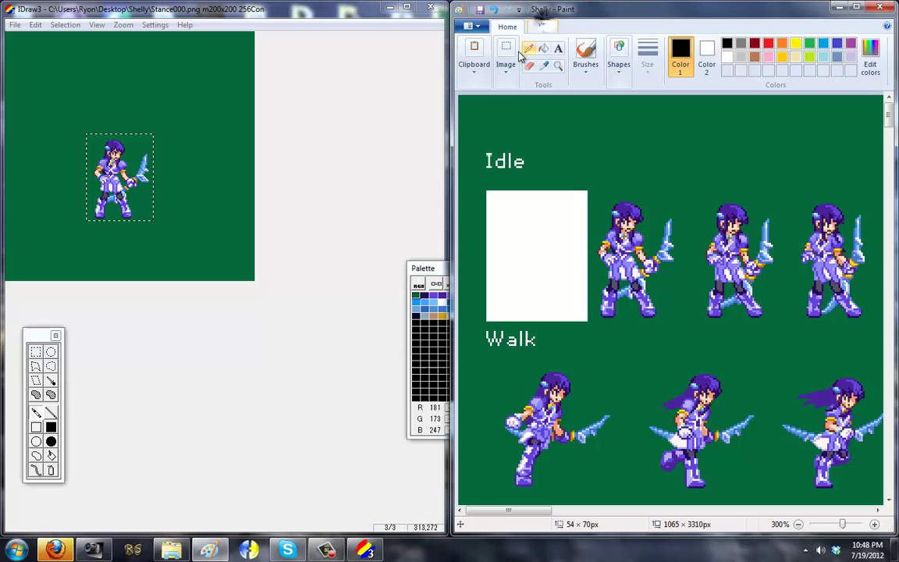
click(542, 27)
click(496, 48)
click(496, 49)
click(496, 48)
click(496, 49)
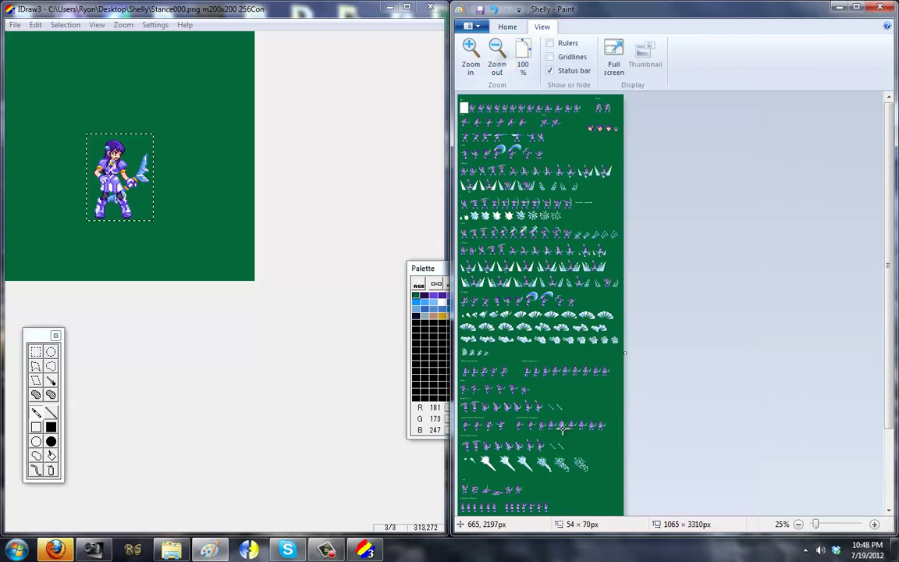
click(892, 441)
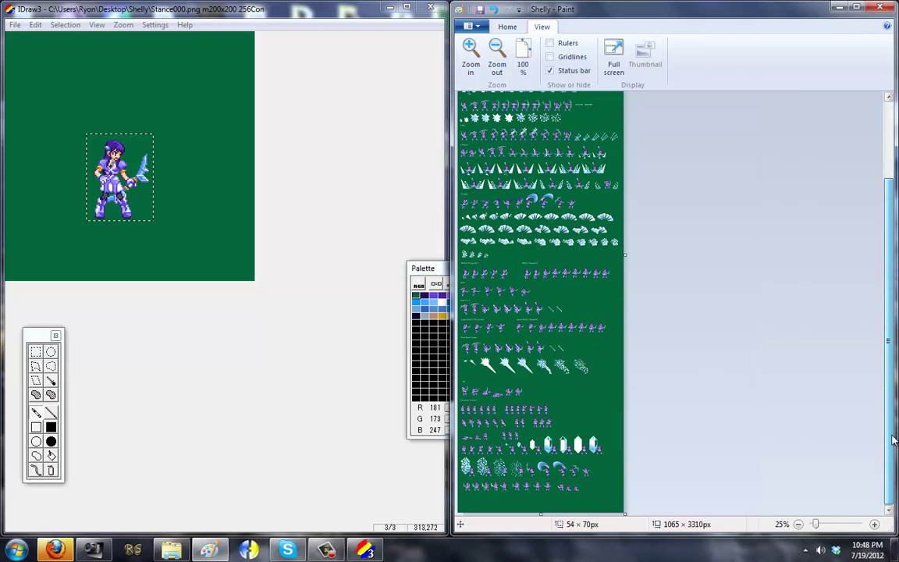
drag(892, 321, 892, 281)
Close Paint without saving the changed Shelly sheet, and close IDraw3
click(880, 7)
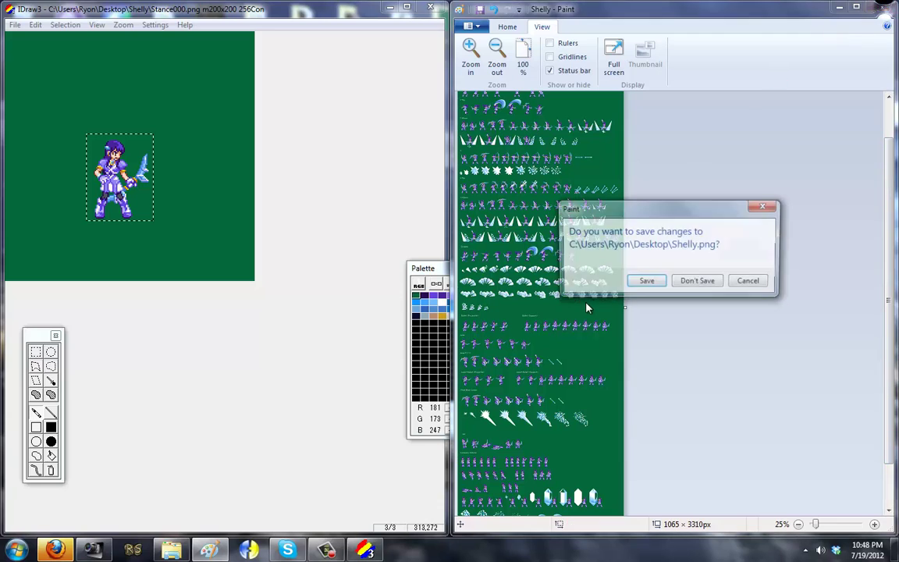
click(699, 283)
click(431, 8)
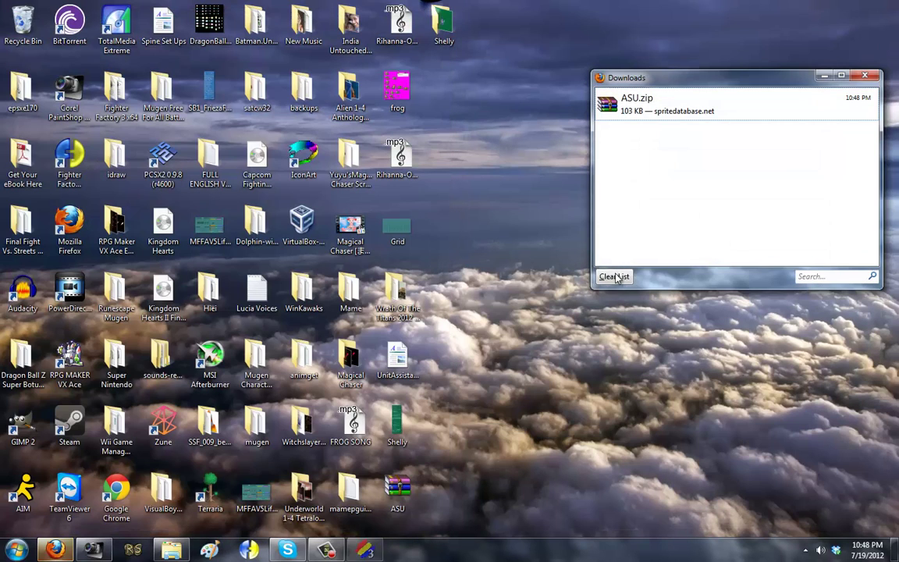
Clear and close the browser's download list, and extract ASU.zip into an ASU folder on the desktop
click(615, 276)
double_click(398, 489)
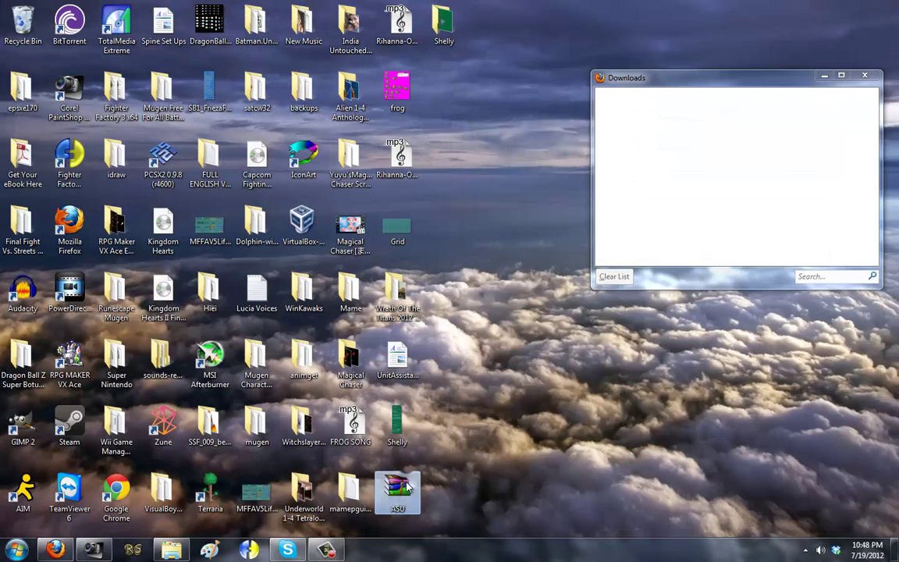
click(865, 75)
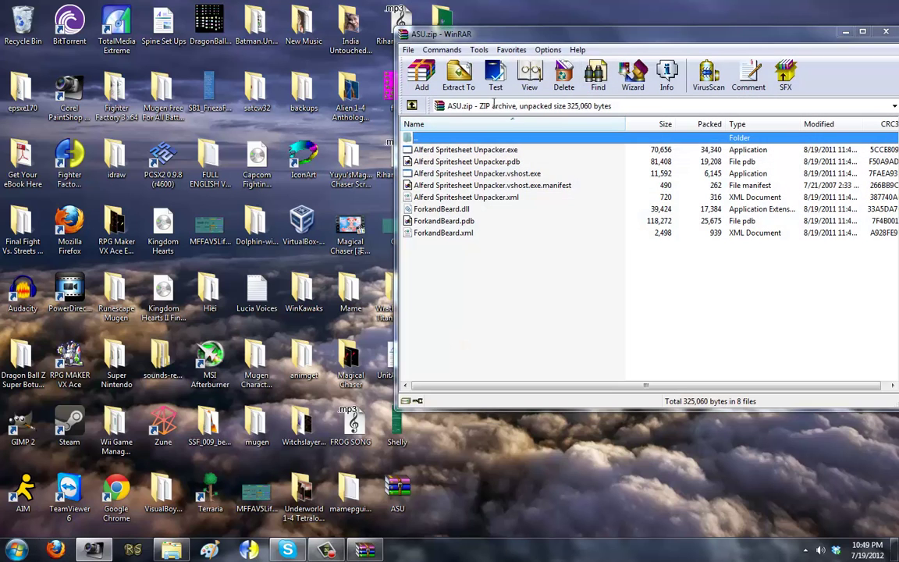
click(458, 74)
click(675, 353)
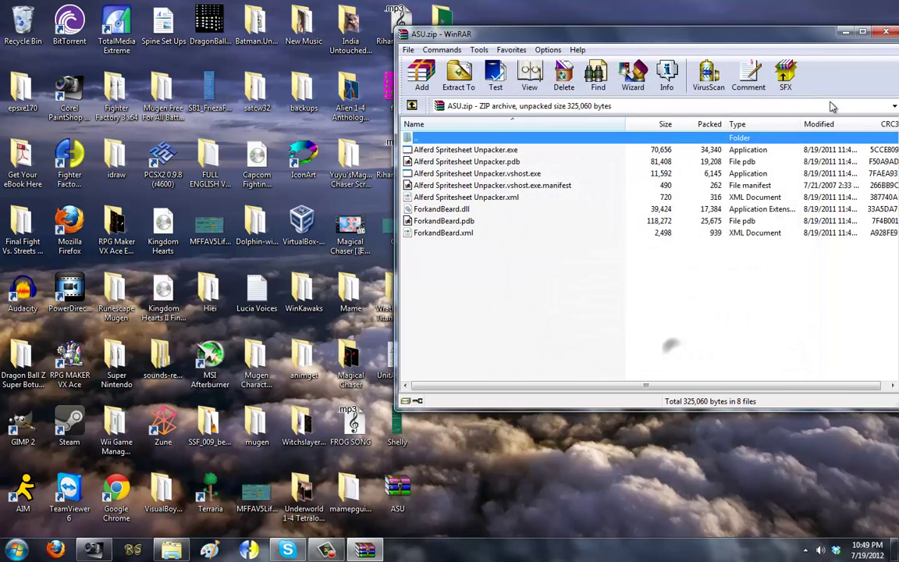
click(880, 31)
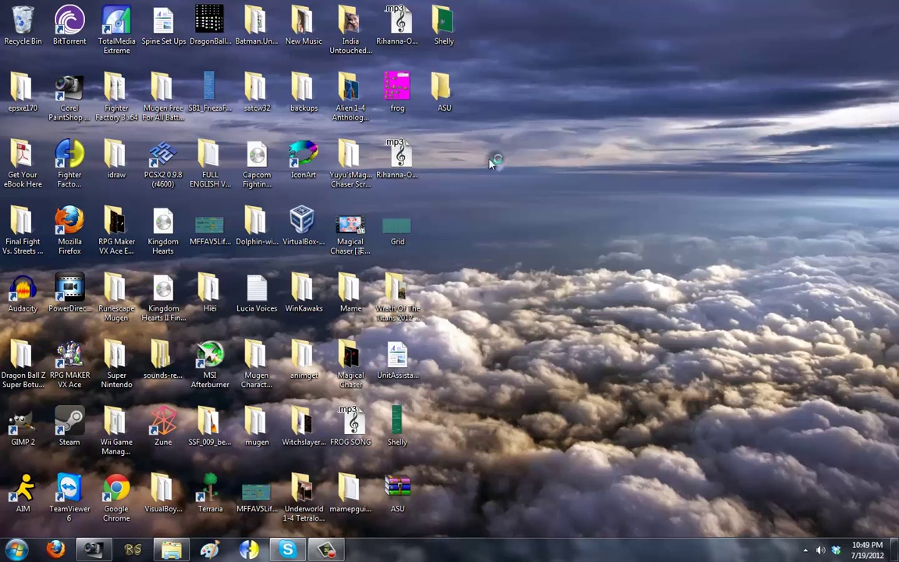
Launch Alferd Spritesheet Unpacker from the ASU folder and load the desktop's Shelly sprite sheet into its maximized window
double_click(441, 90)
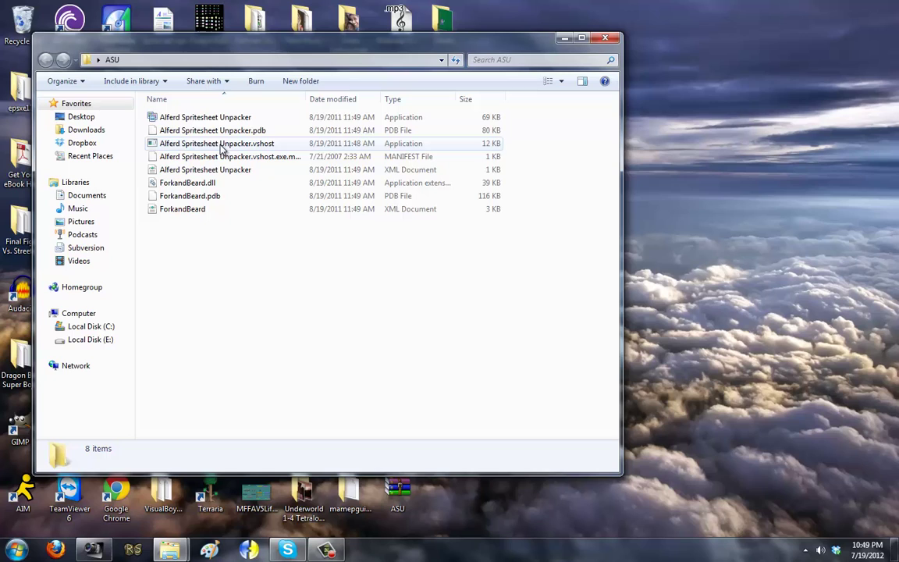
double_click(187, 119)
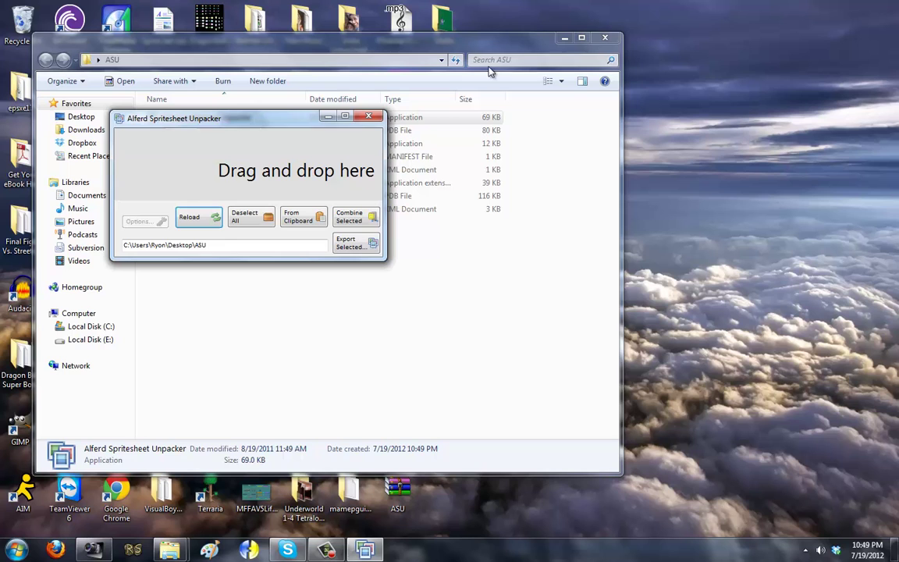
click(562, 39)
drag(397, 428, 311, 211)
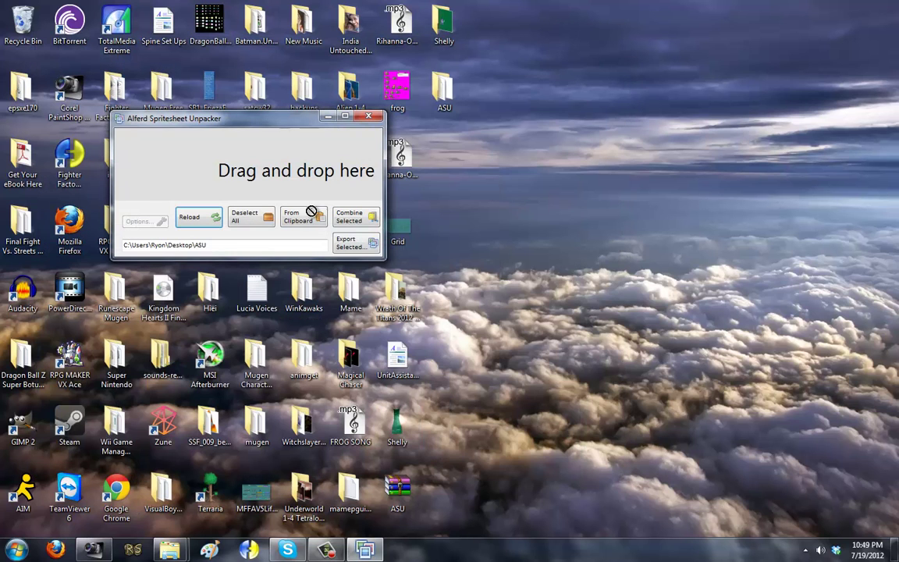
drag(289, 170, 291, 167)
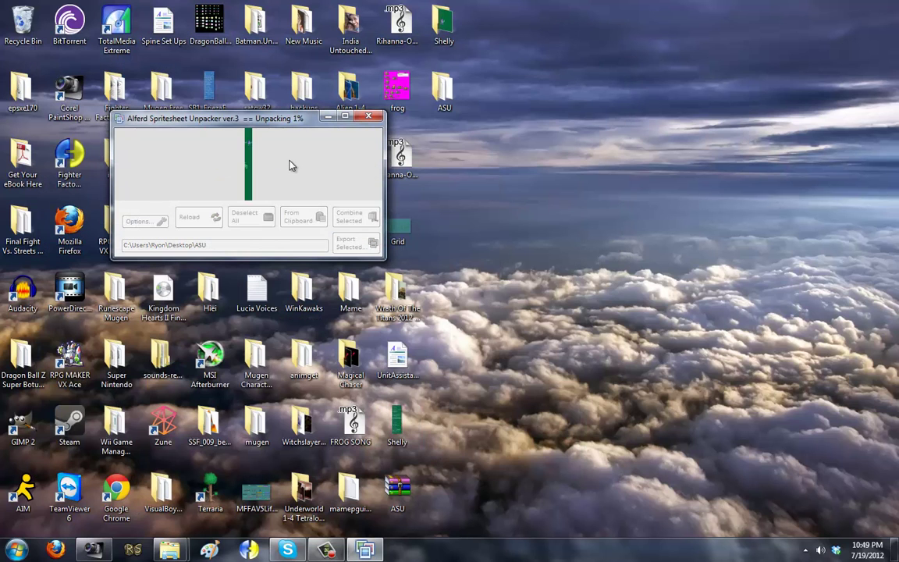
click(344, 117)
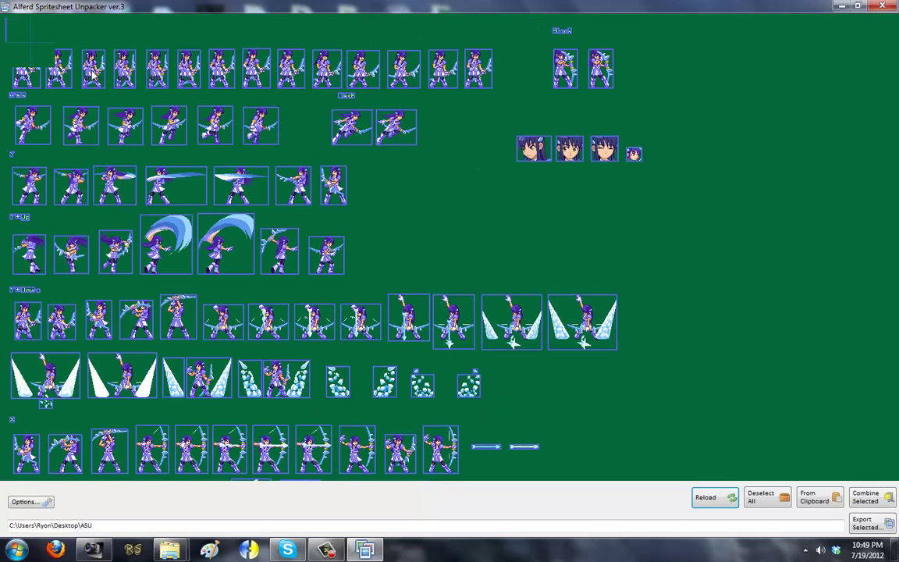
Select an ice-fragment sprite at the end of the second Y+Down row
click(225, 78)
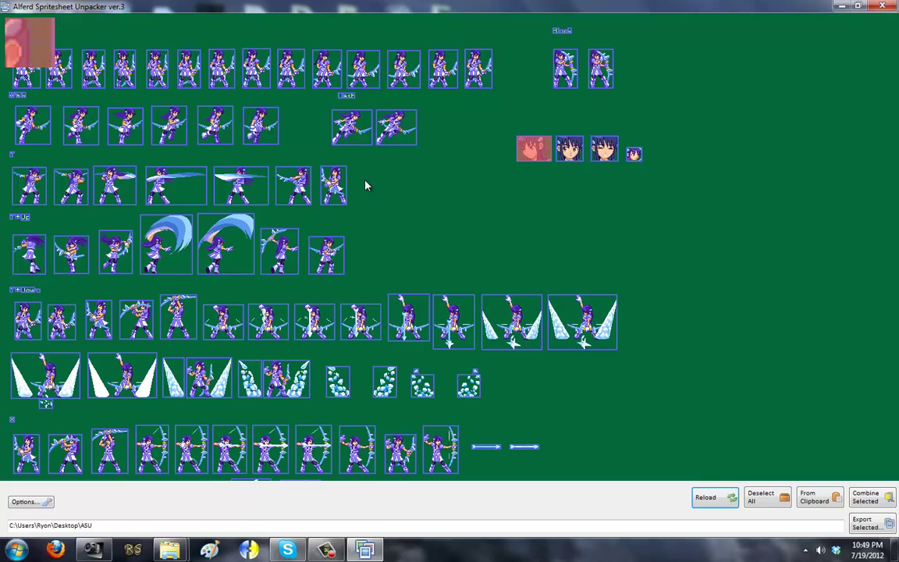
scroll(732, 249, down, 3)
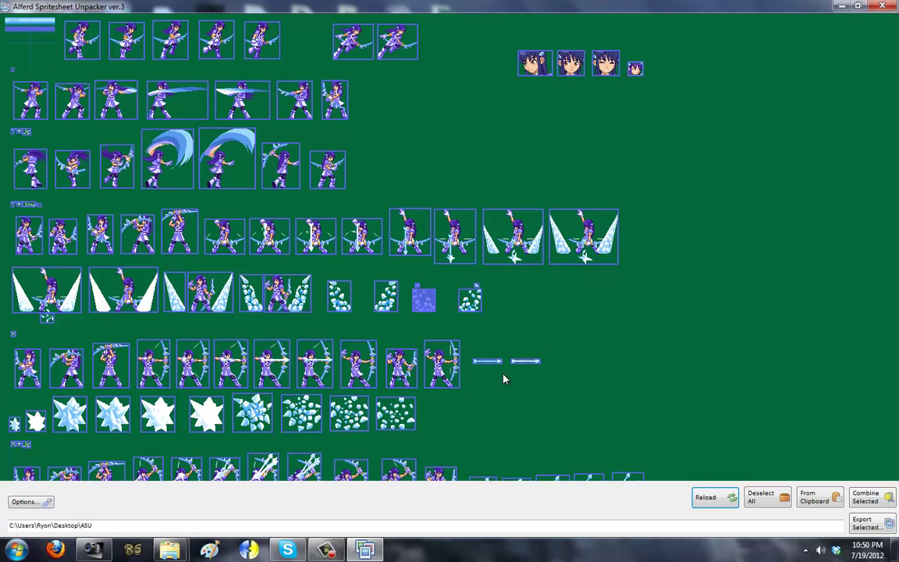
click(422, 299)
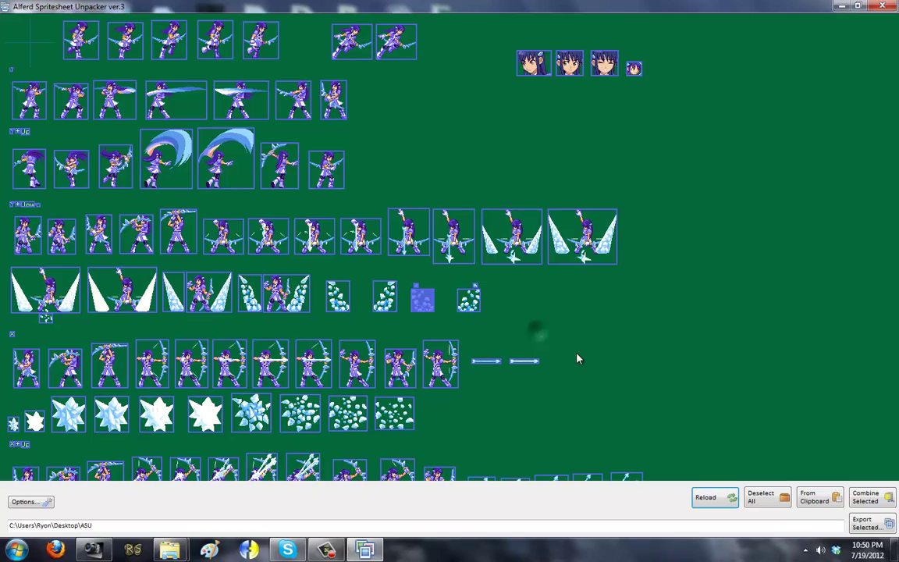
Examine the outlined sprites of the unpacked Shelly sheet down to its last rows
scroll(578, 352, down, 1)
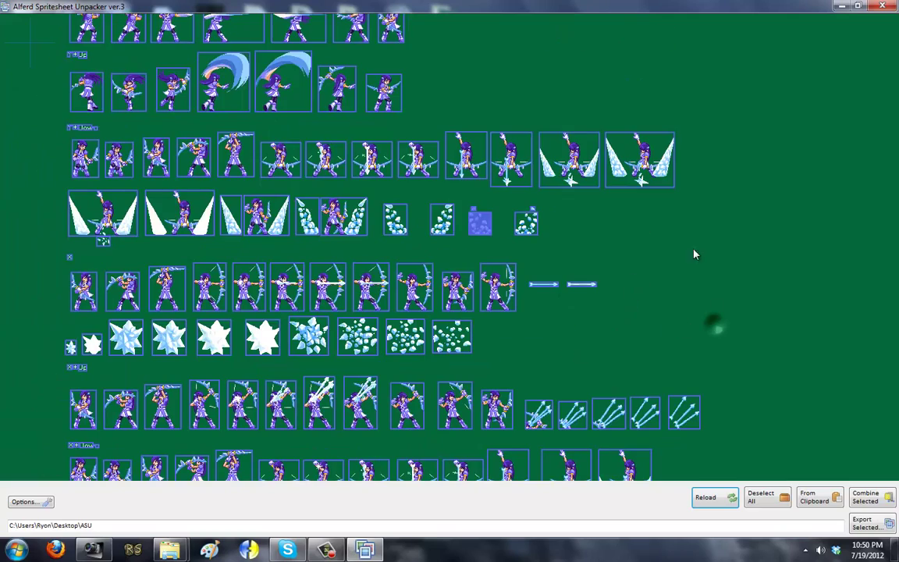
scroll(734, 268, down, 2)
scroll(767, 231, down, 2)
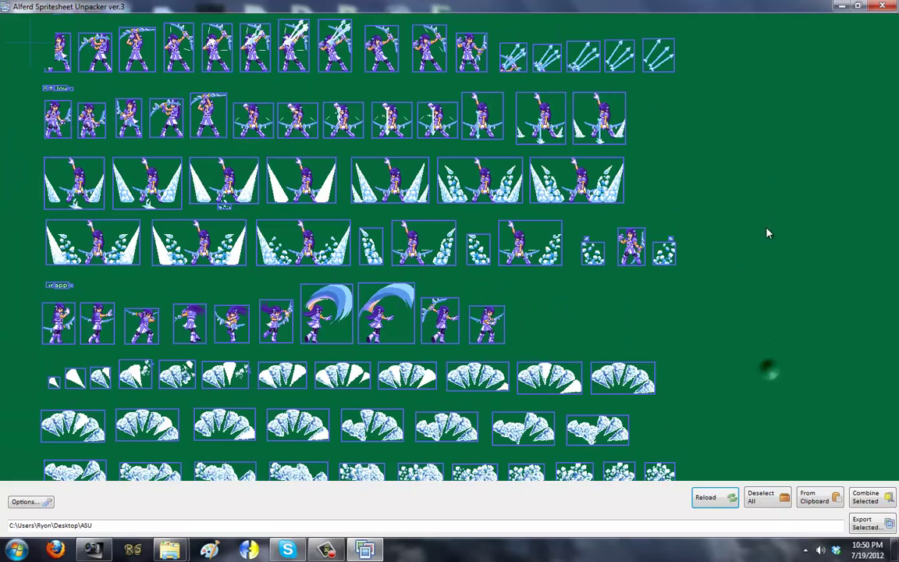
scroll(767, 232, down, 1)
scroll(777, 199, down, 2)
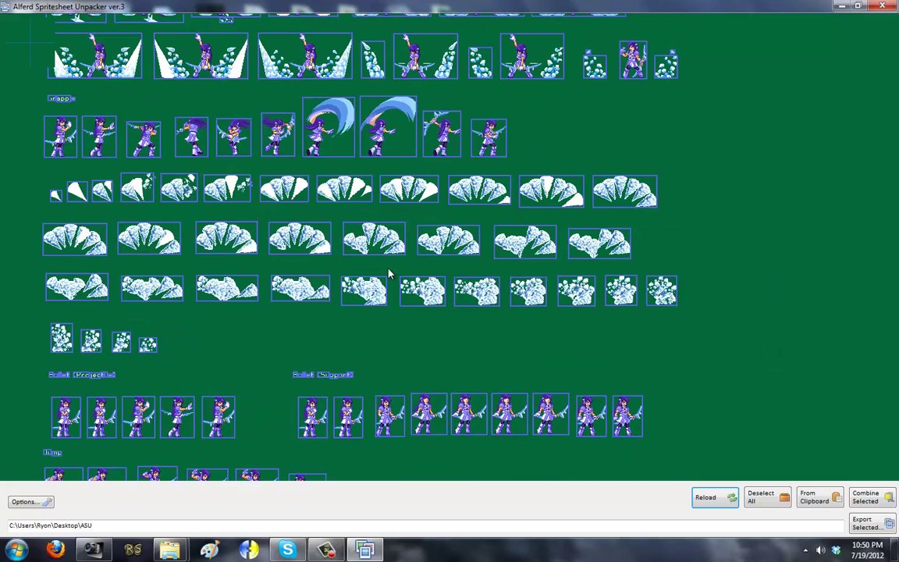
scroll(724, 246, down, 2)
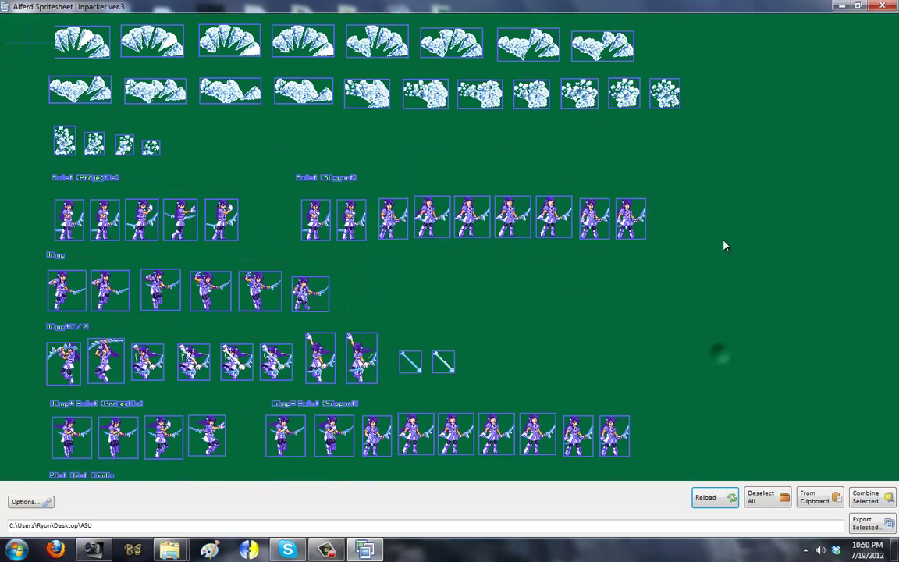
scroll(722, 269, down, 3)
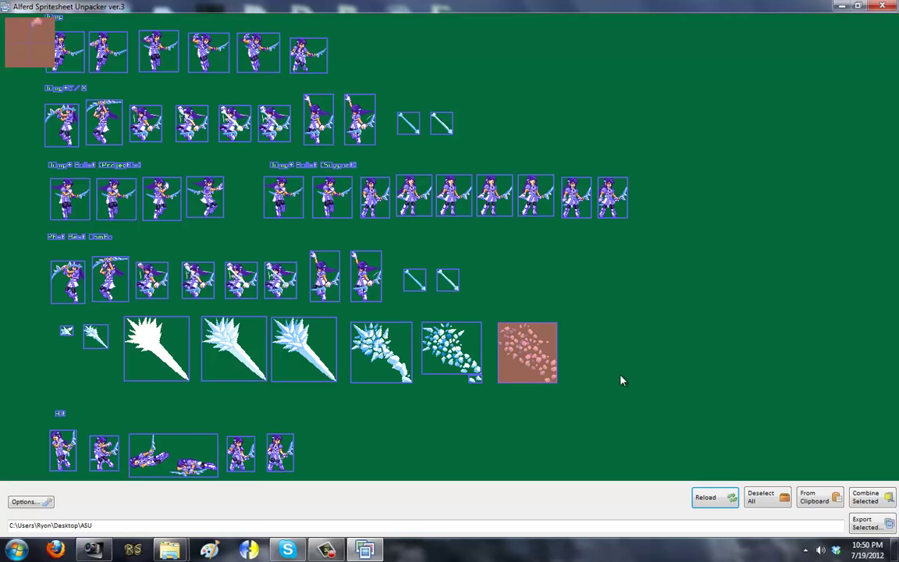
scroll(628, 327, down, 3)
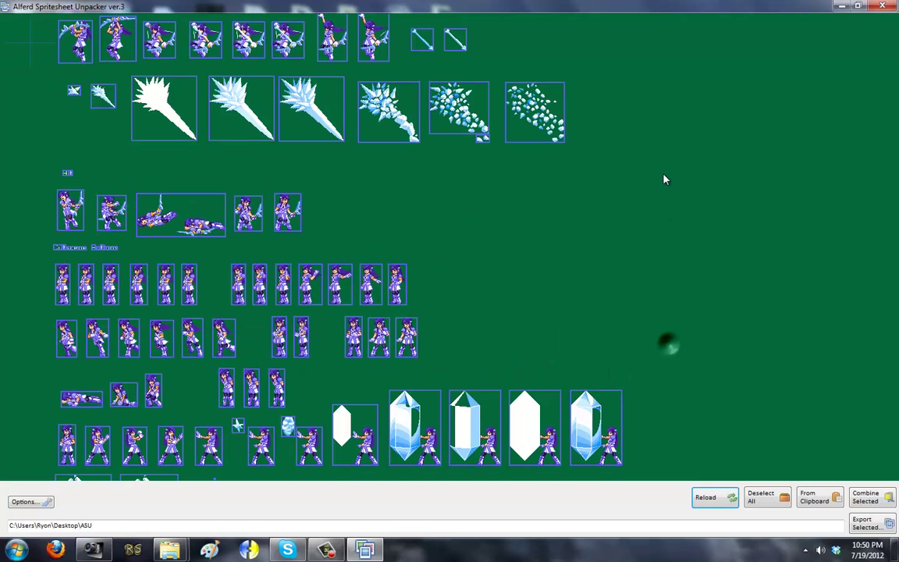
scroll(664, 179, down, 2)
scroll(674, 109, down, 3)
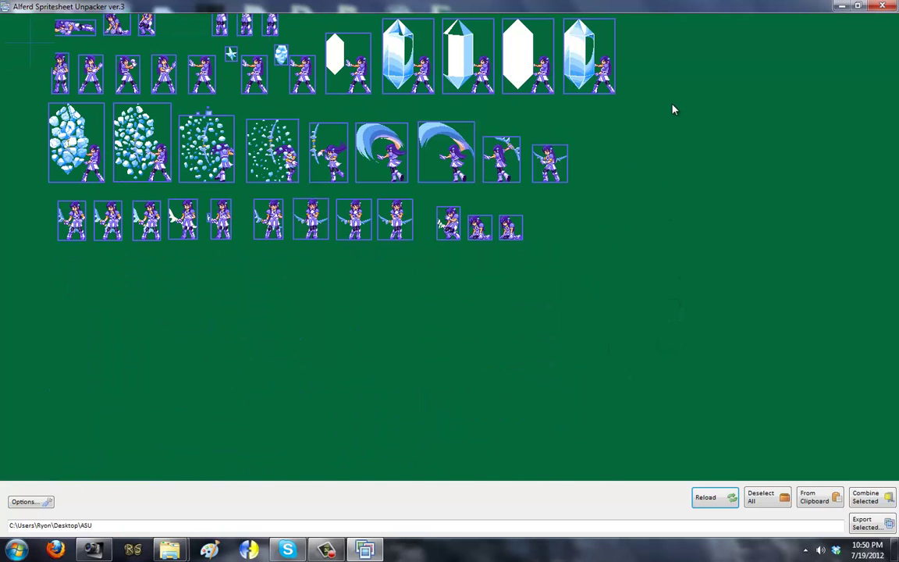
scroll(663, 133, down, 1)
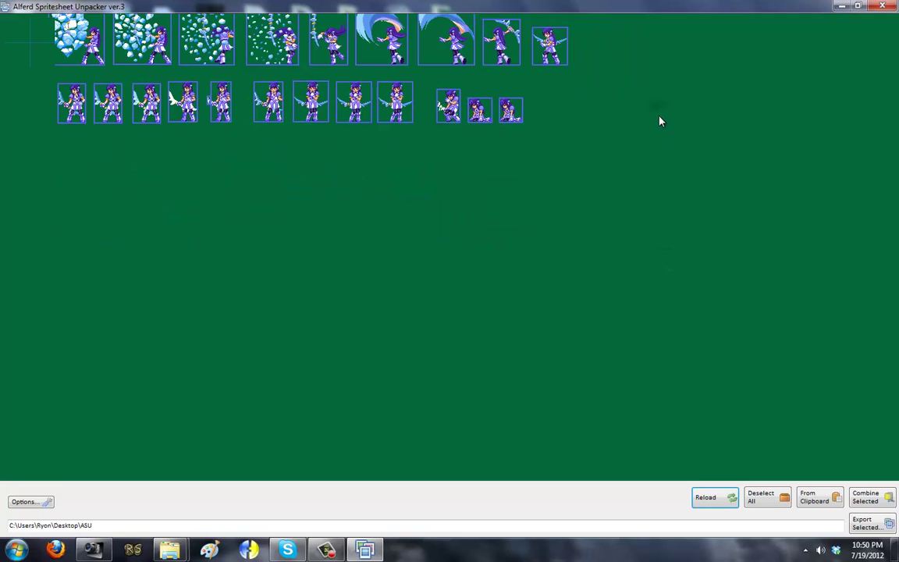
scroll(702, 351, up, 2)
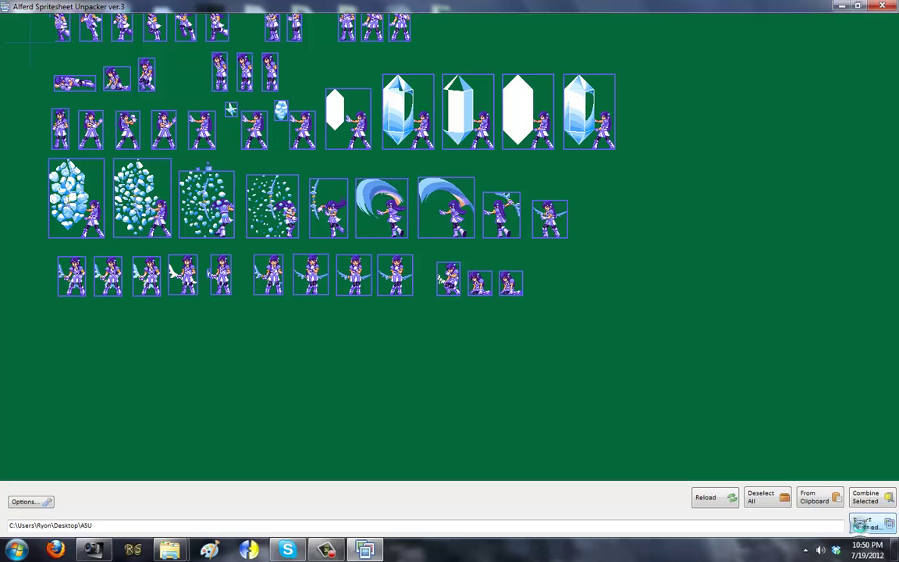
Export the selected ice-fragment sprites into the desktop's Shelly folder
click(860, 525)
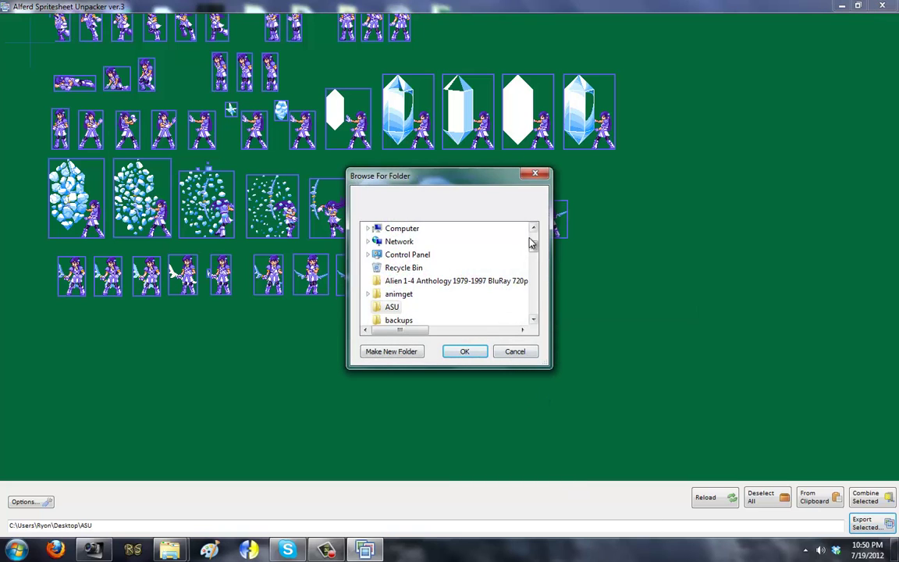
drag(531, 244, 534, 296)
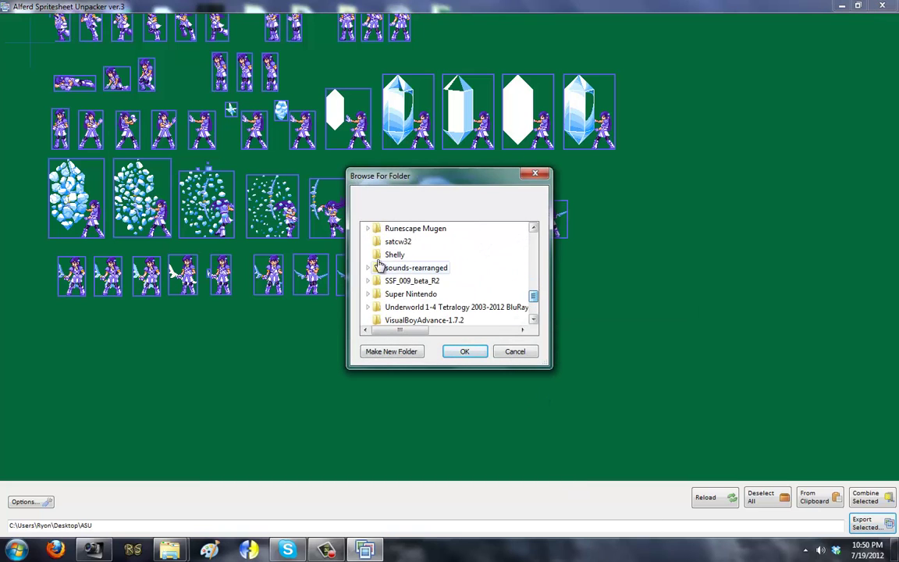
click(380, 267)
click(464, 351)
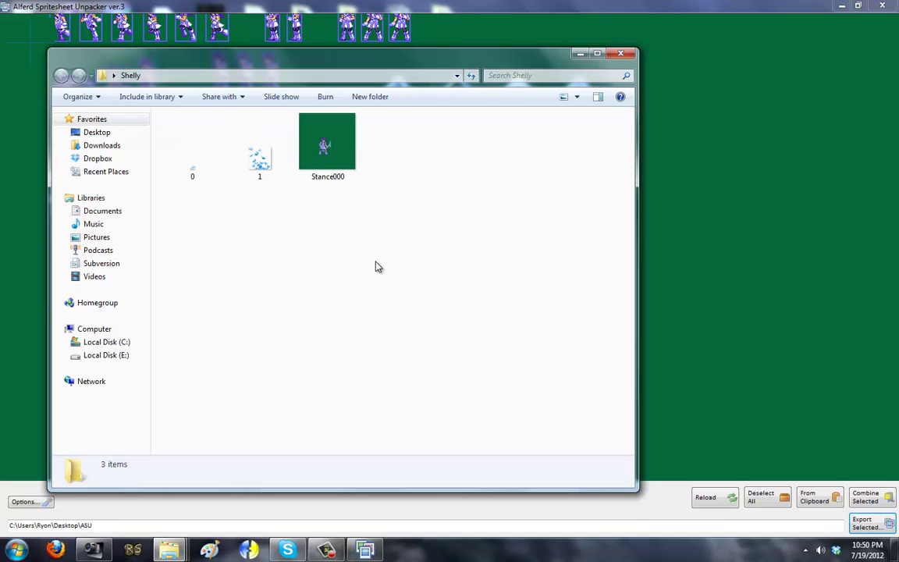
Delete the exported images 0 and 1 from the Shelly folder and deselect all sprites in the unpacker
drag(285, 215, 200, 161)
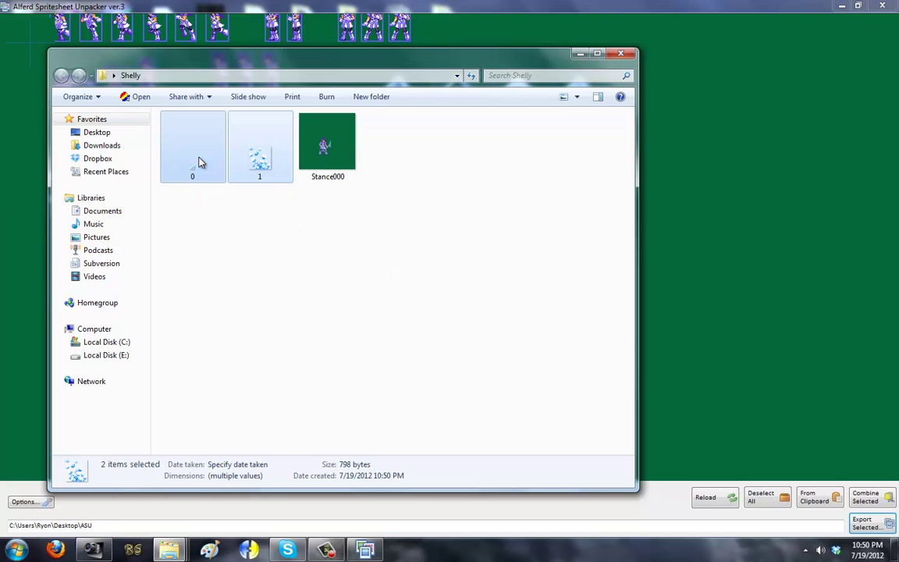
key(Delete)
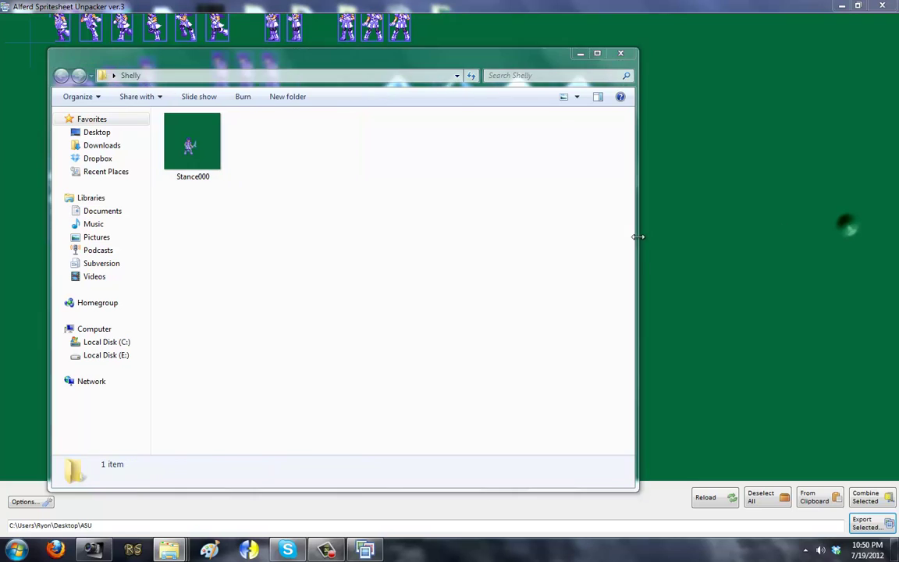
click(648, 282)
click(765, 505)
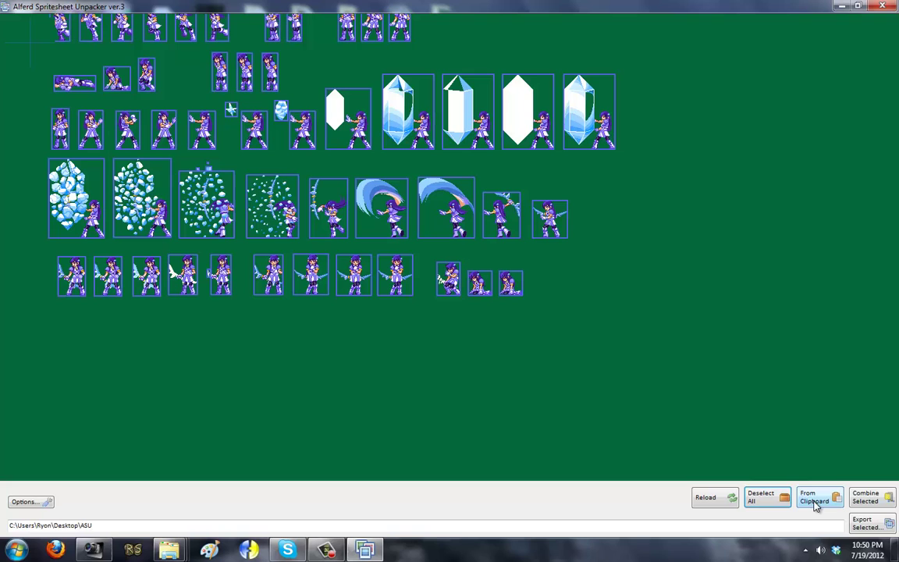
Select all fourteen sprites of the Idle row on the unpacked Shelly sheet
drag(399, 189, 425, 211)
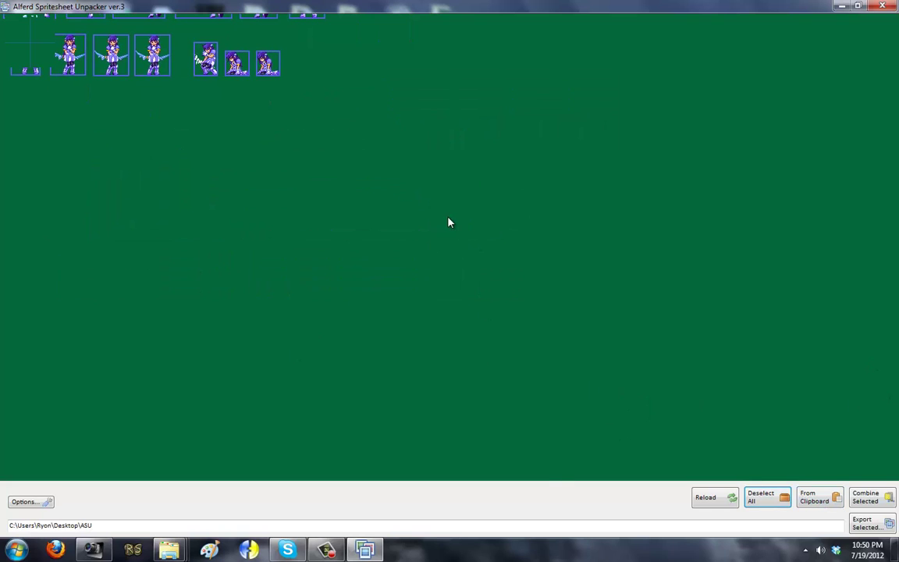
scroll(527, 166, up, 12)
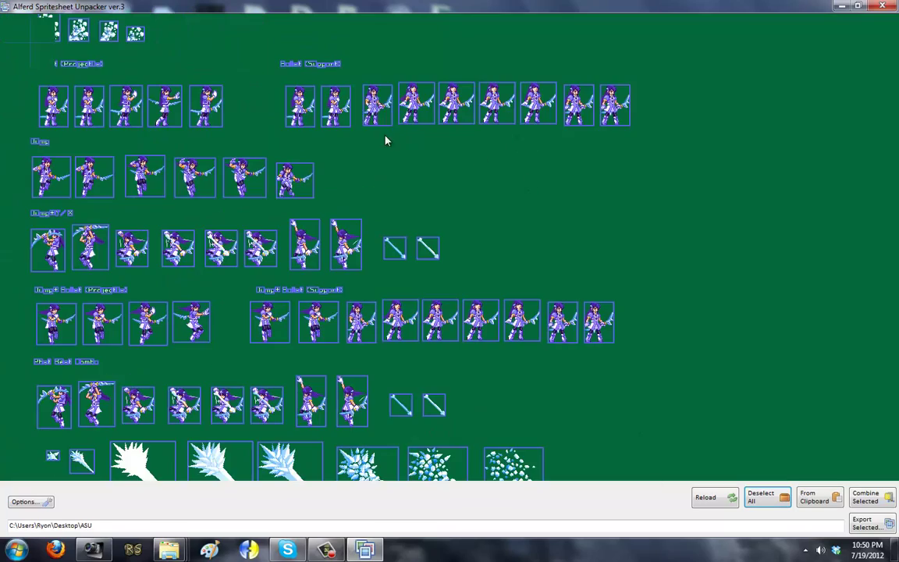
drag(754, 475, 320, 100)
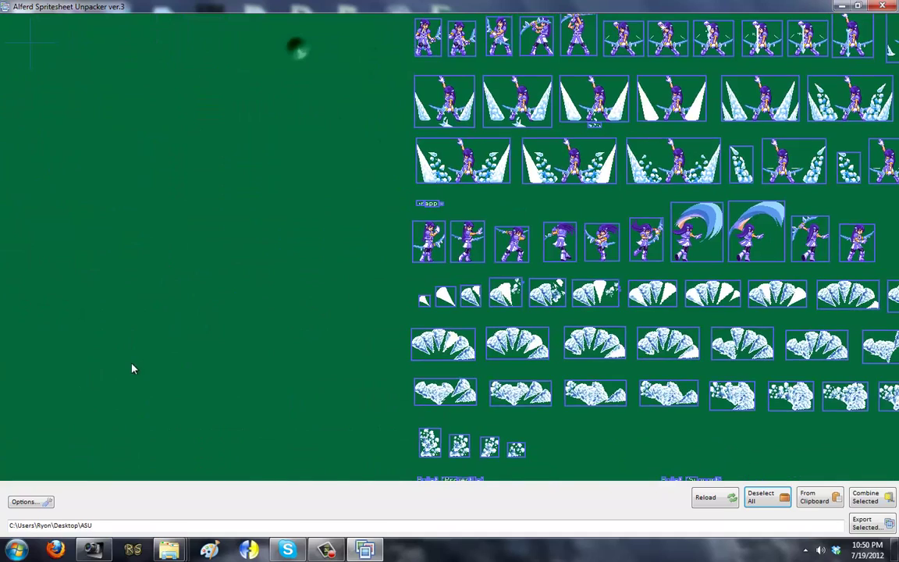
drag(131, 363, 236, 111)
scroll(152, 85, up, 8)
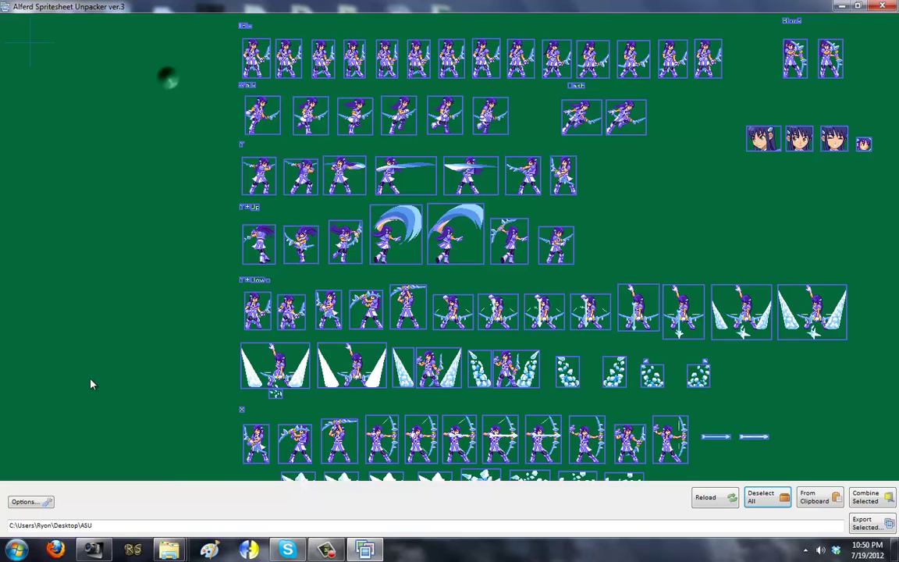
scroll(187, 117, down, 5)
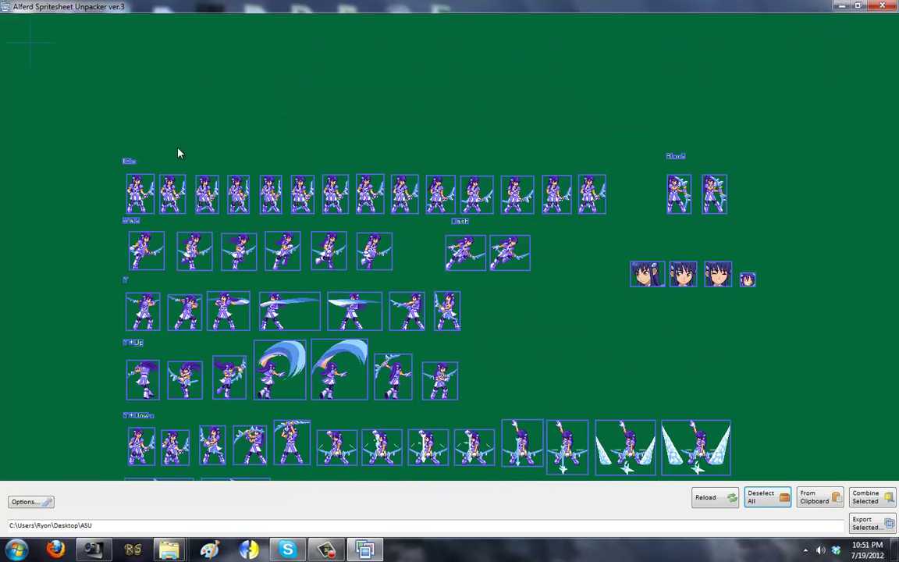
click(175, 204)
click(208, 204)
click(238, 204)
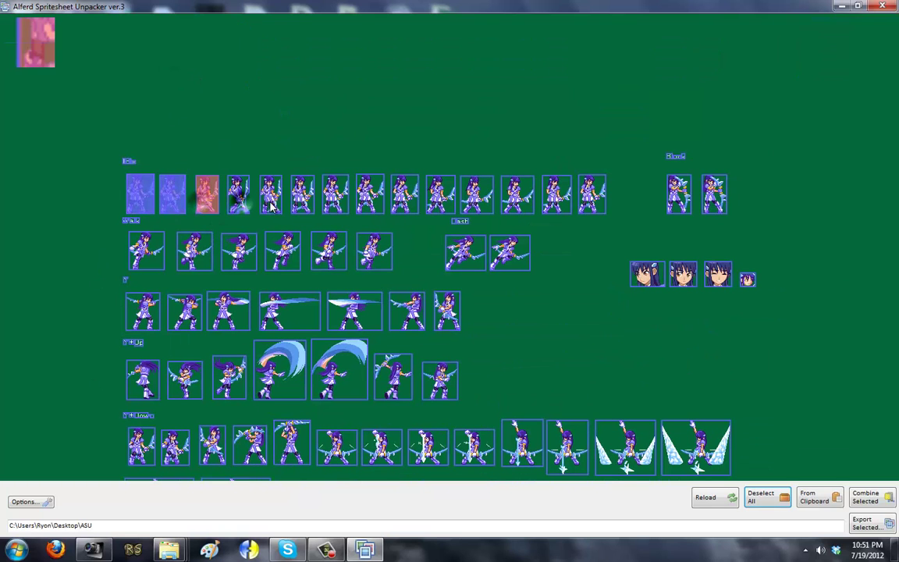
click(271, 204)
click(299, 205)
drag(332, 204, 598, 232)
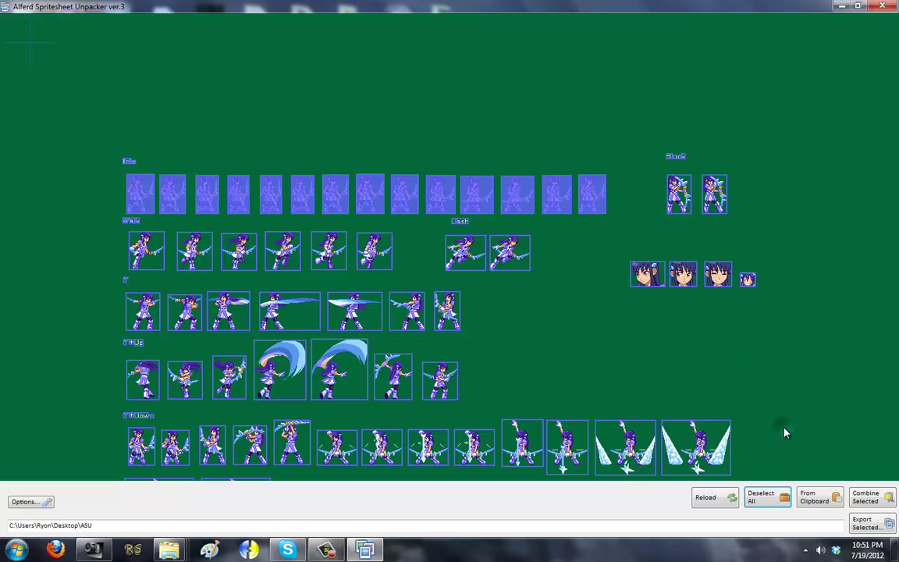
scroll(789, 155, down, 3)
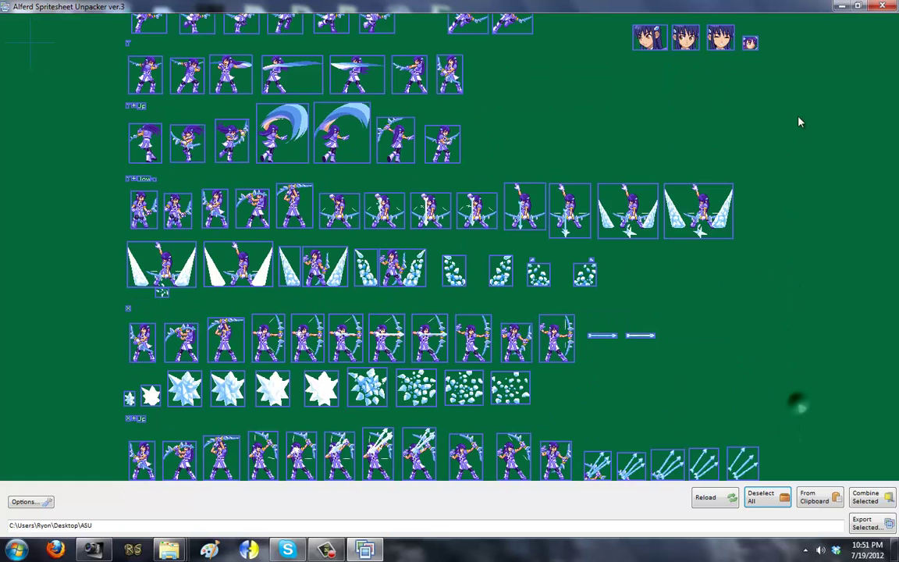
Select the first two sprites of the Hit row on the unpacked Shelly sheet, leaving the lying-down sprite out
scroll(812, 136, down, 8)
scroll(818, 337, down, 7)
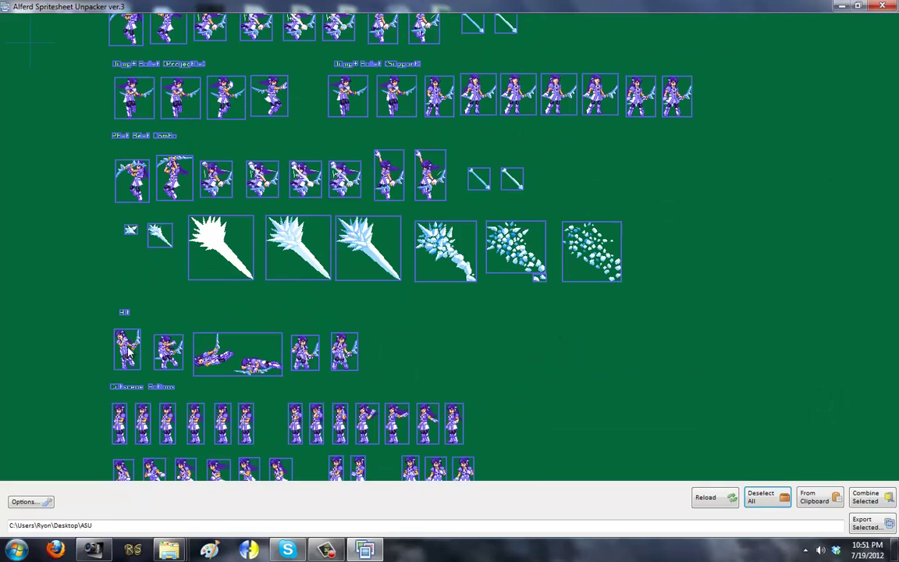
scroll(131, 353, down, 3)
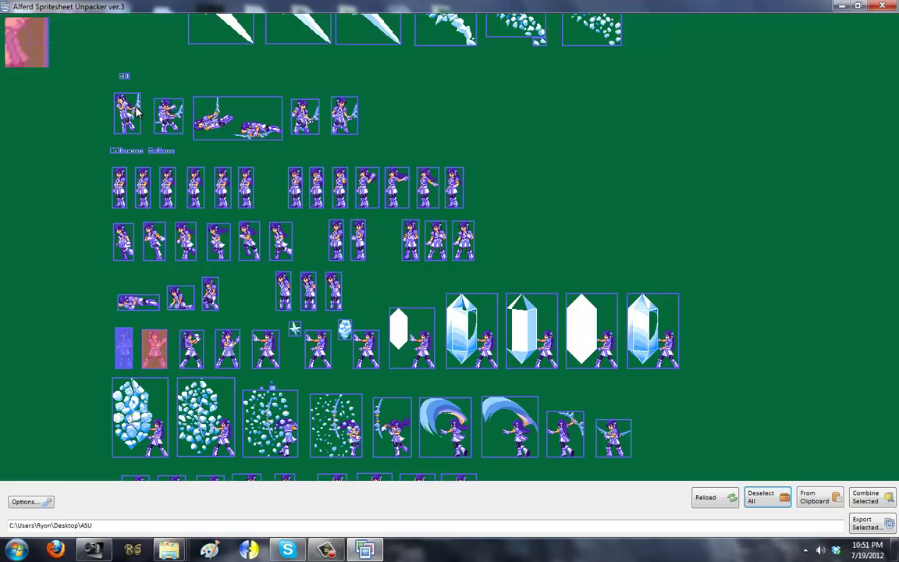
click(131, 112)
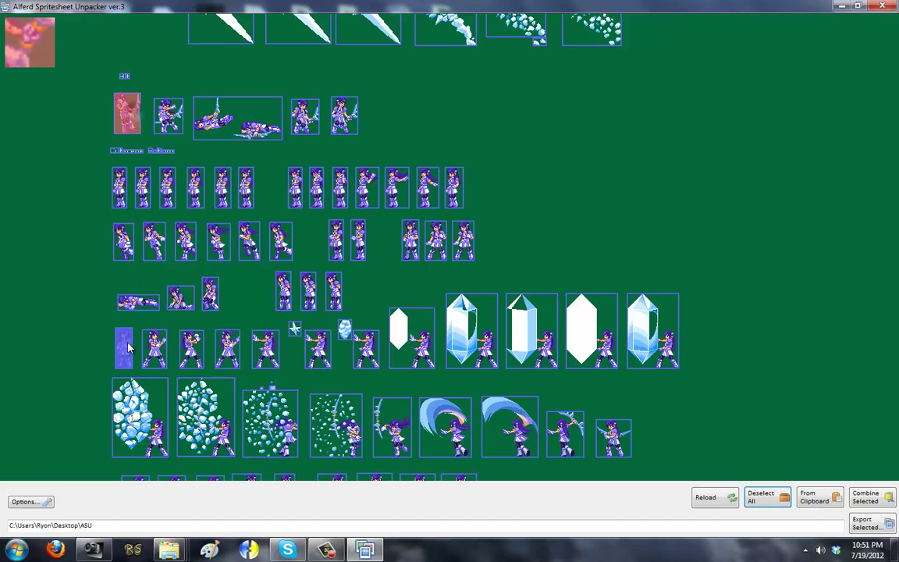
click(166, 112)
click(207, 124)
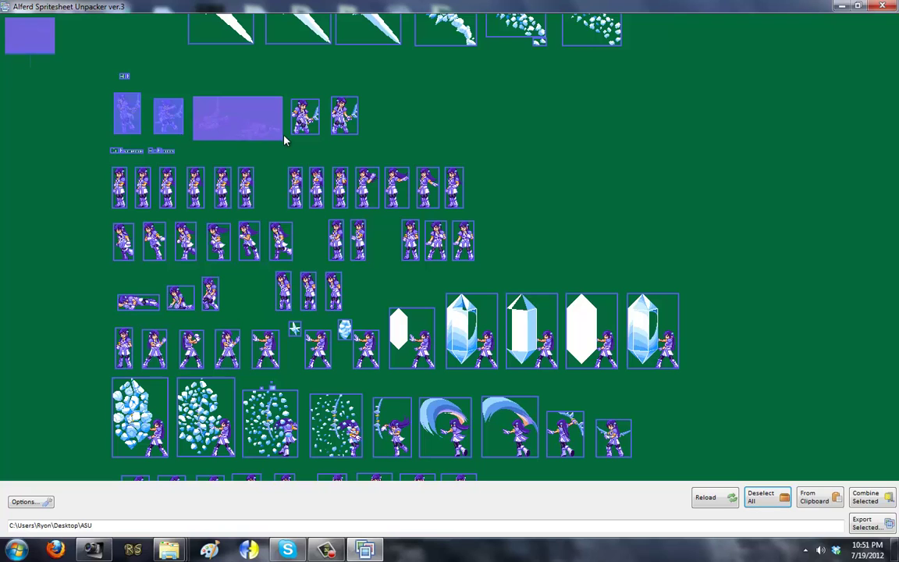
click(256, 121)
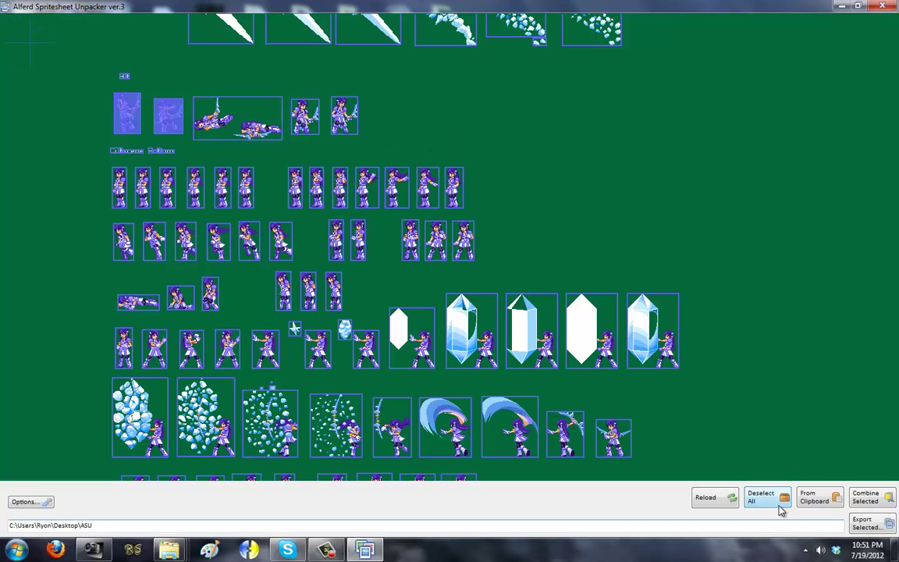
Export the selected Idle and Hit sprites into the desktop's Shelly folder and close the unpacker
click(859, 521)
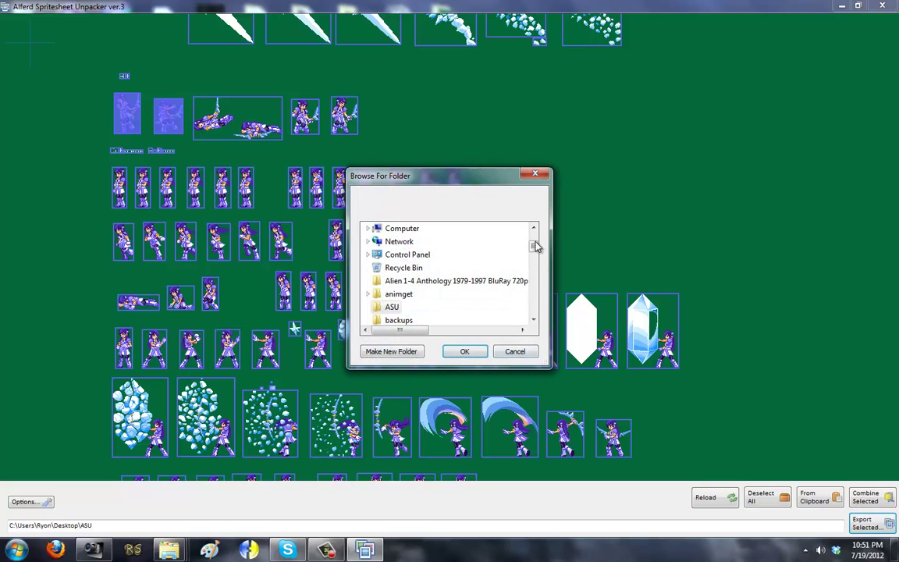
drag(536, 246, 534, 287)
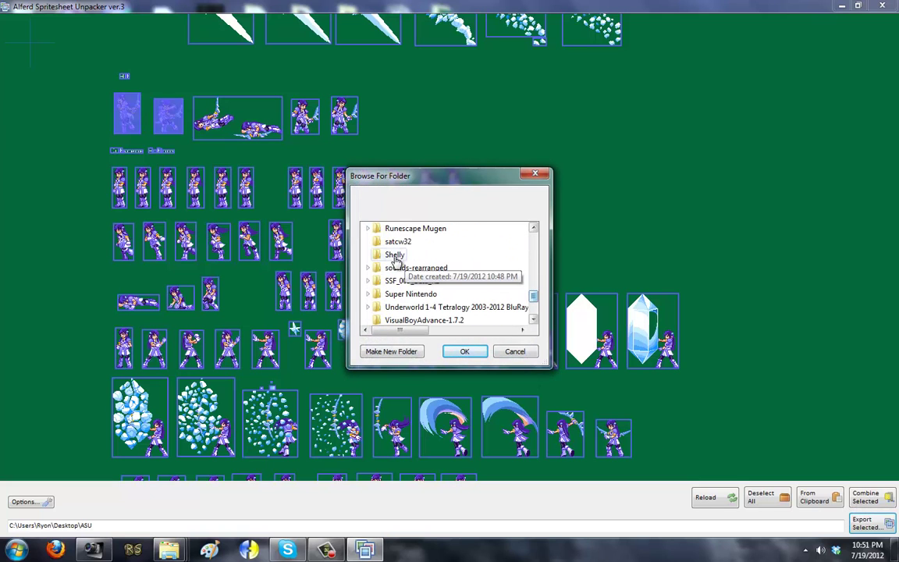
click(474, 349)
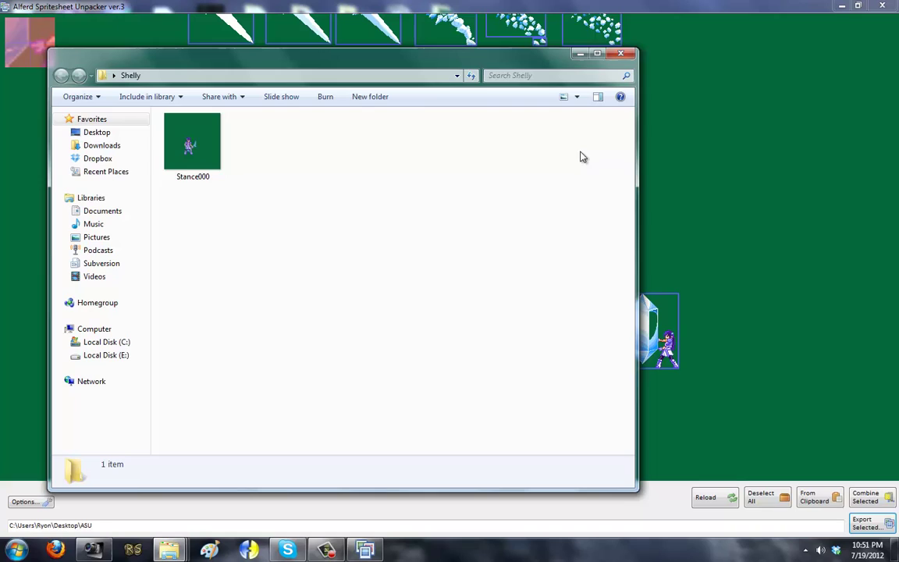
click(621, 54)
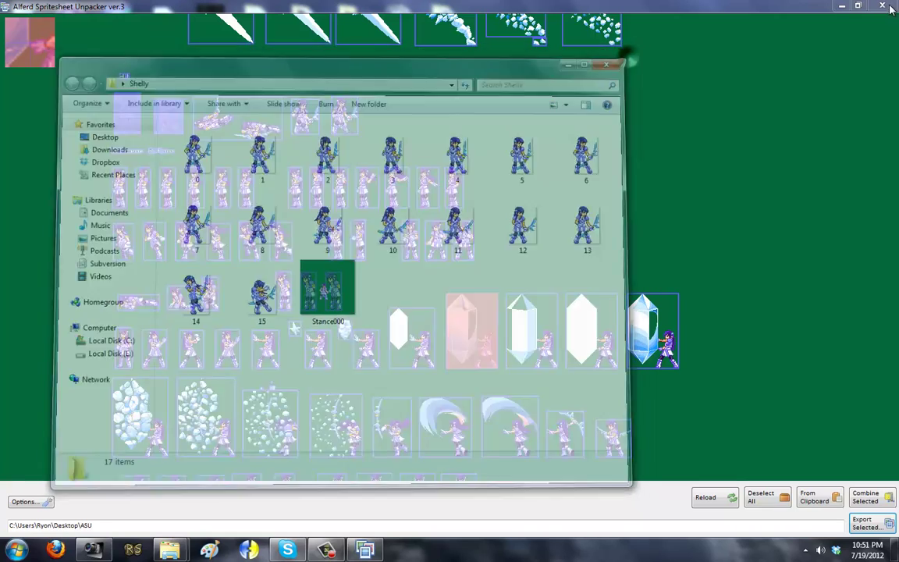
key(alt+F4)
Try to open exported image 1 from the desktop's Shelly folder in IDraw3
double_click(444, 88)
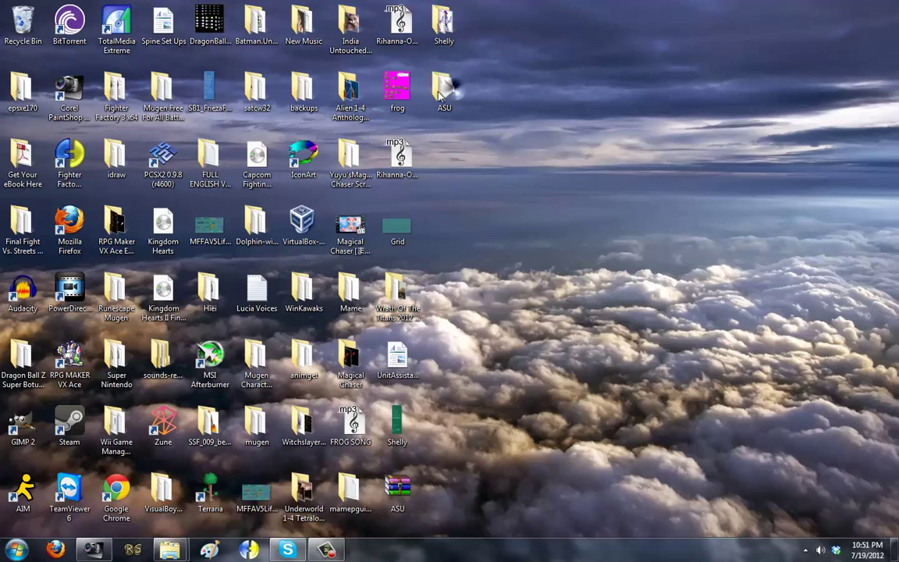
click(617, 38)
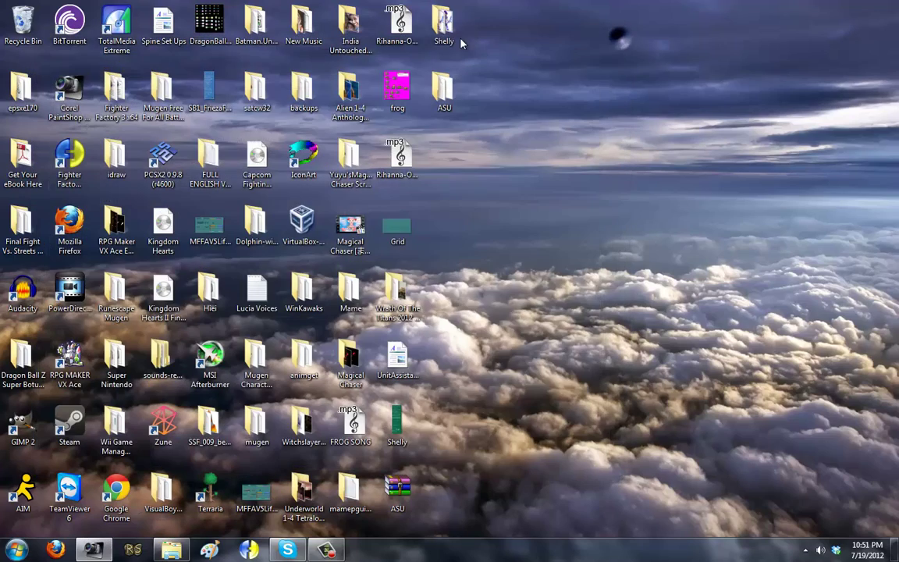
double_click(441, 20)
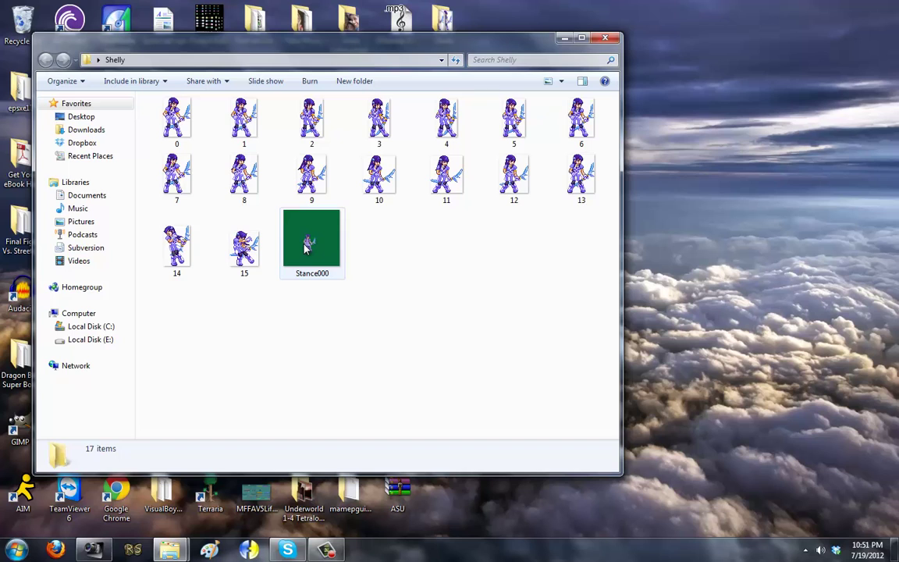
click(247, 132)
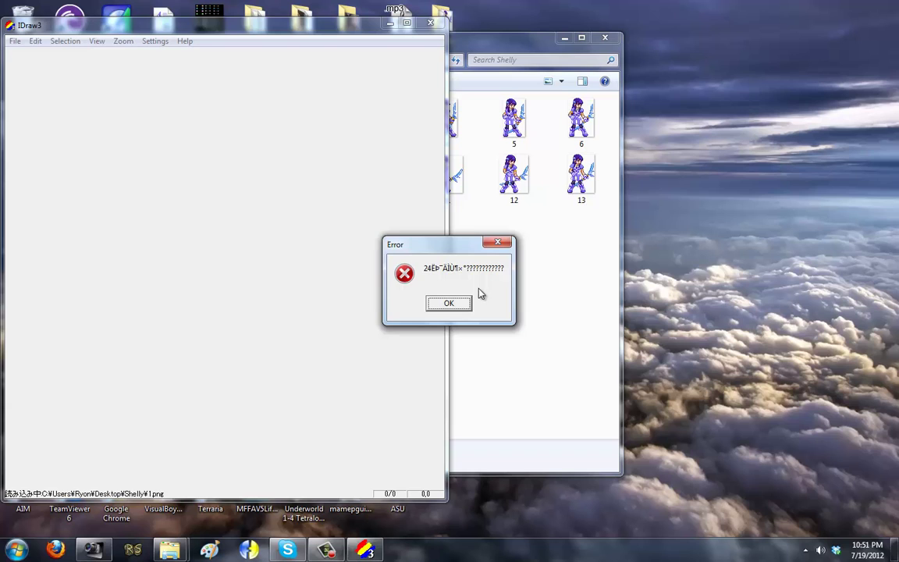
click(449, 303)
click(434, 25)
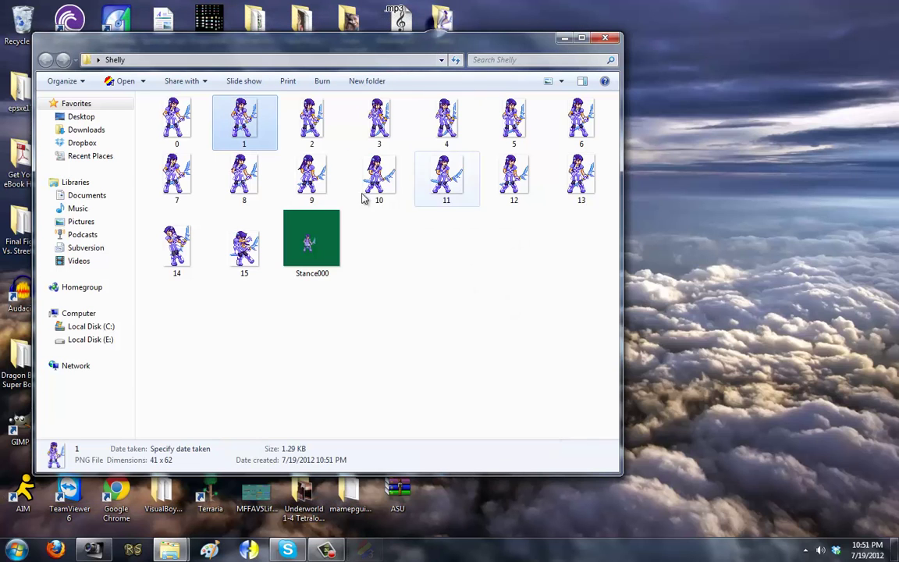
Delete the exported images 0 through 15 from the Shelly folder, keeping only Stance000
drag(617, 188, 187, 96)
key(Delete)
key(Escape)
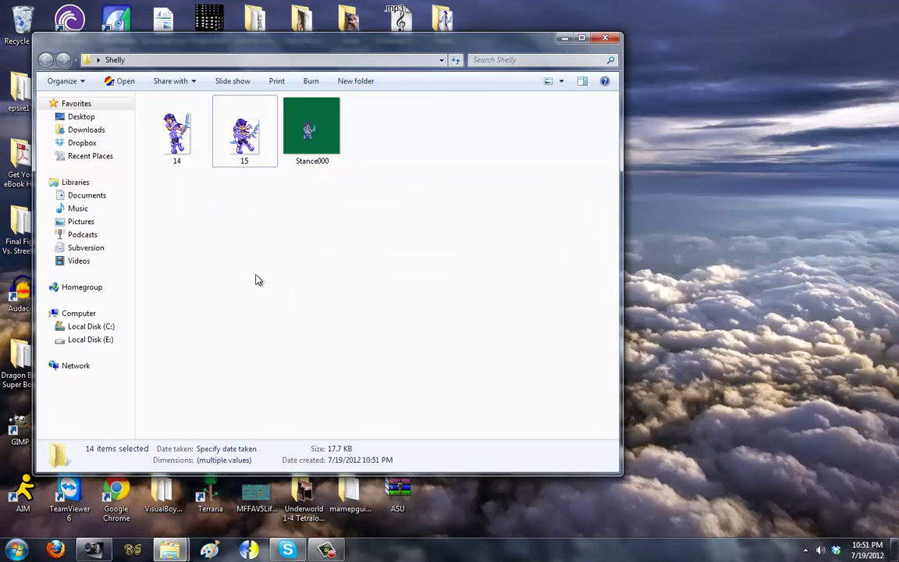
drag(260, 220, 151, 117)
key(Delete)
key(Return)
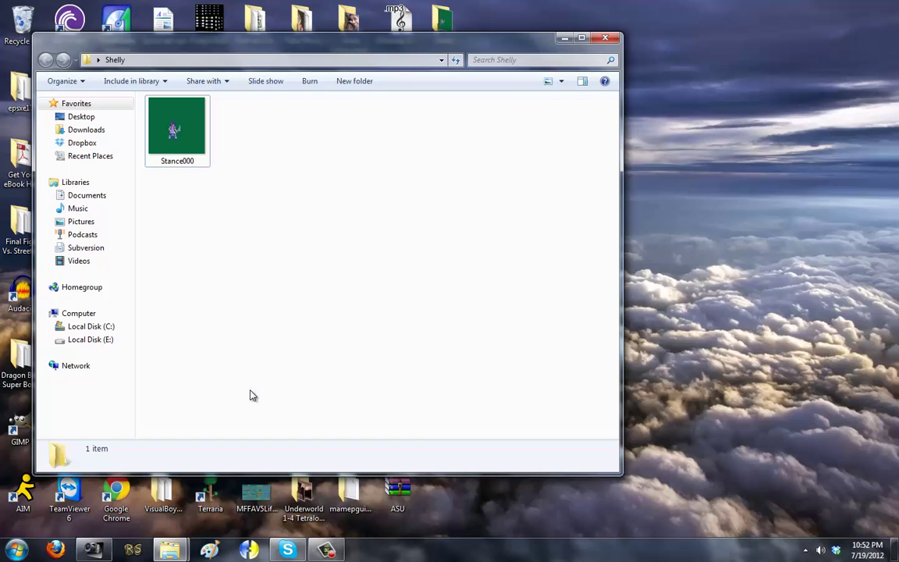
Open the desktop's Shelly sprite sheet in Paint and snap its window to half of the screen
click(563, 39)
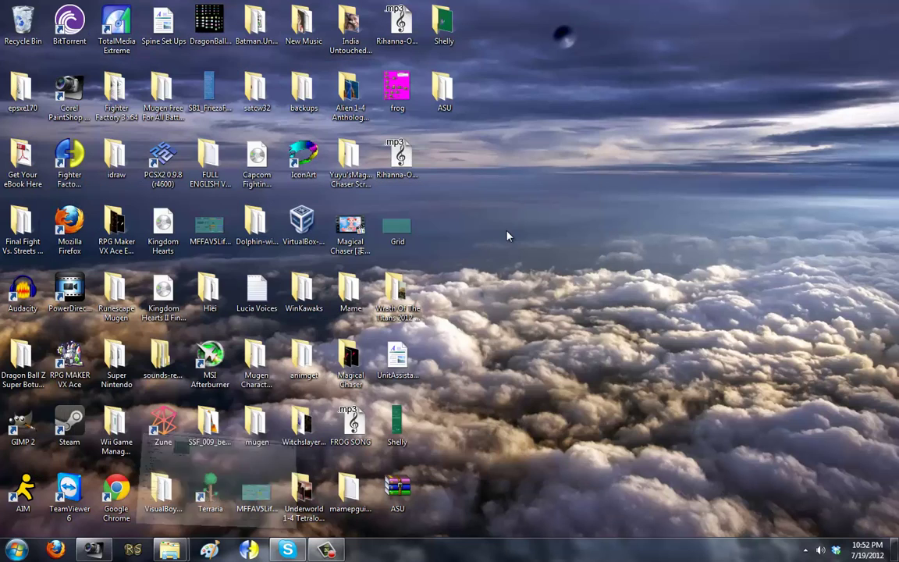
right_click(398, 428)
click(445, 48)
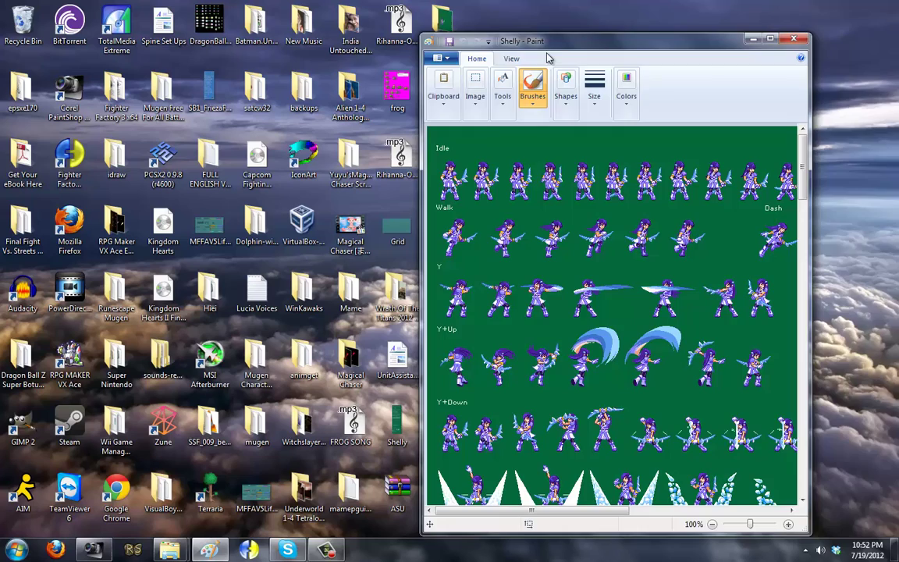
drag(548, 43, 898, 47)
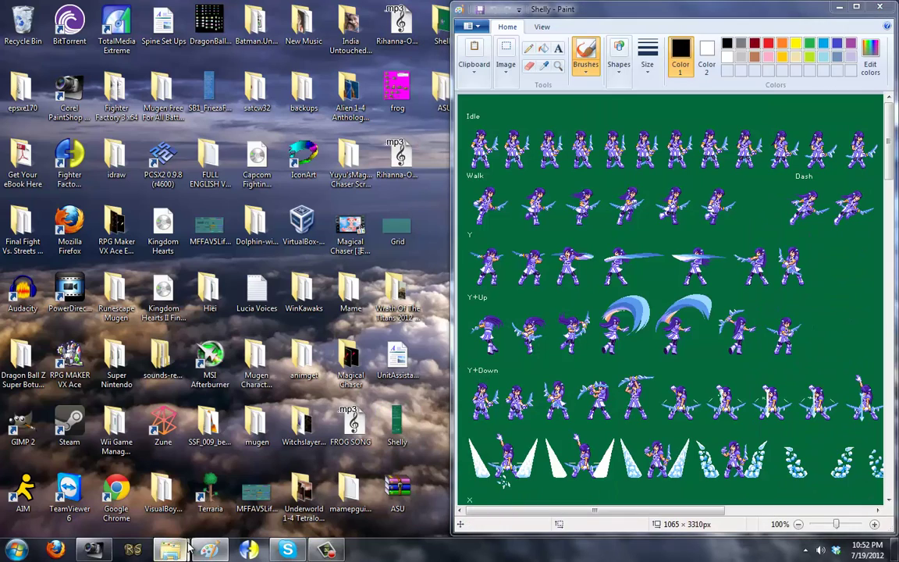
Open Stance000 from the Shelly folder in IDraw3 and close the folder window
mouse_move(169, 550)
click(255, 475)
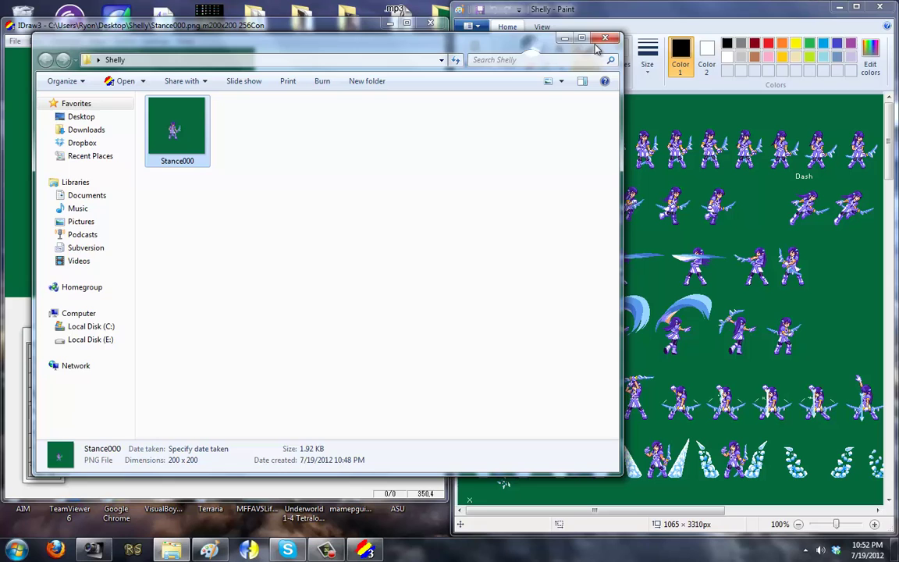
click(602, 36)
Zoom the Shelly sheet in Paint to 400% and pick its green background as both Color 1 and Color 2
click(602, 21)
click(541, 26)
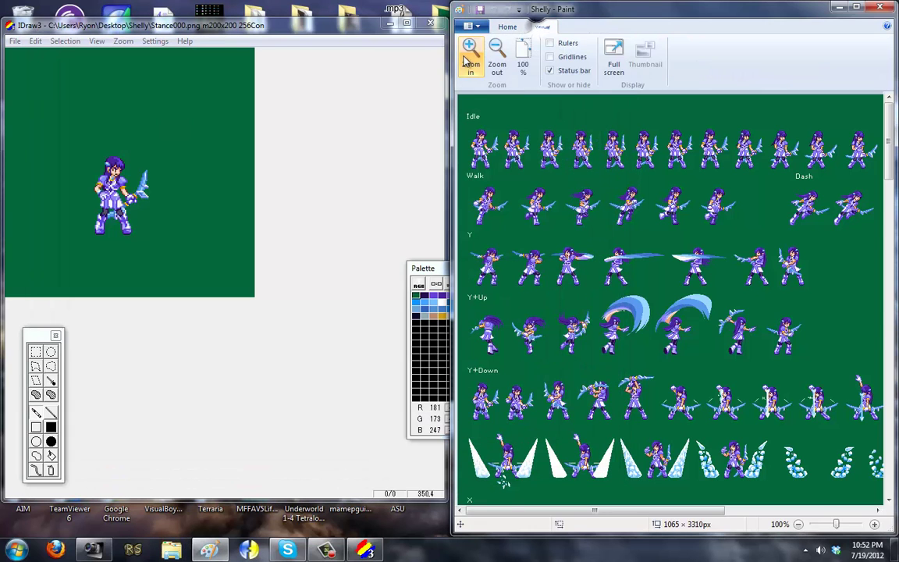
click(470, 53)
click(471, 53)
click(471, 53)
click(507, 27)
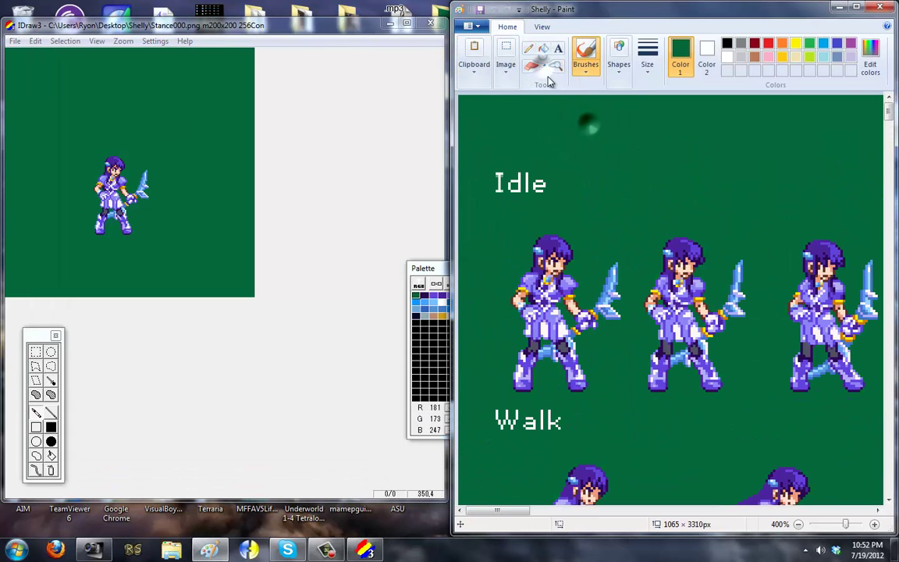
Turn on transparent selection in Paint
click(506, 67)
click(510, 119)
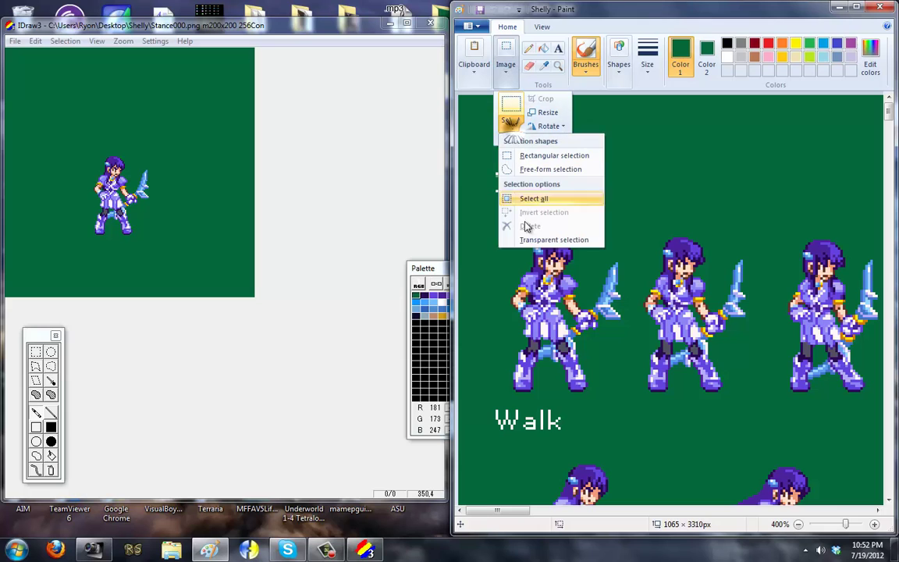
click(524, 243)
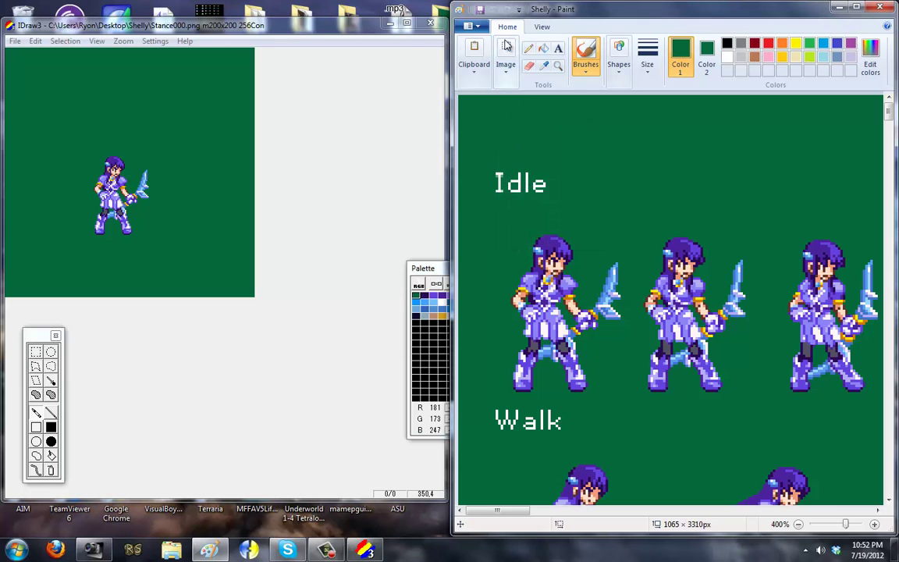
Erase the first Idle sprite from the Shelly sheet with the Eraser, using the green background color
click(529, 65)
drag(555, 242, 544, 262)
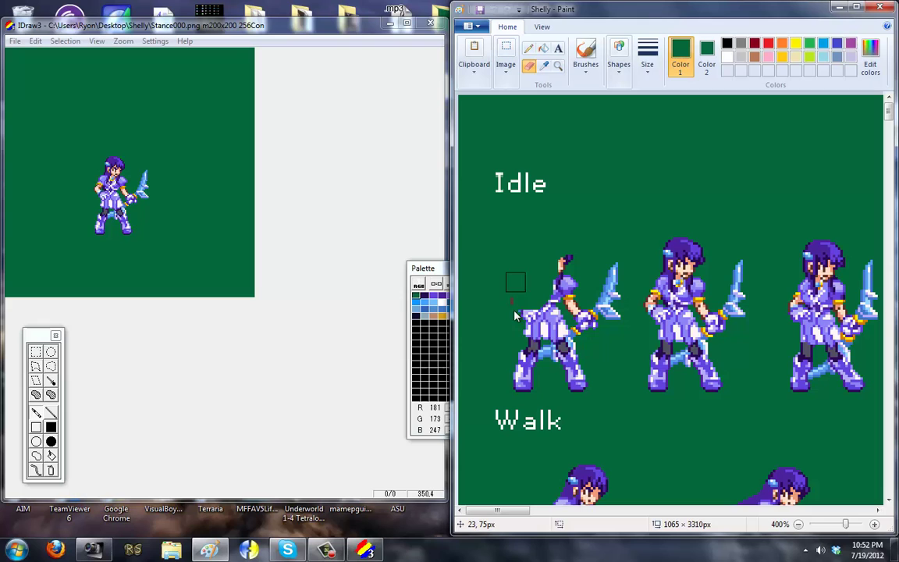
mouse_move(614, 261)
mouse_down()
mouse_move(572, 350)
mouse_move(542, 379)
mouse_move(522, 382)
mouse_move(576, 255)
mouse_move(561, 293)
mouse_move(588, 292)
mouse_up()
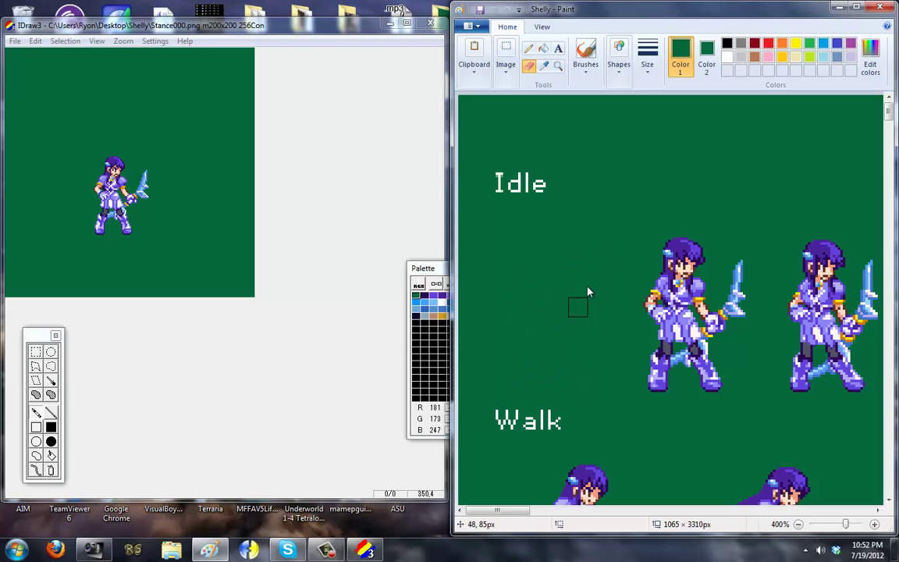
Cut the second Idle sprite with a selection about 55 × 82 px and paste it over the stance sprite in the enlarged IDraw3 view
click(506, 55)
click(508, 110)
drag(624, 219, 759, 422)
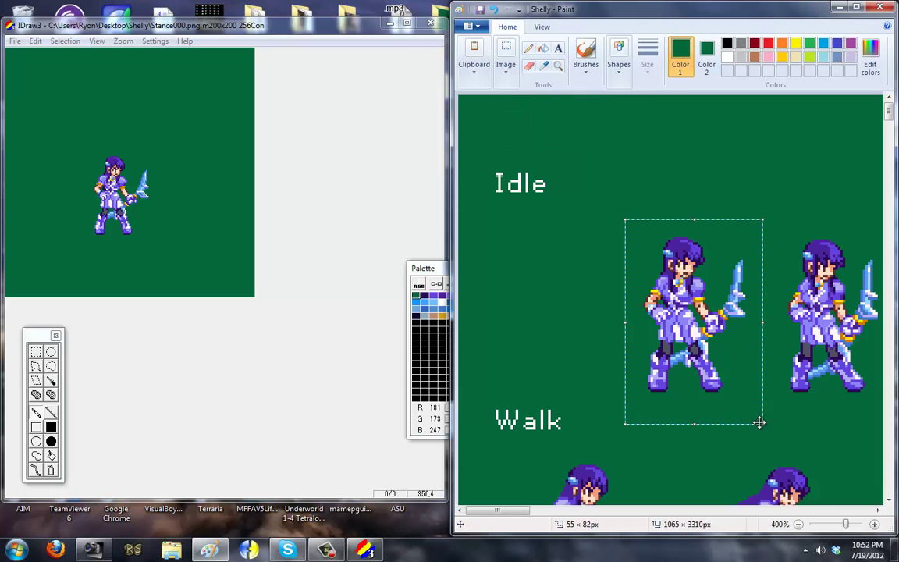
key(ctrl+x)
click(123, 41)
click(131, 84)
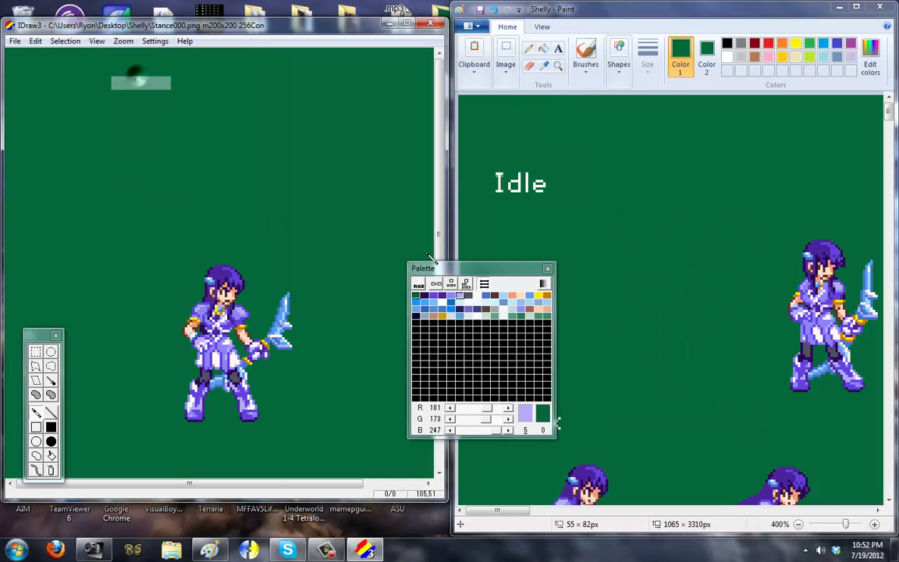
key(ctrl+v)
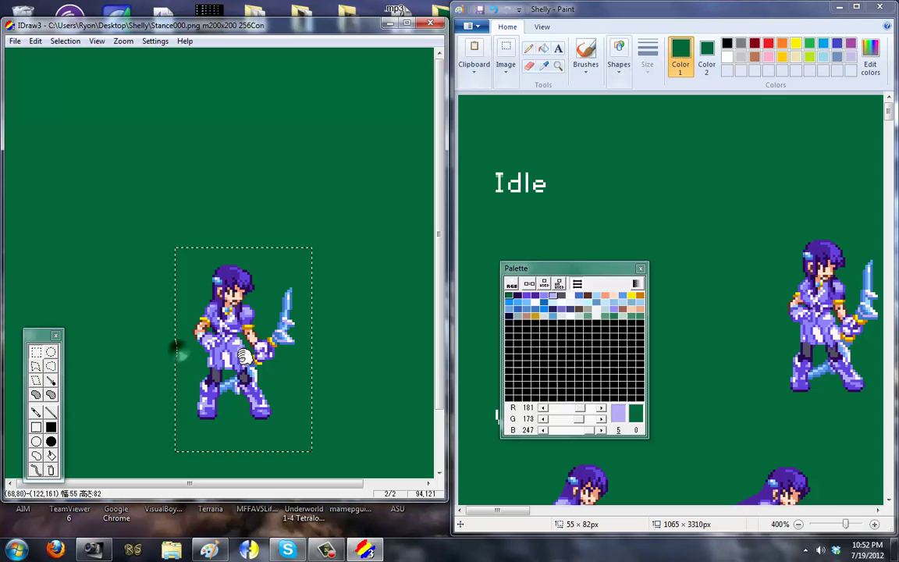
Save the IDraw3 image as the PNG file Stance001 in the Shelly folder
click(14, 41)
click(44, 97)
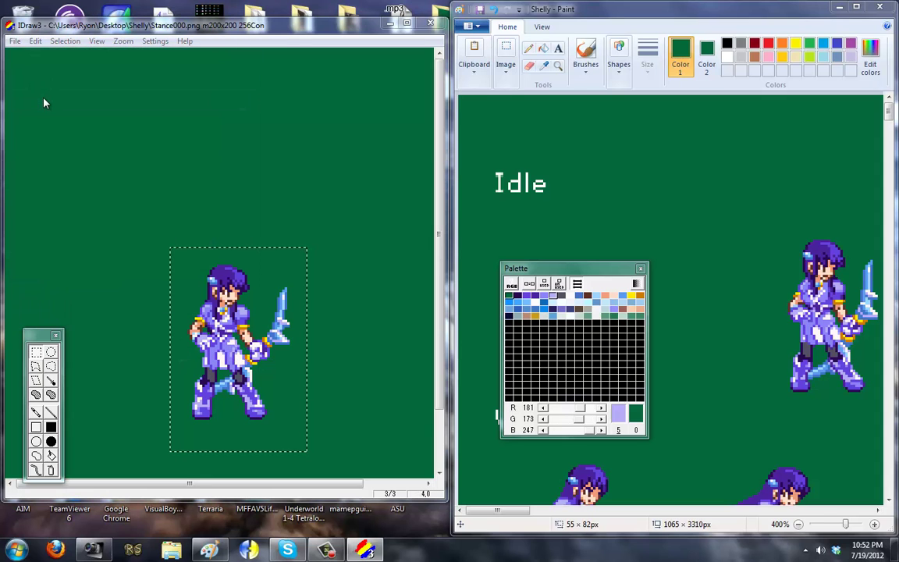
text(Stance00)
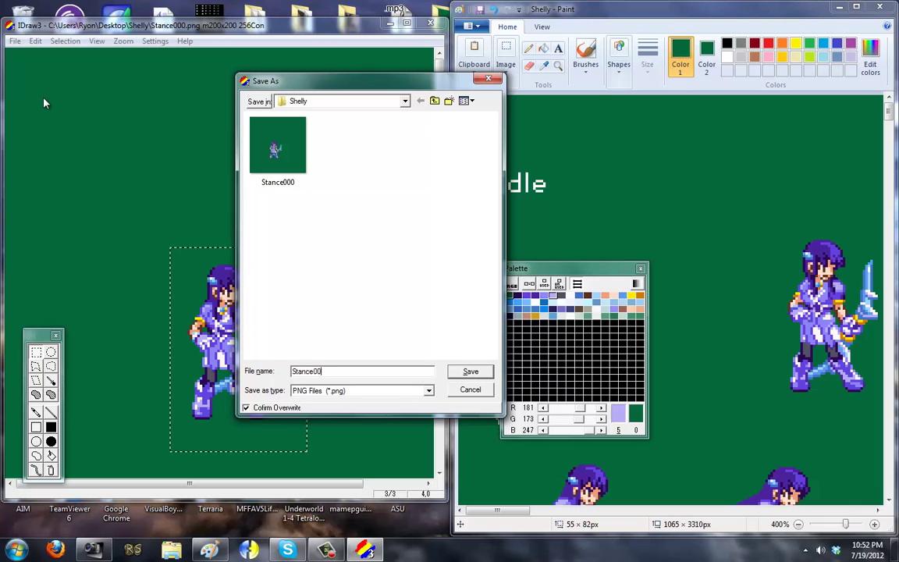
text(1)
key(Return)
Cut the third Idle sprite with a selection about 54 × 93 px and paste it aligned over the previous sprite in IDraw3
drag(492, 511, 539, 516)
mouse_move(617, 421)
mouse_down()
mouse_move(541, 245)
mouse_move(483, 192)
mouse_up()
key(ctrl+x)
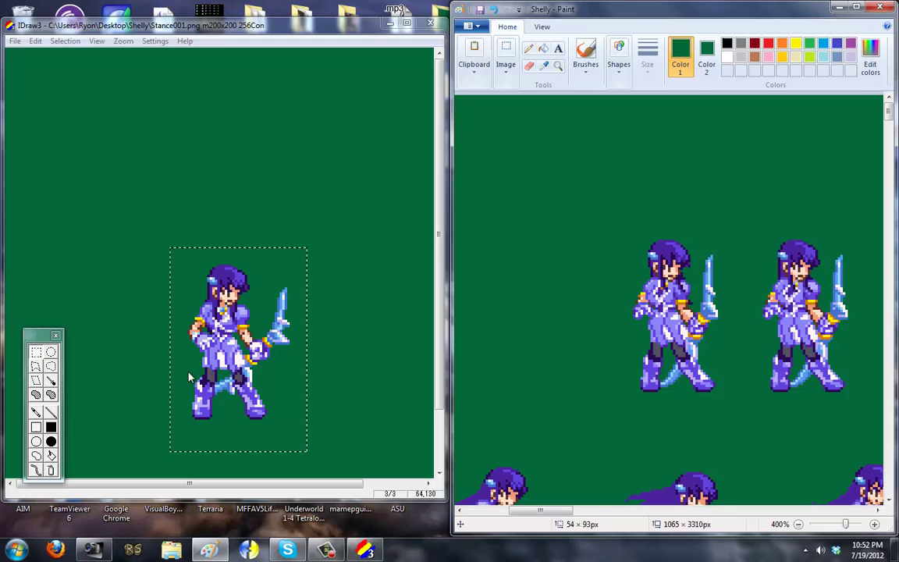
click(235, 339)
key(ctrl+v)
drag(225, 343, 227, 334)
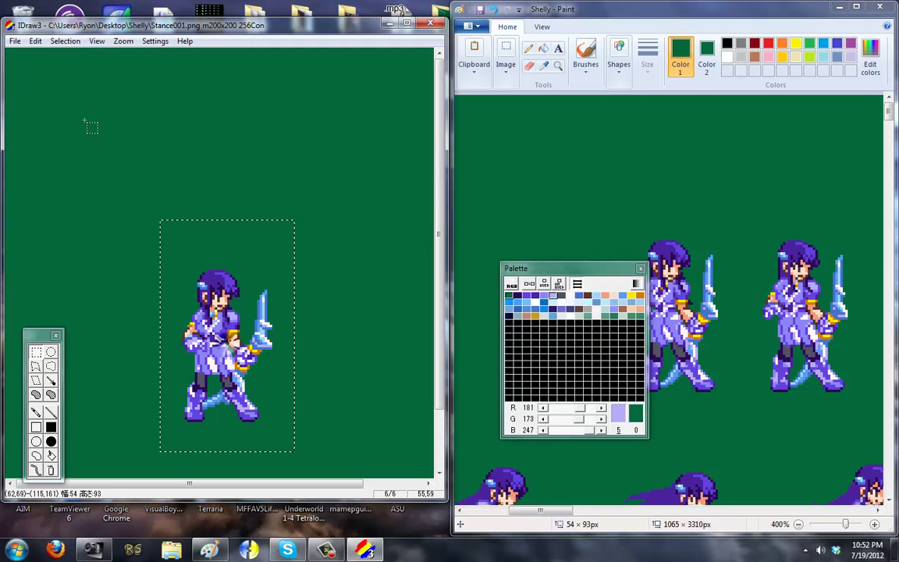
Save the IDraw3 image as the PNG file Stance002 and move the palette off the next Idle sprite
click(17, 42)
click(43, 92)
text(Stance0)
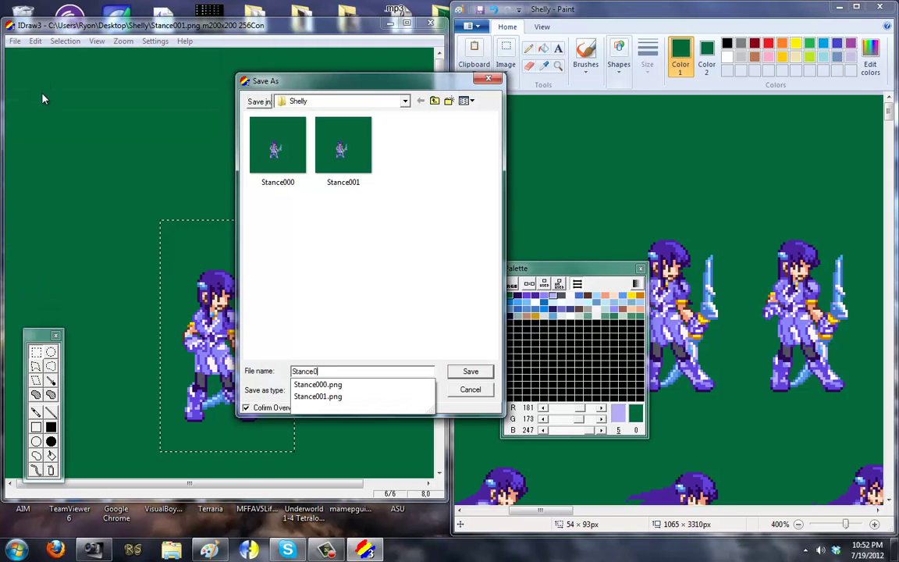
text(02)
key(Return)
drag(551, 268, 455, 288)
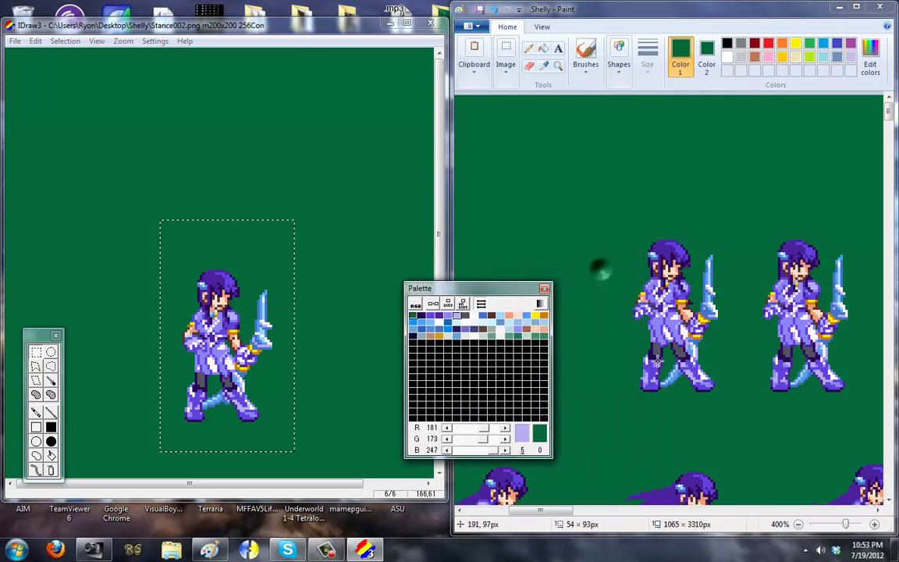
Cut the fourth Idle sprite from Paint with a selection about 59 × 91 px and paste it over the previous sprite in IDraw3
drag(741, 414, 595, 187)
key(ctrl+x)
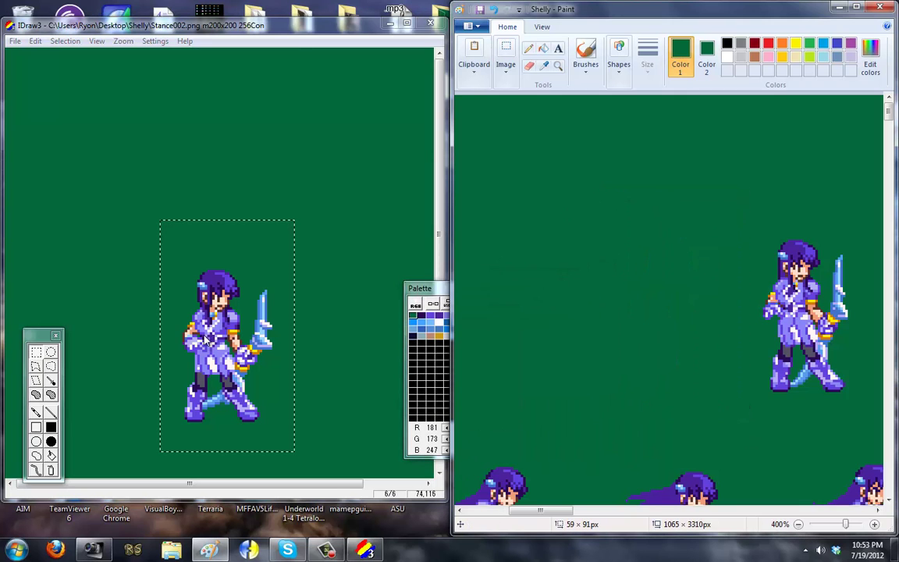
click(215, 341)
key(ctrl+v)
drag(215, 341, 218, 339)
Save the IDraw3 image as the PNG file Stance003 in the Shelly folder
click(21, 43)
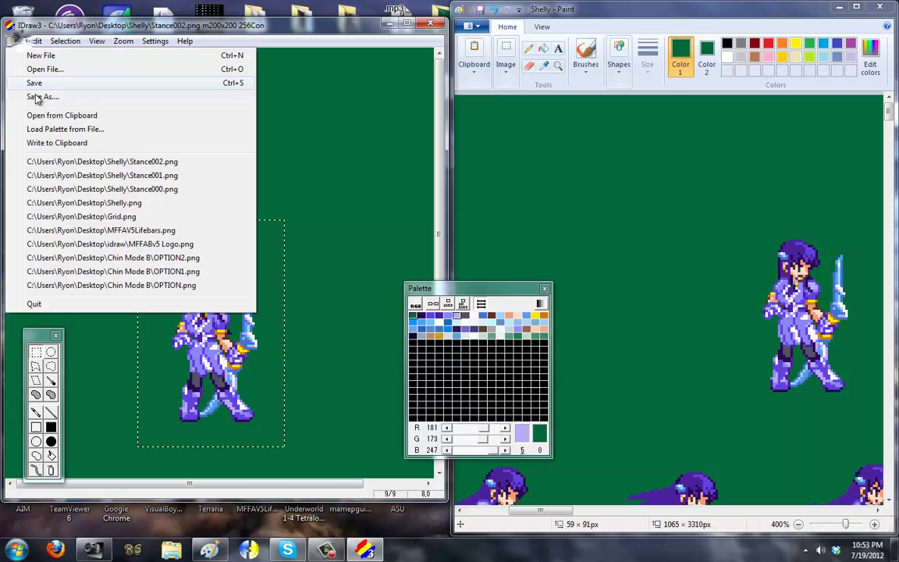
click(35, 96)
text(Stance00)
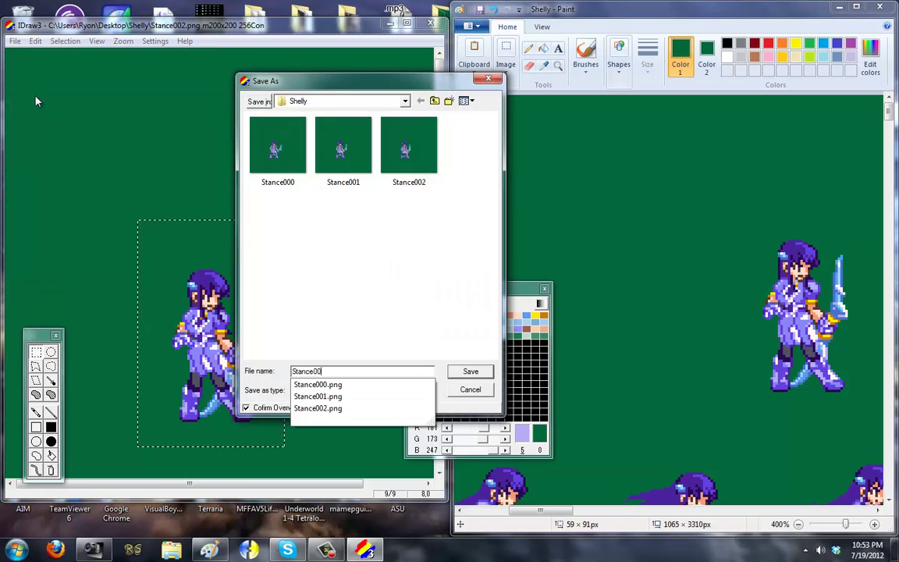
text(3)
key(Return)
Cut the fifth Idle sprite from Paint with a selection about 60 × 97 px and paste it over the previous sprite in IDraw3
drag(540, 511, 587, 515)
drag(669, 417, 523, 180)
key(ctrl+x)
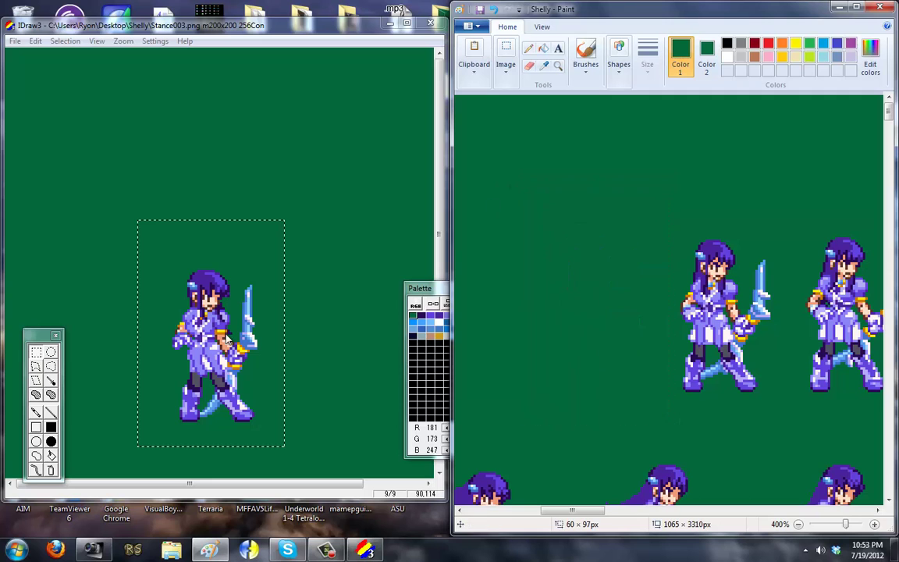
click(227, 341)
key(ctrl+v)
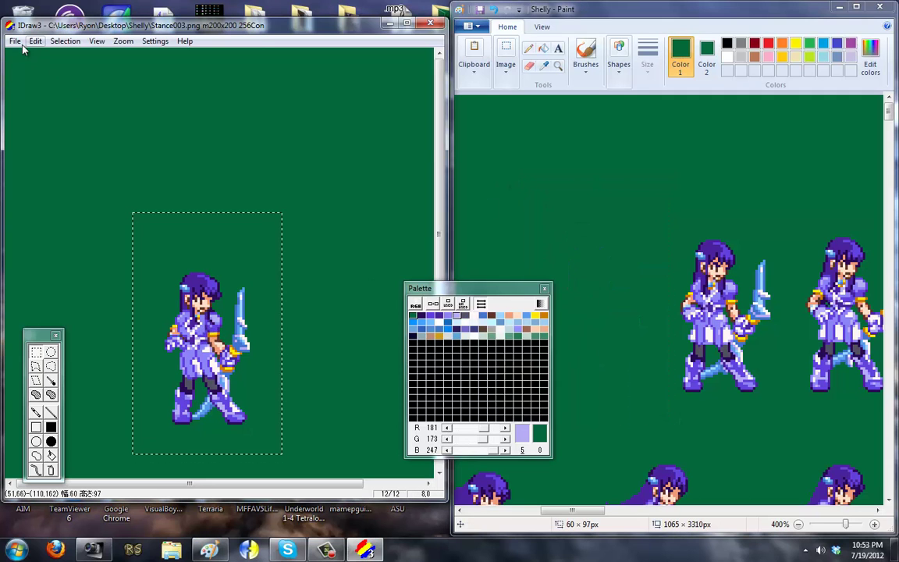
Save the IDraw3 image as the PNG file Stance004 in the Shelly folder
click(16, 42)
click(29, 93)
text(Stanc)
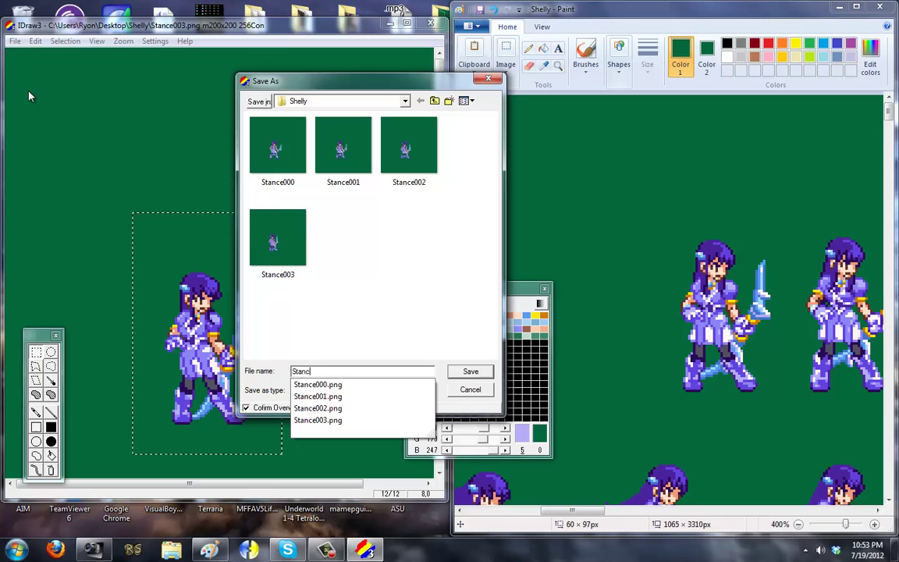
text(e004)
key(Return)
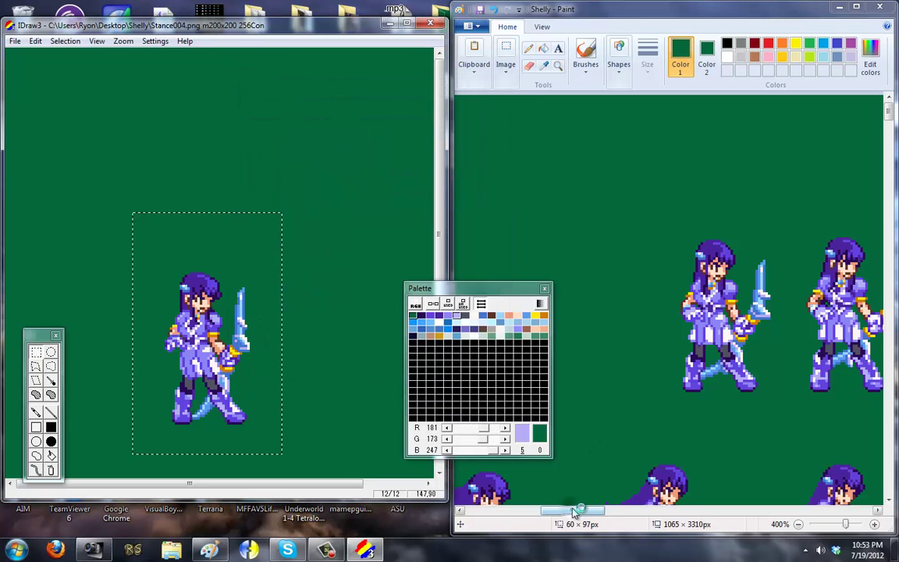
Cut the sixth Idle sprite from Paint with a selection about 48 × 83 px and paste it over the previous sprite in IDraw3
drag(573, 511, 596, 511)
drag(638, 418, 518, 211)
key(ctrl+x)
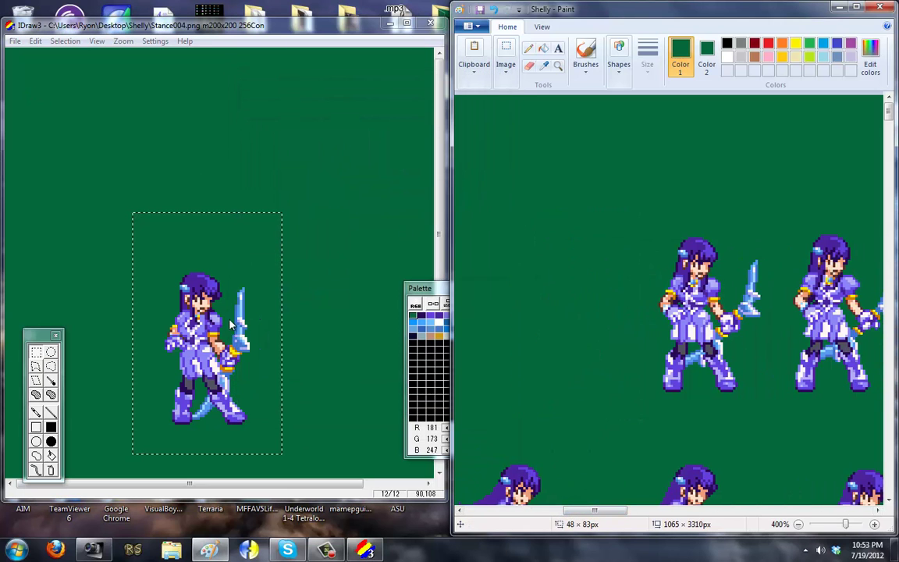
click(231, 324)
key(ctrl+v)
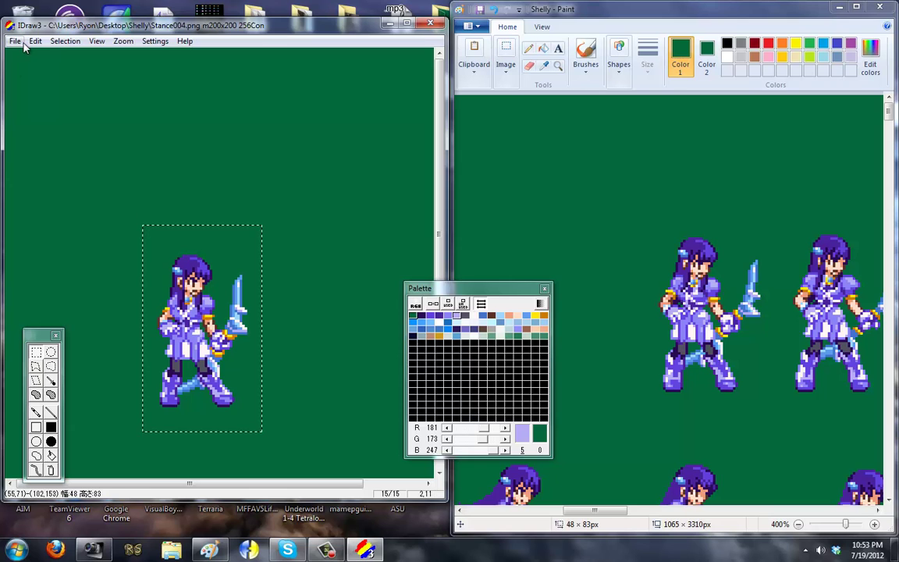
Save the IDraw3 image as the PNG file Stance005 in the Shelly folder
click(15, 40)
click(27, 94)
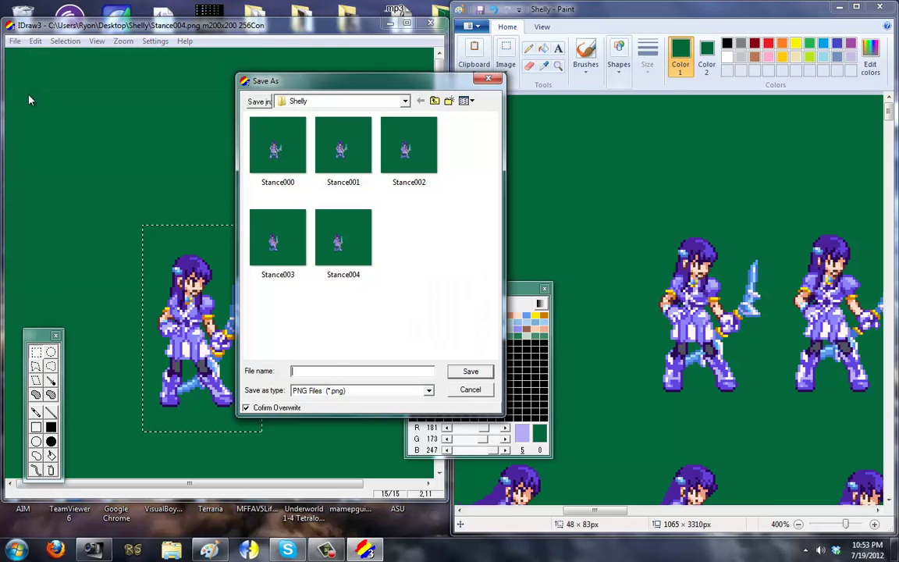
text(Stance005)
key(Return)
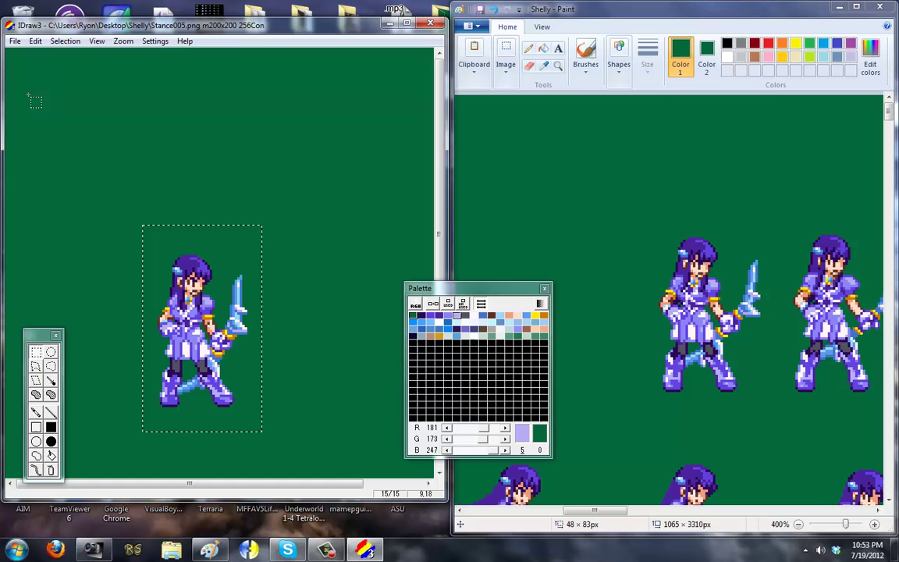
Cut the seventh Idle sprite from Paint with a selection about 56 × 89 px and paste it over the previous sprite in IDraw3
drag(624, 518, 637, 517)
mouse_move(682, 422)
mouse_down()
mouse_move(668, 381)
mouse_move(544, 199)
mouse_up()
key(ctrl+x)
click(202, 323)
key(ctrl+v)
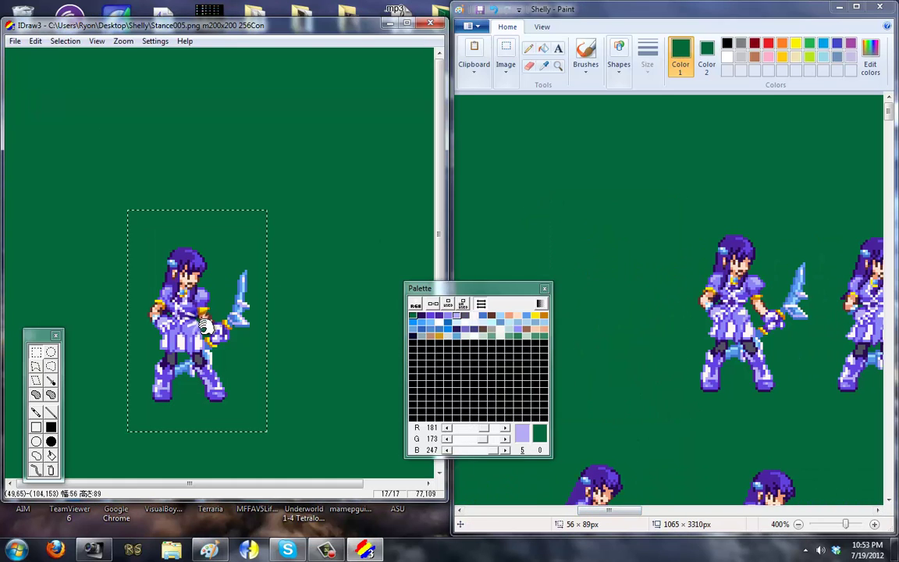
Save the IDraw3 image as the PNG file Stance006 in the Shelly folder
click(18, 41)
click(36, 94)
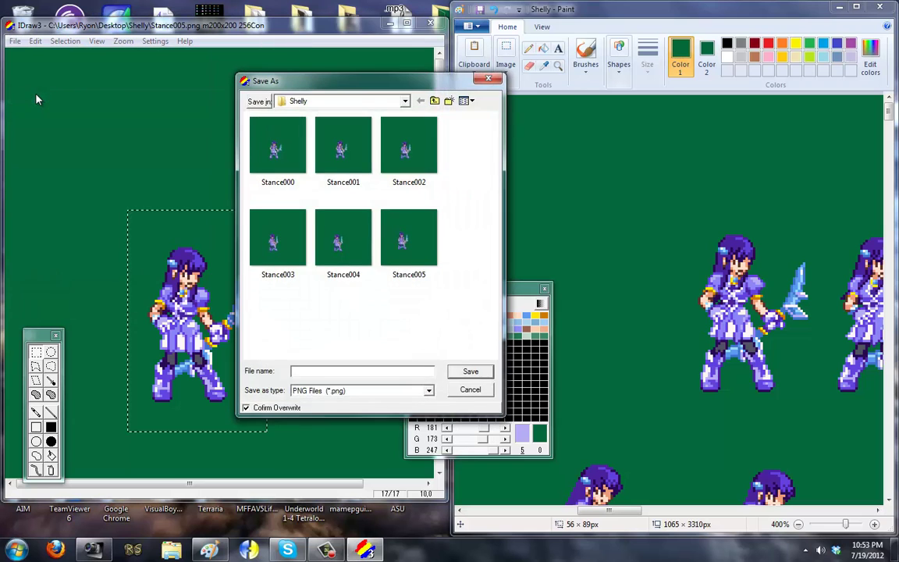
text(Stance006)
key(Return)
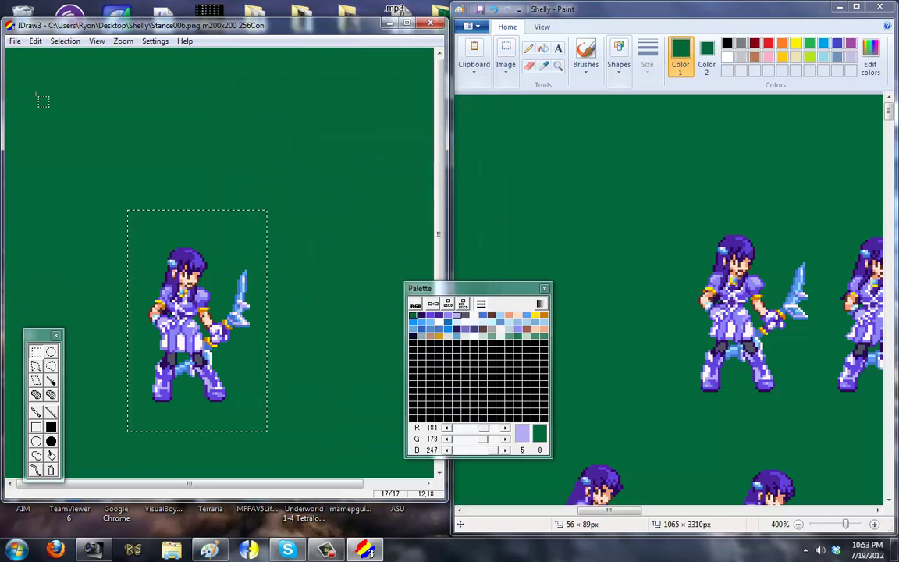
Cut the eighth Idle sprite from Paint with a selection about 64 × 89 px and paste it aligned over the previous sprite in IDraw3
drag(624, 511, 652, 510)
drag(482, 199, 643, 427)
key(ctrl+x)
click(195, 320)
key(ctrl+v)
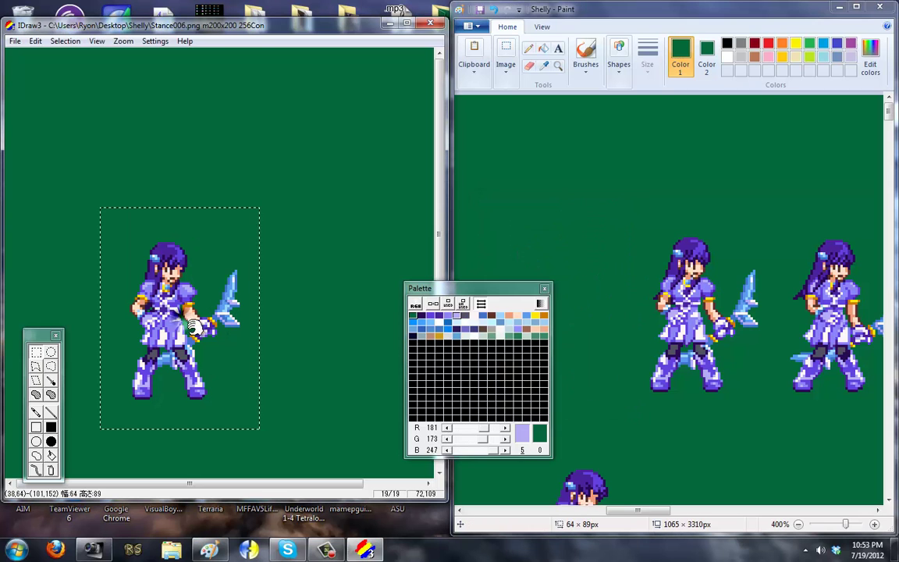
click(185, 319)
Save the IDraw3 image as the PNG file Stance007 in the Shelly folder
click(15, 41)
click(42, 94)
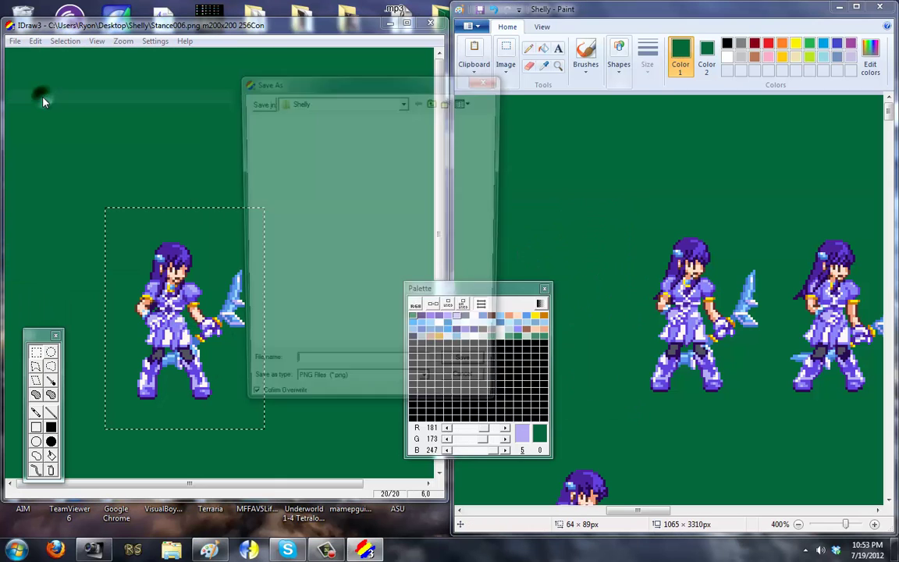
text(Stance00)
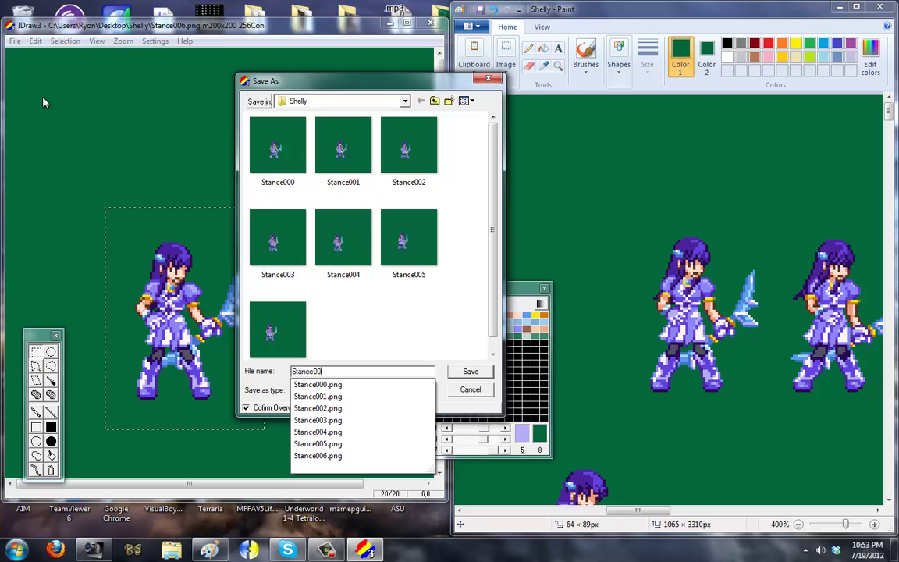
text(7)
key(Return)
Cut the ninth Idle sprite from Paint with a selection about 62 × 85 px and paste it over the previous sprite in IDraw3
drag(656, 513, 668, 513)
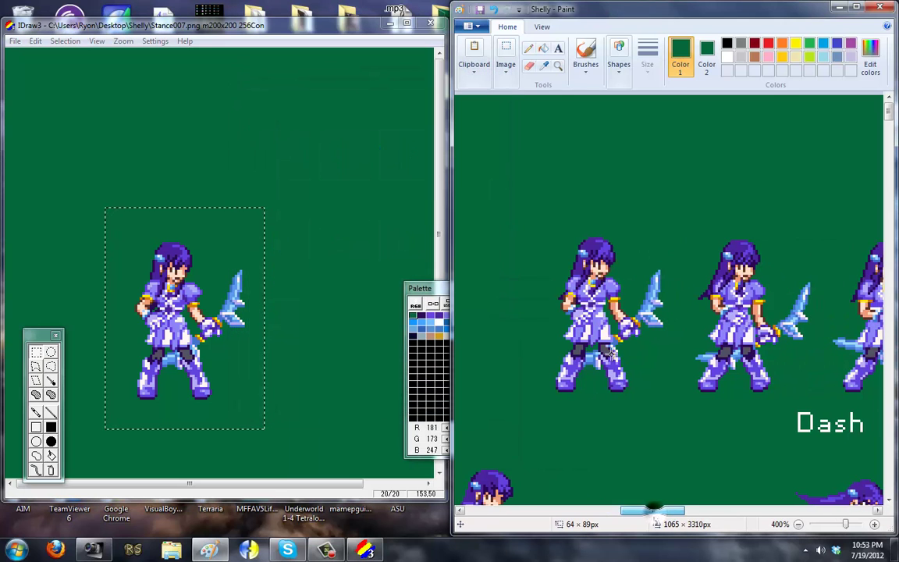
mouse_move(523, 206)
mouse_down()
mouse_move(667, 391)
mouse_move(678, 418)
mouse_up()
key(ctrl+x)
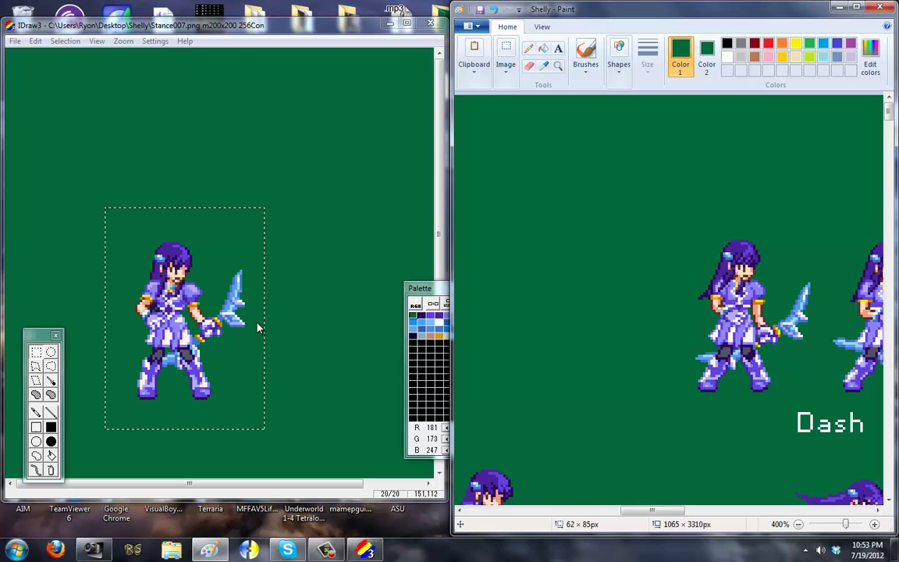
click(180, 323)
key(ctrl+v)
Save the IDraw3 image as the PNG file Stance008 in the Shelly folder
click(15, 40)
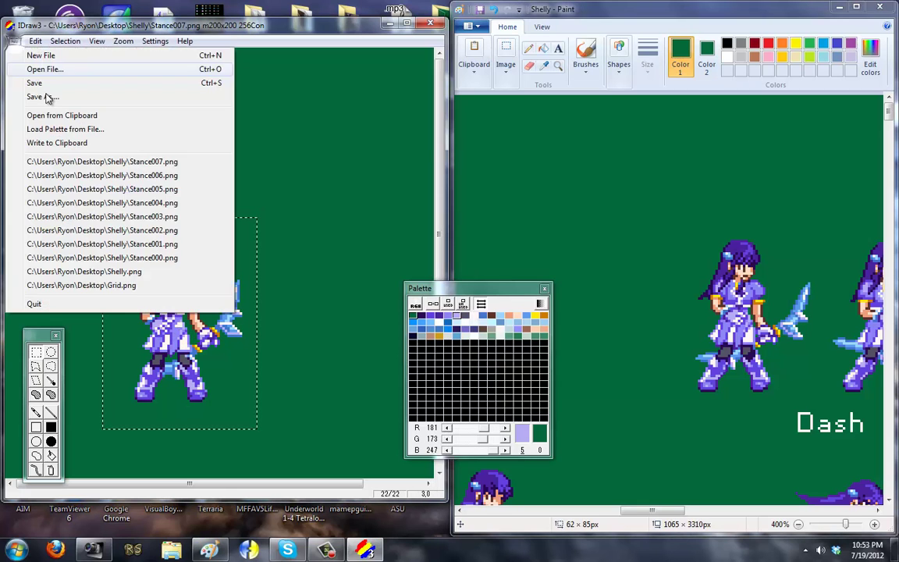
click(48, 94)
text(Stance008)
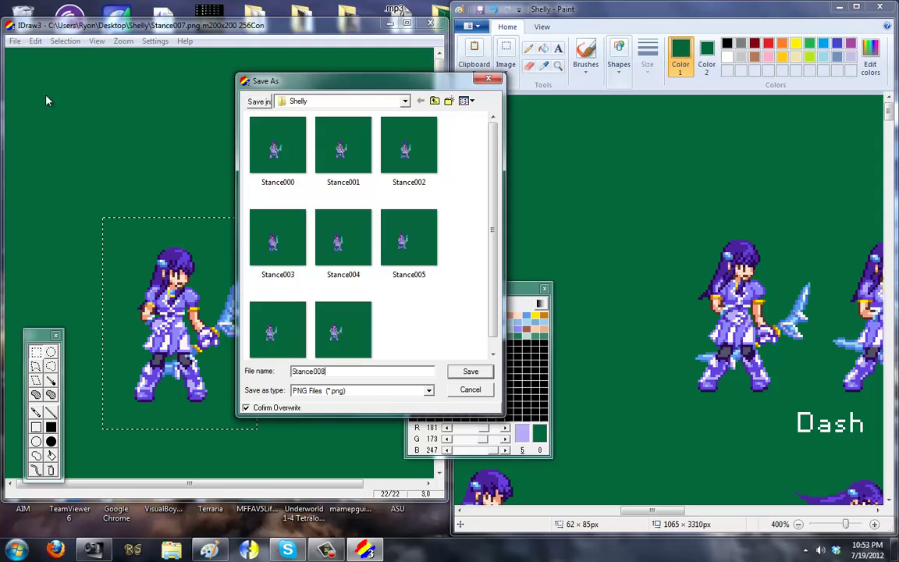
key(Return)
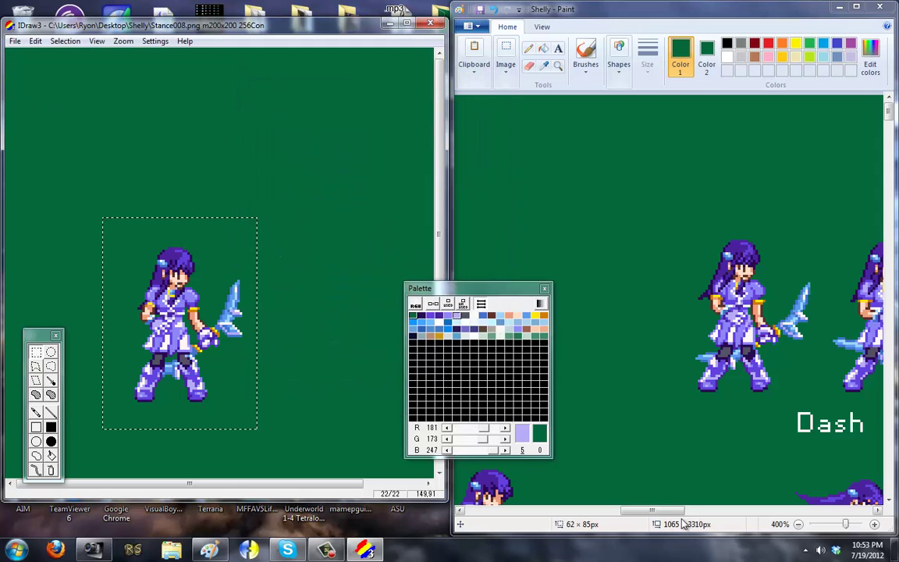
Cut the tenth Idle sprite from Paint with a selection about 75 × 87 px and paste it over the previous sprite in IDraw3
drag(676, 510, 694, 511)
drag(522, 191, 702, 401)
key(ctrl+x)
key(ctrl+v)
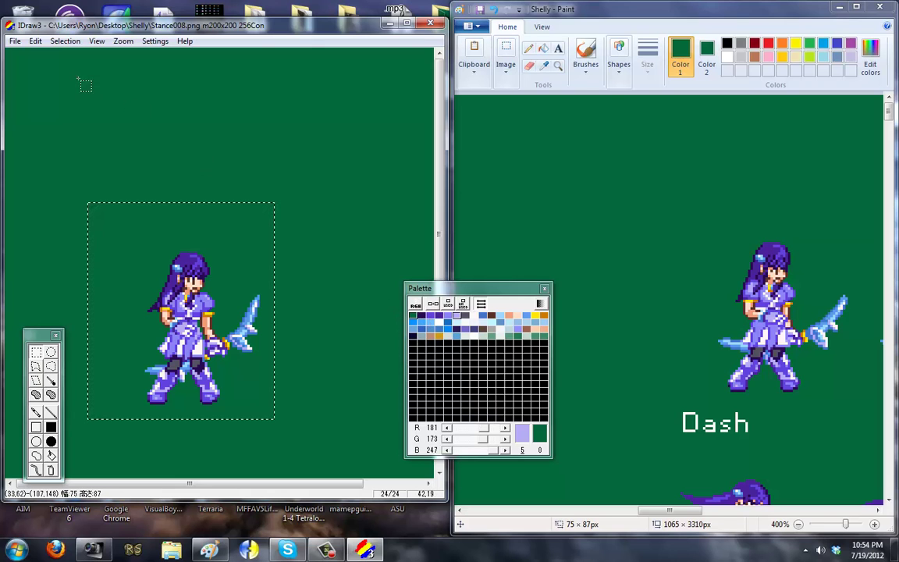
Save the IDraw3 image as the PNG file Stance009 in the Shelly folder
click(15, 41)
click(45, 94)
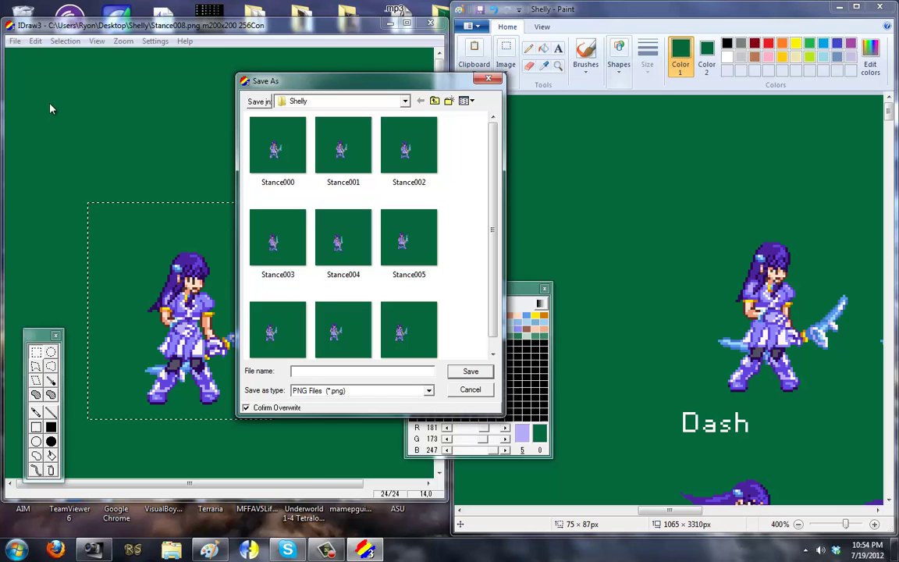
text(Stance009)
key(Return)
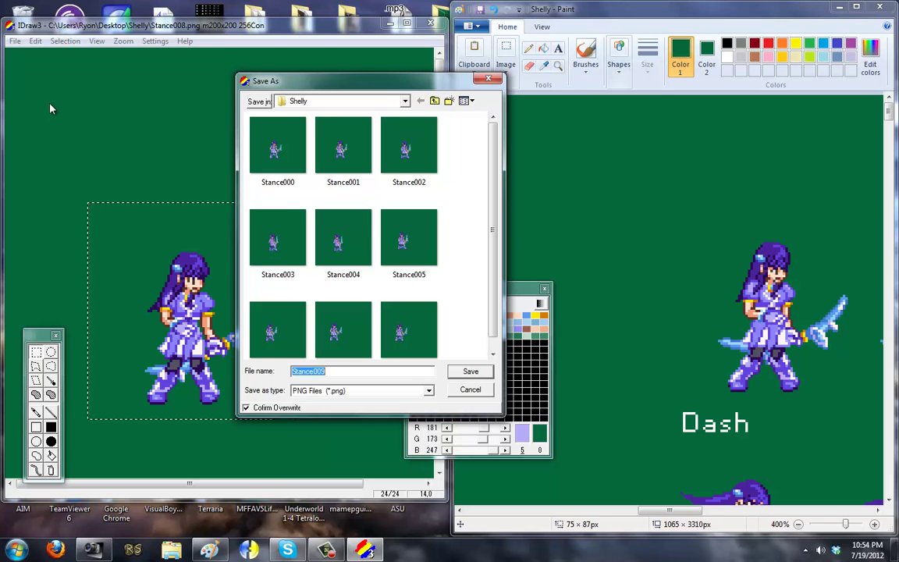
Cut the eleventh Idle sprite from Paint with a selection about 71 × 82 px and paste it over the previous sprite in IDraw3
drag(693, 511, 723, 514)
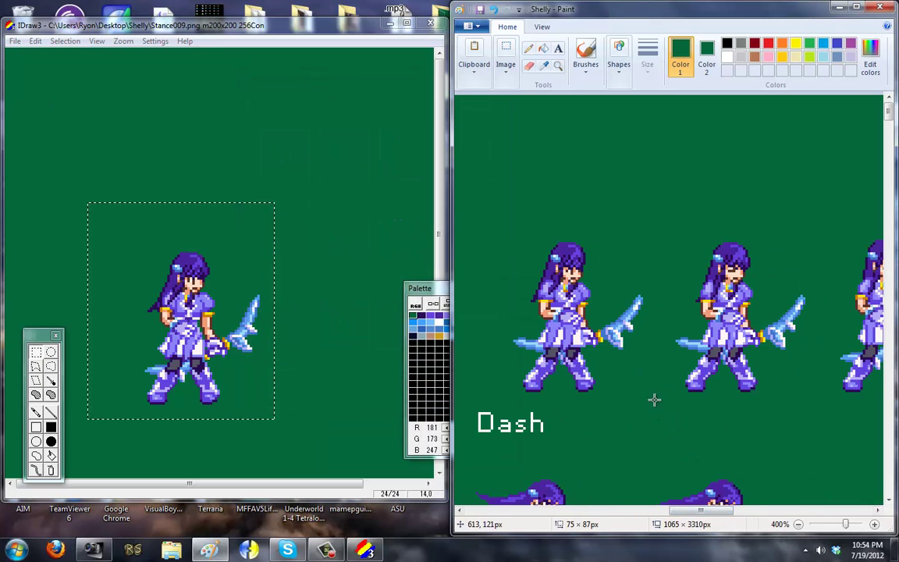
drag(657, 404, 480, 199)
key(ctrl+x)
click(180, 418)
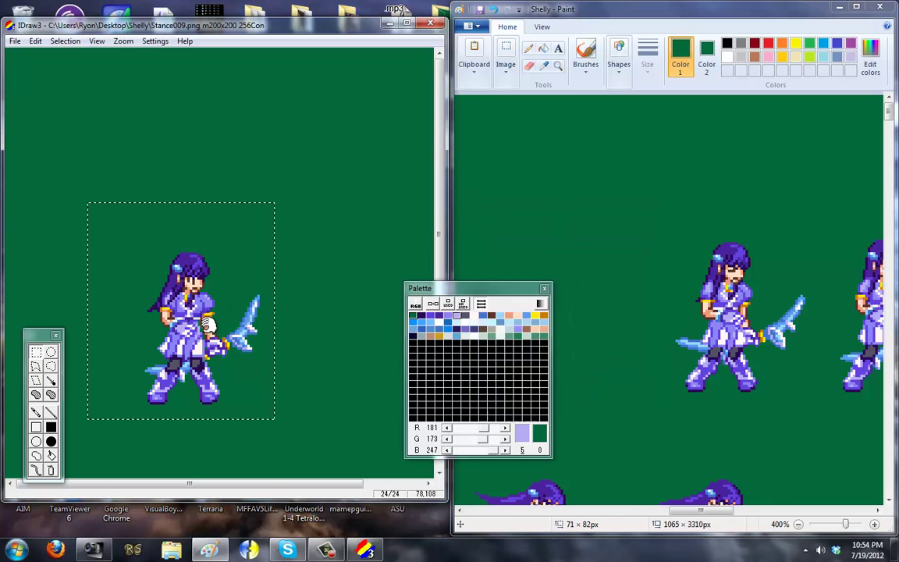
key(ctrl+v)
Save the IDraw3 image as the PNG file Stance010 in the Shelly folder
click(14, 41)
click(26, 94)
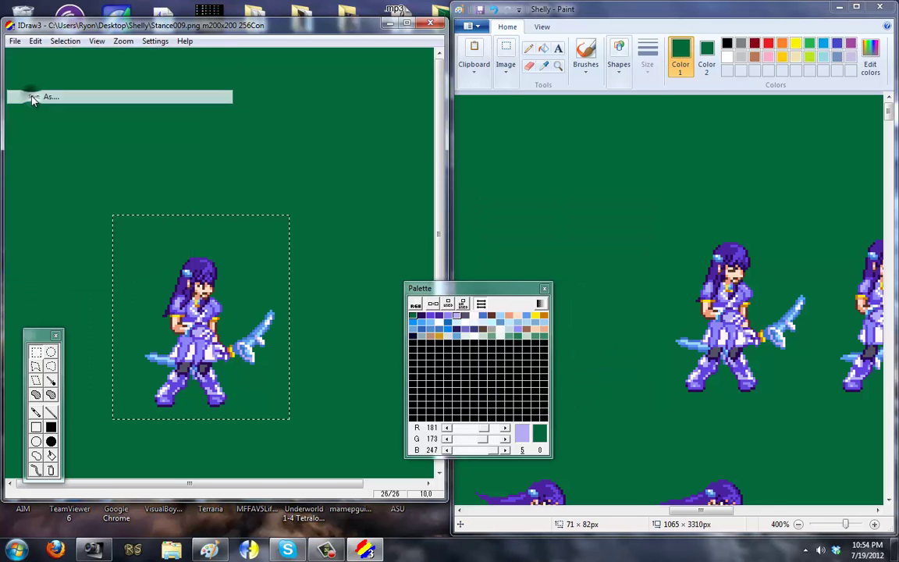
text(Stance010)
key(Return)
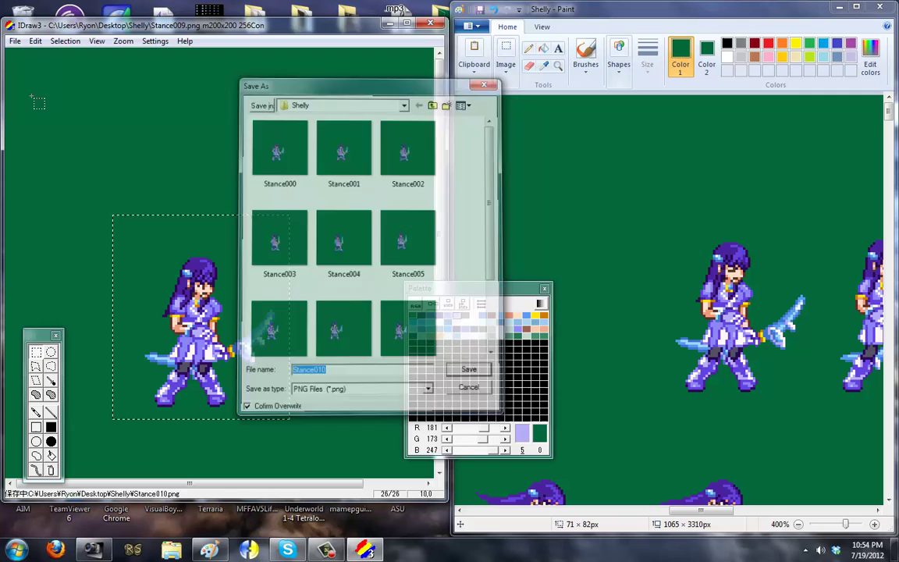
Cut the twelfth Idle sprite from Paint with a selection about 79 × 92 px and paste it over the previous sprite in IDraw3
drag(721, 513, 746, 515)
mouse_move(517, 194)
mouse_down()
mouse_move(724, 425)
mouse_move(710, 421)
mouse_up()
key(ctrl+x)
key(ctrl+v)
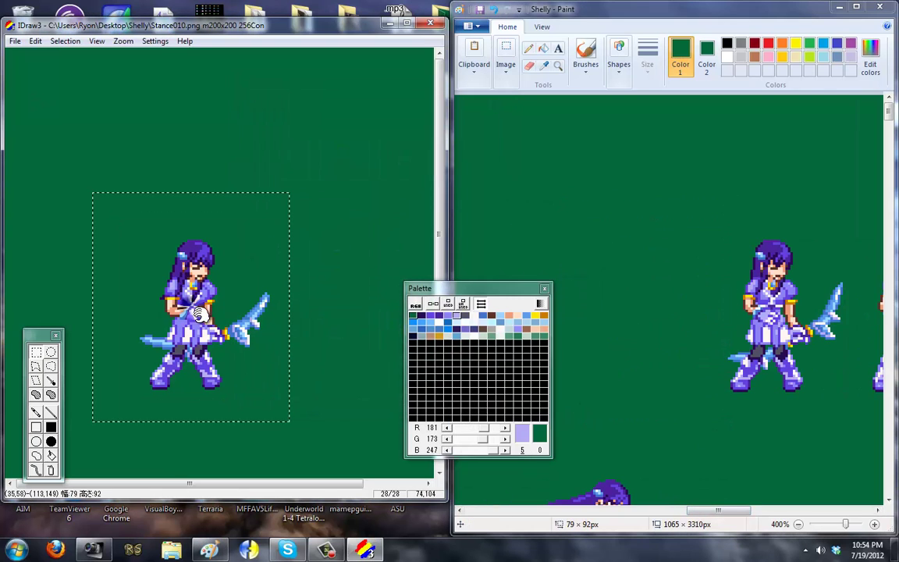
Save the IDraw3 image as the PNG file Stance011 in the Shelly folder
click(11, 41)
click(35, 95)
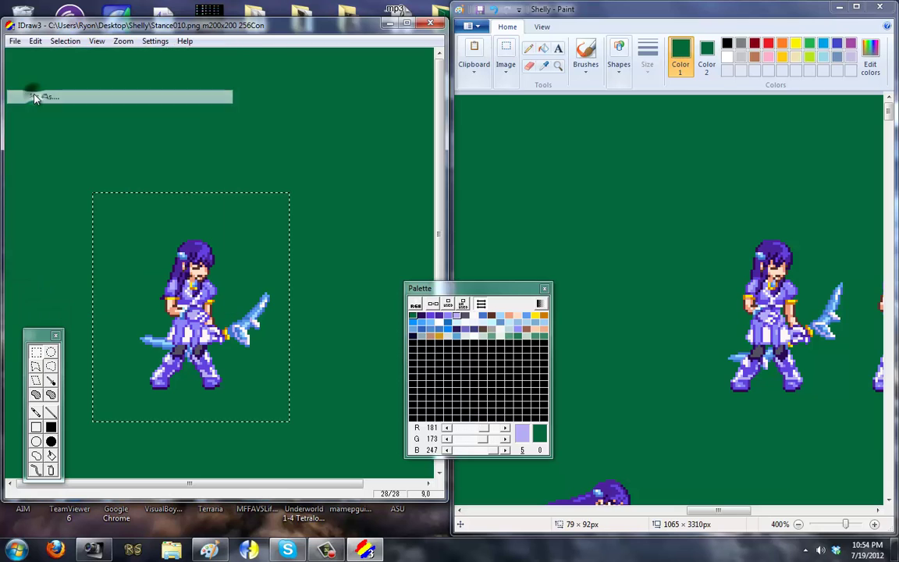
text(Stance011)
key(Return)
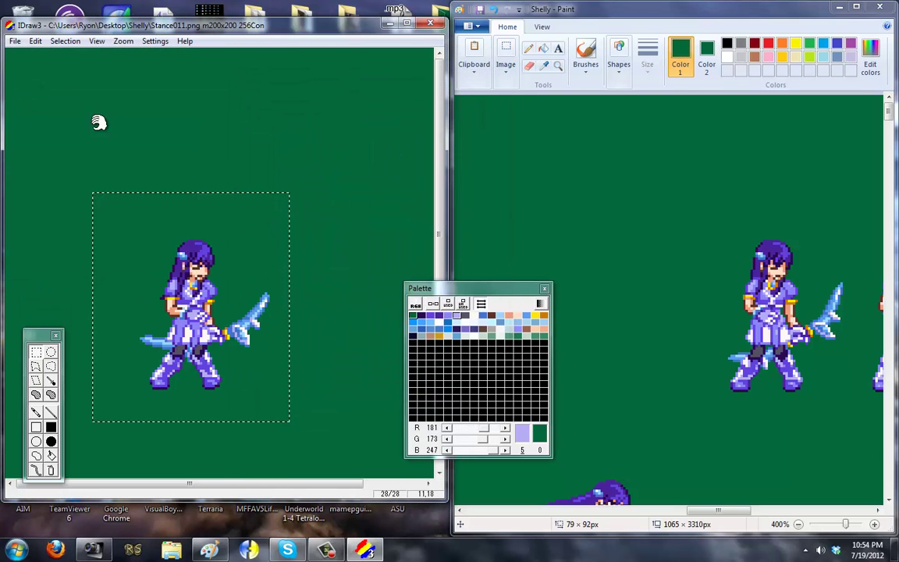
Cut the thirteenth Idle sprite from Paint with a selection about 64 × 81 px and paste it over the previous sprite in IDraw3
drag(712, 511, 753, 516)
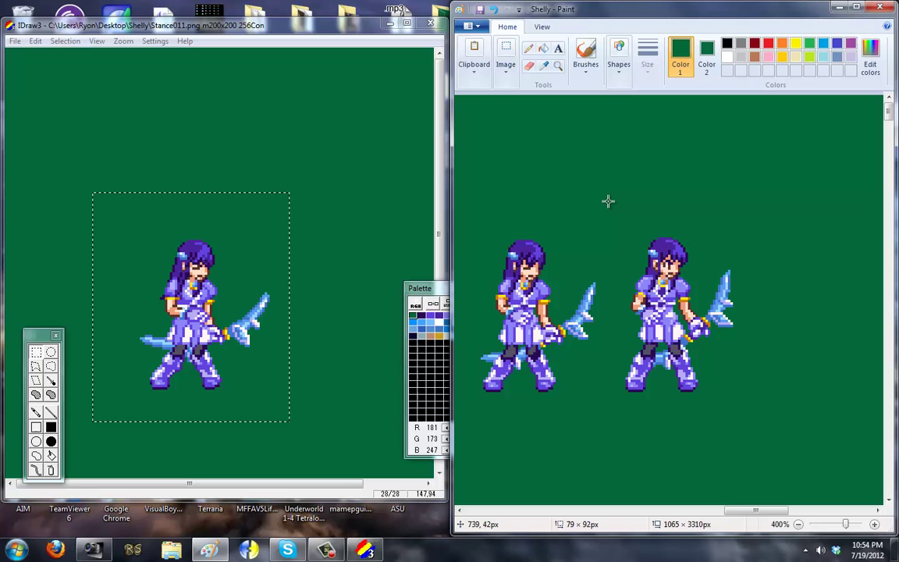
drag(610, 202, 448, 406)
key(ctrl+x)
click(198, 310)
key(ctrl+v)
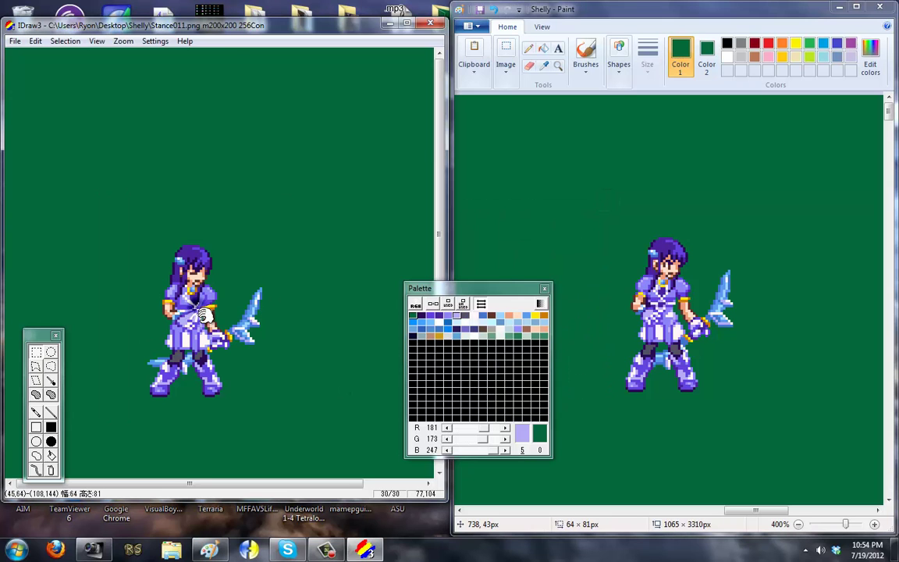
Save the IDraw3 image as the PNG file Stance012 in the Shelly folder
click(21, 44)
click(35, 99)
text(St)
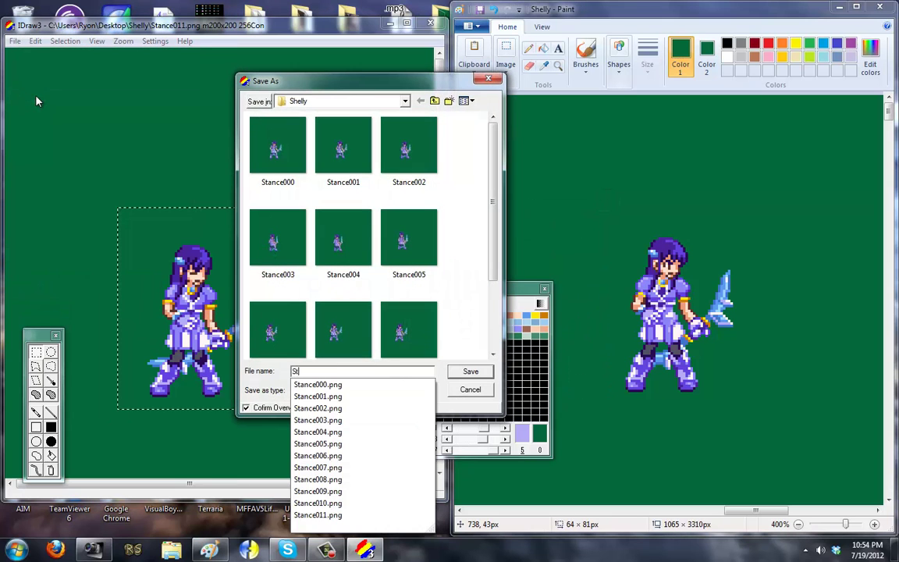
text(ance012)
key(Return)
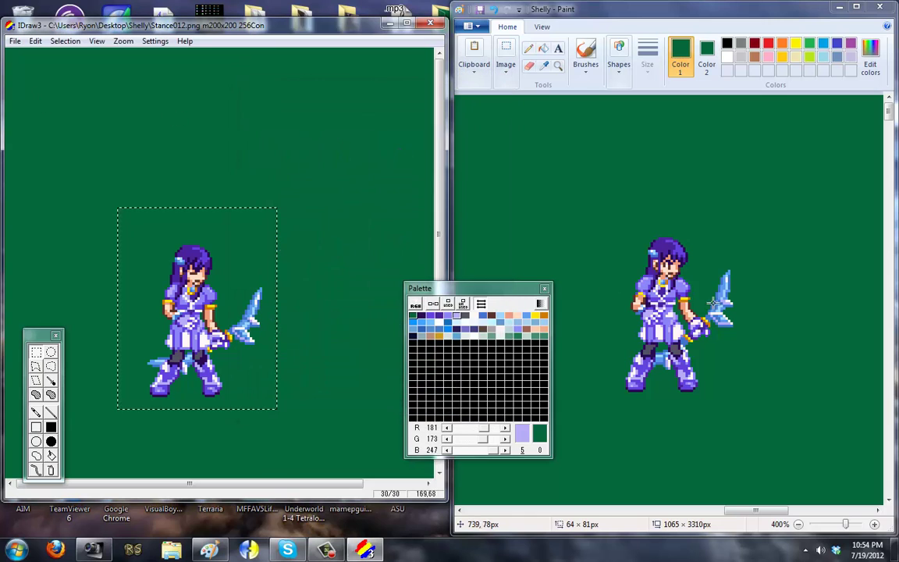
Cut the last Idle sprite from Paint with a selection about 86 × 88 px and paste it over the previous sprite in IDraw3
drag(796, 212, 588, 432)
key(Delete)
drag(764, 509, 832, 511)
click(195, 303)
key(ctrl+v)
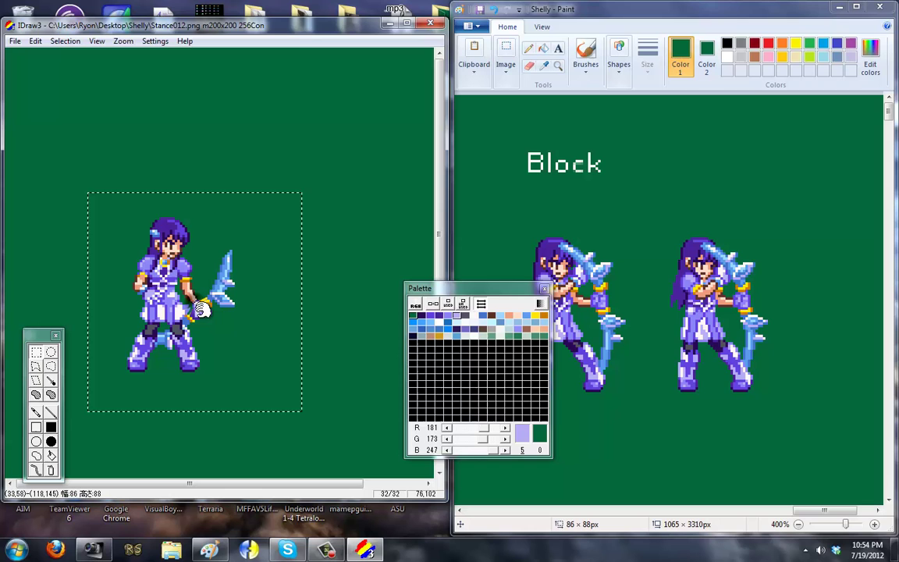
drag(195, 303, 200, 312)
Save the IDraw3 image as the PNG file Stance013 in the Shelly folder
click(15, 41)
click(47, 93)
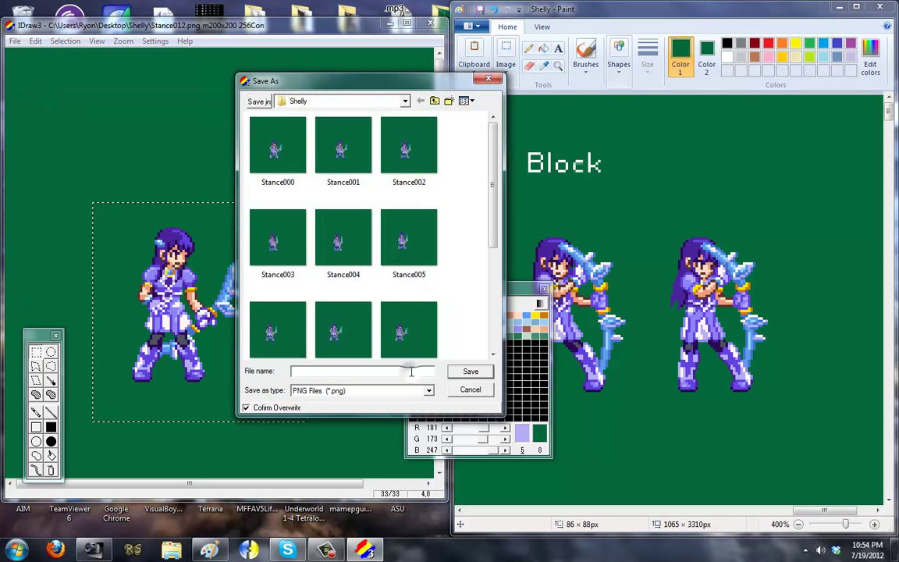
text(Sta)
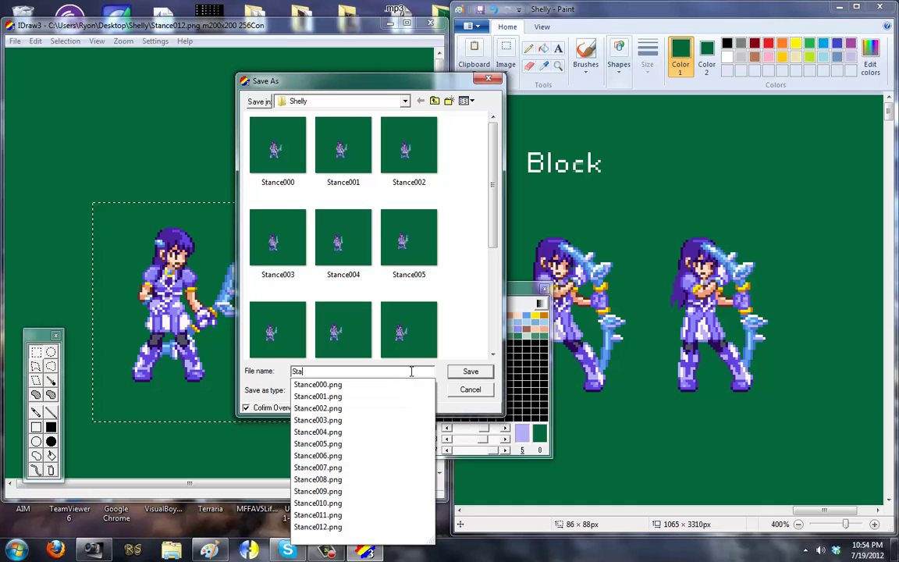
text(nce013)
key(Return)
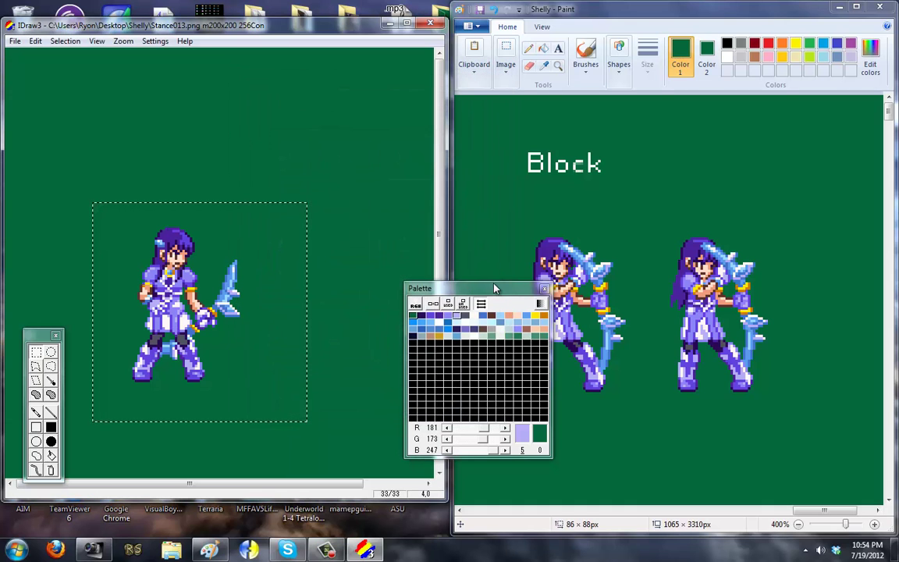
Move the palette and IDraw3 window clear of Paint's sprites, and transfer the first Block sprite, about 52 × 82 px, into IDraw3
drag(443, 338, 423, 360)
drag(339, 24, 0, 24)
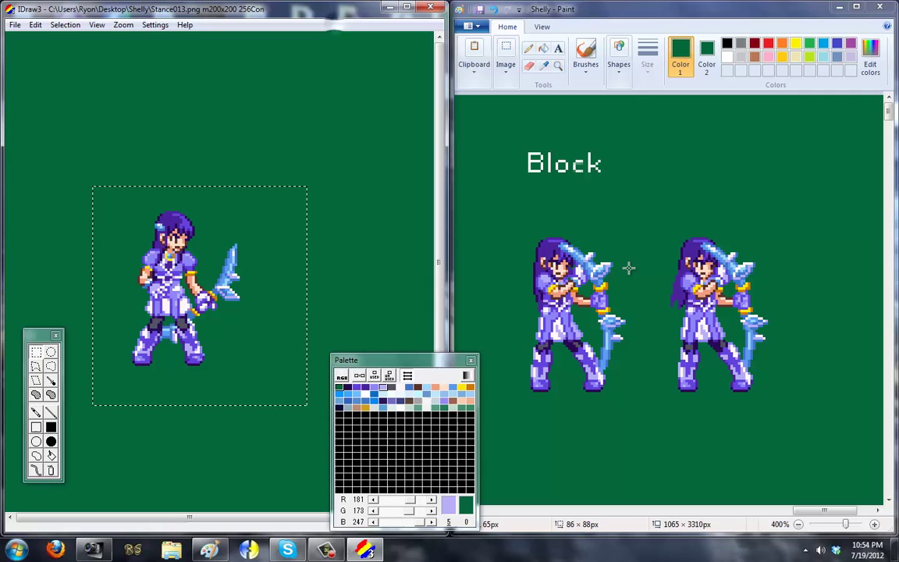
mouse_move(509, 213)
mouse_down()
mouse_move(537, 279)
mouse_move(639, 415)
mouse_up()
key(ctrl+x)
click(184, 286)
key(ctrl+v)
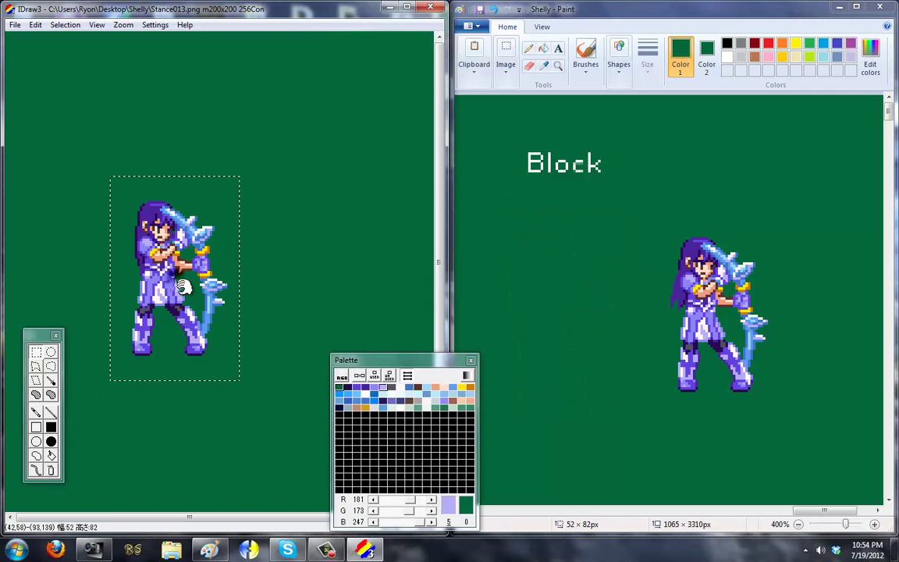
Save the IDraw3 image as the PNG file Block000 in the Shelly folder
click(18, 27)
click(37, 69)
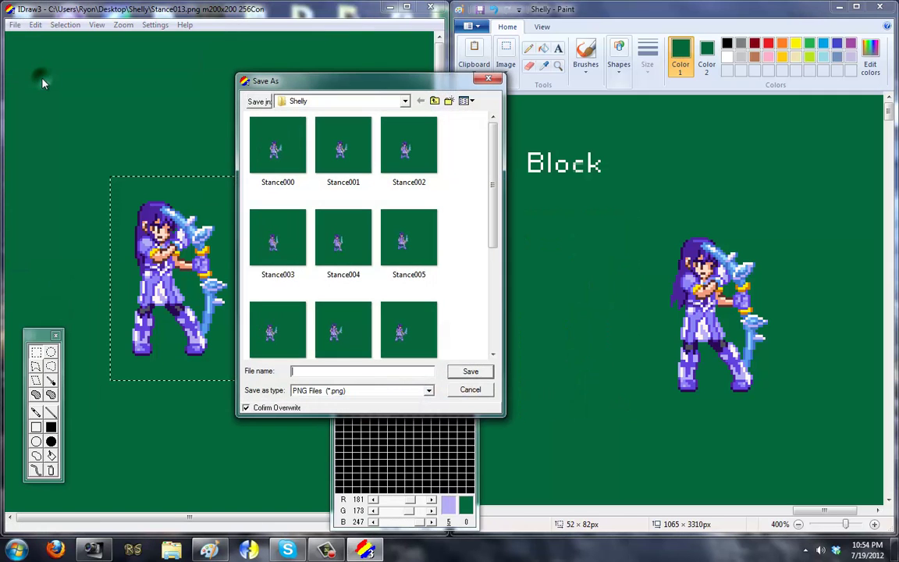
text(Block000)
key(Return)
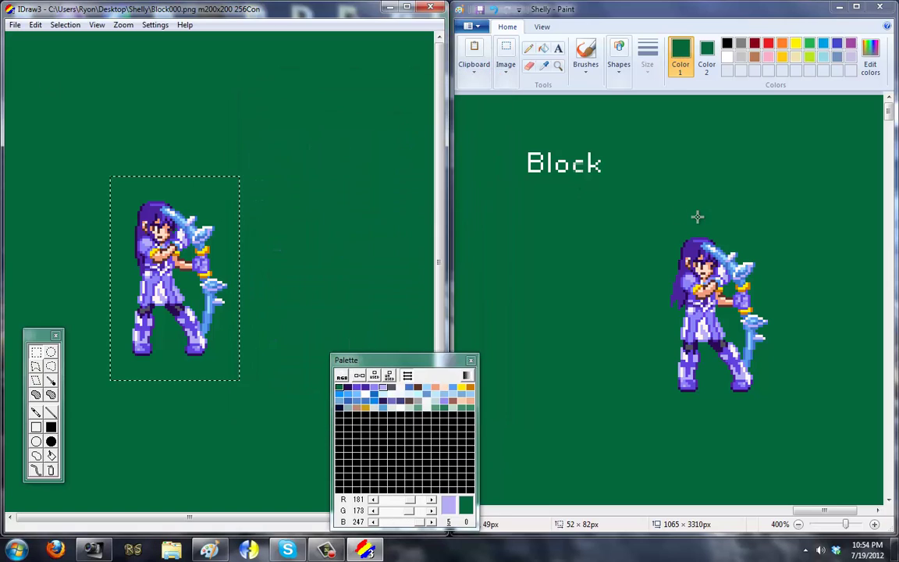
Cut the second Block sprite from Paint with a selection about 59 × 76 px and paste it over the previous sprite in IDraw3
drag(647, 221, 790, 406)
key(ctrl+x)
click(155, 270)
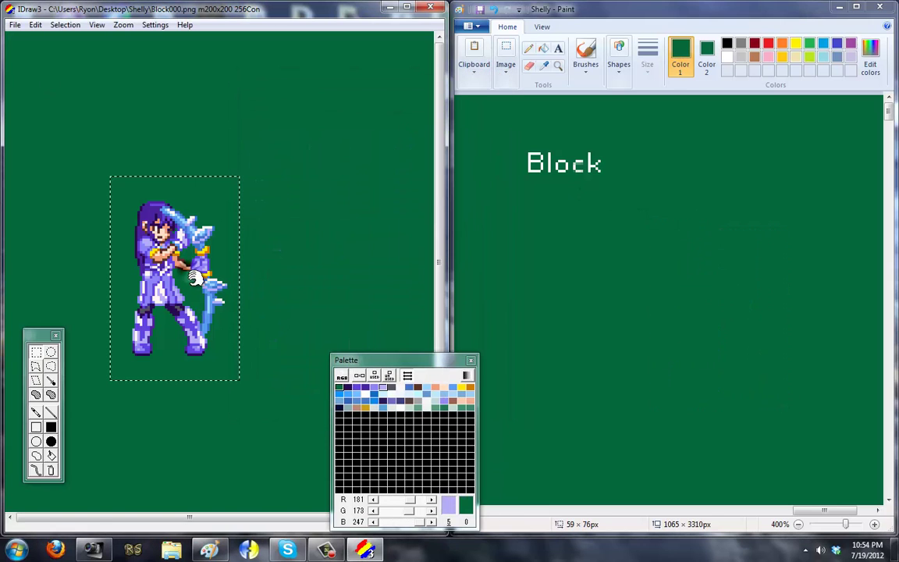
key(ctrl+v)
Save the IDraw3 image as the PNG file Block001 in the Shelly folder
click(14, 25)
click(37, 70)
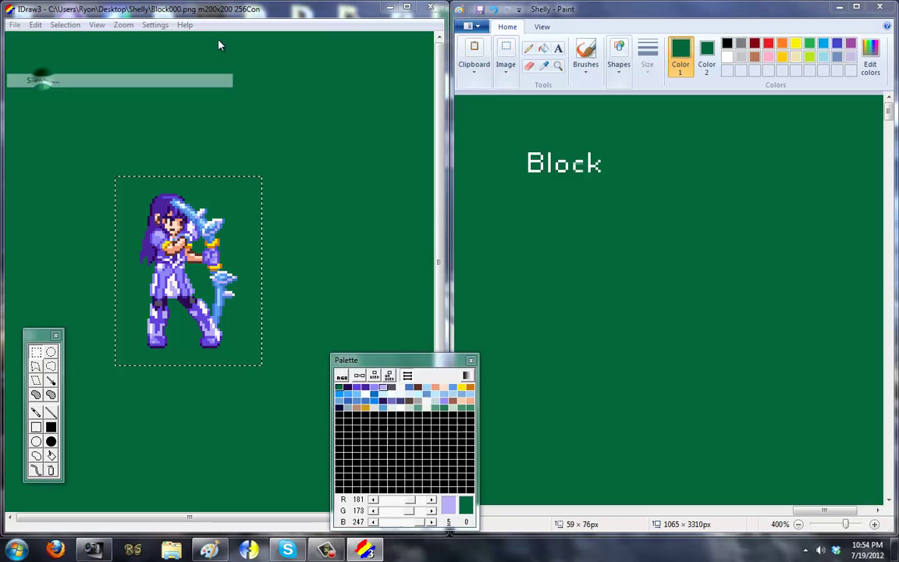
text(Bock)
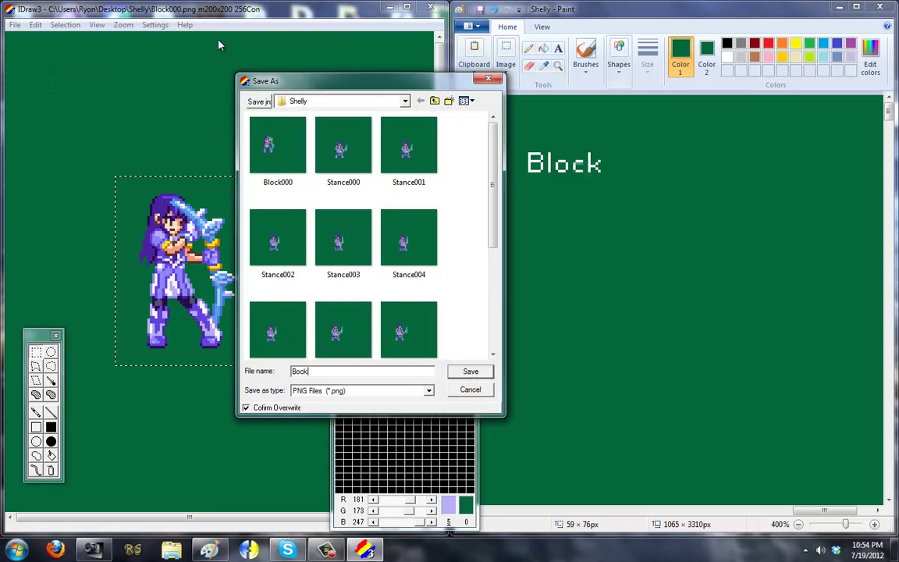
key(BackSpace)
key(BackSpace)
key(BackSpace)
text(lock001)
key(Return)
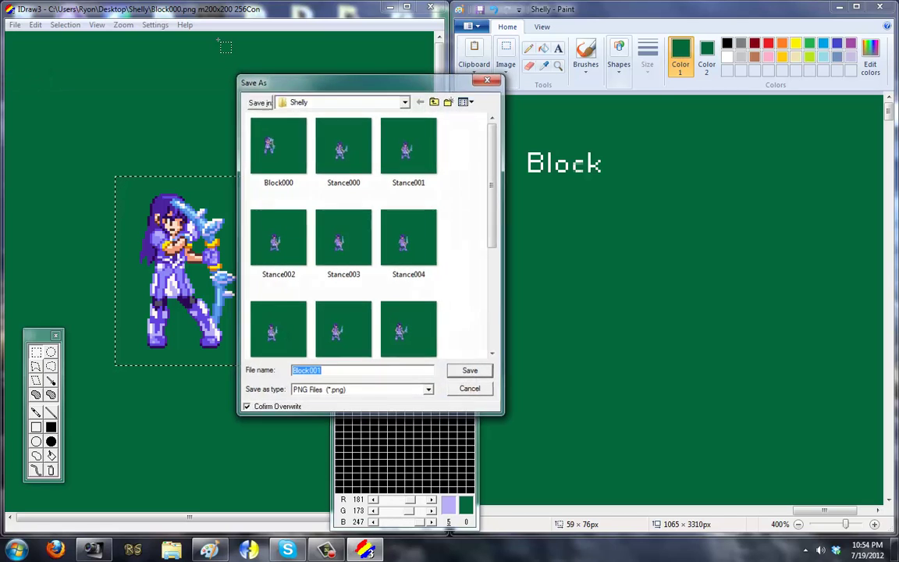
Bring the Walk sprites of the Shelly sheet into view in Paint
click(655, 511)
drag(657, 513, 468, 502)
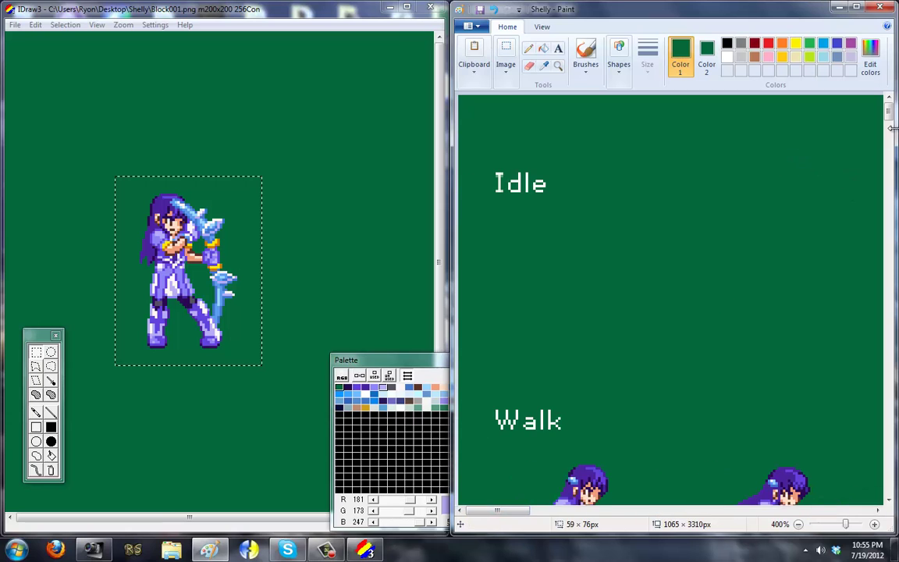
drag(889, 116, 890, 130)
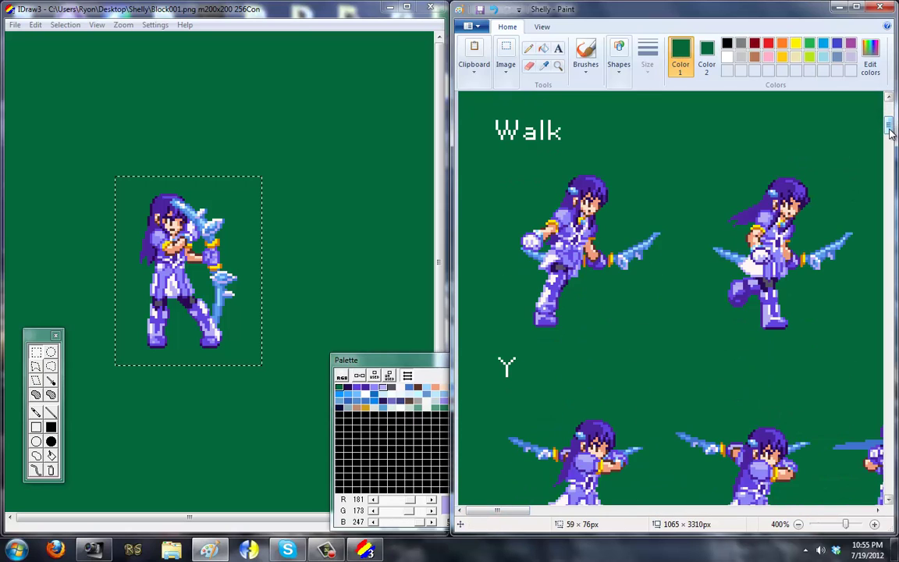